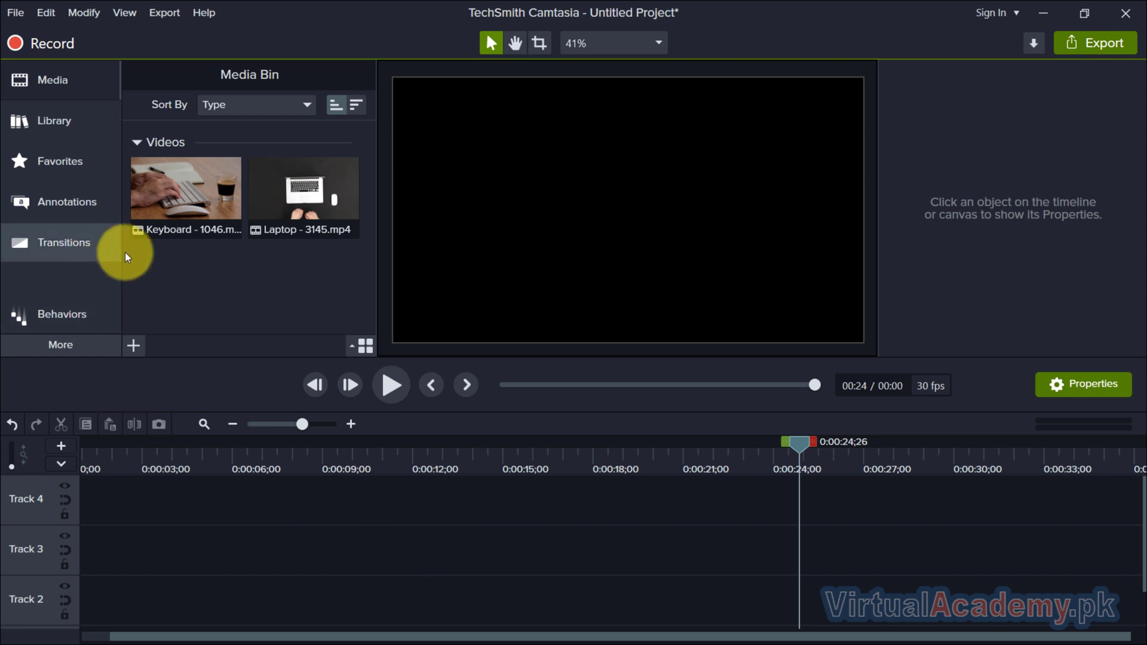
Step: Place the Keyboard and Laptop videos back to back on Track 3, keeping the project at 30 FPS
left_click_drag(311, 270, 173, 486)
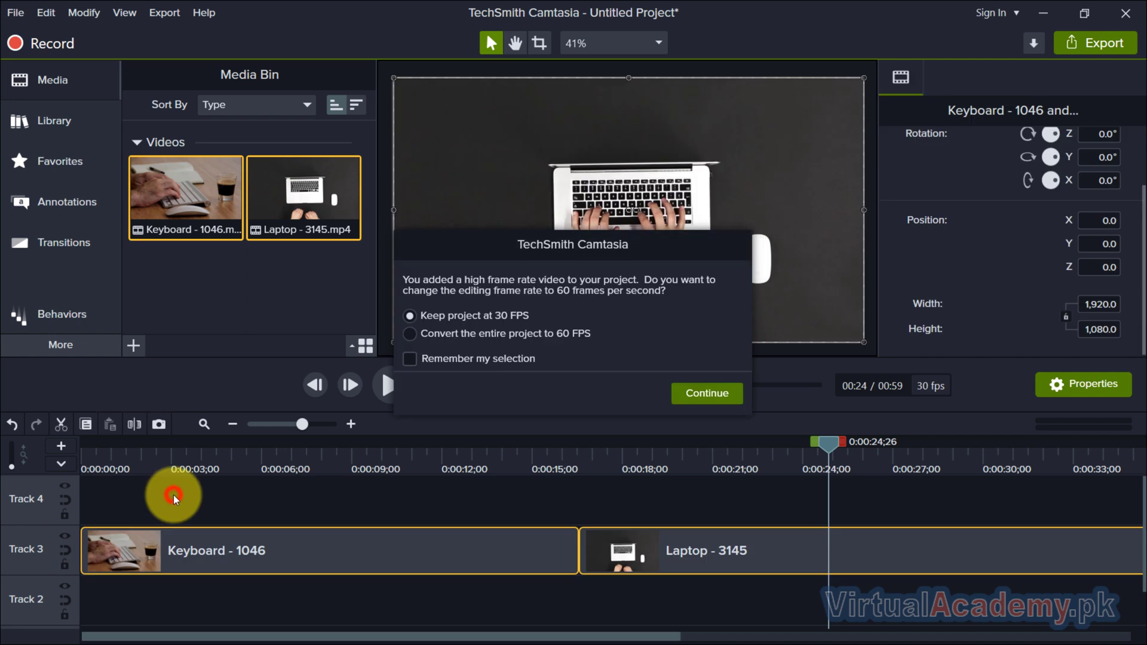
left_click(692, 393)
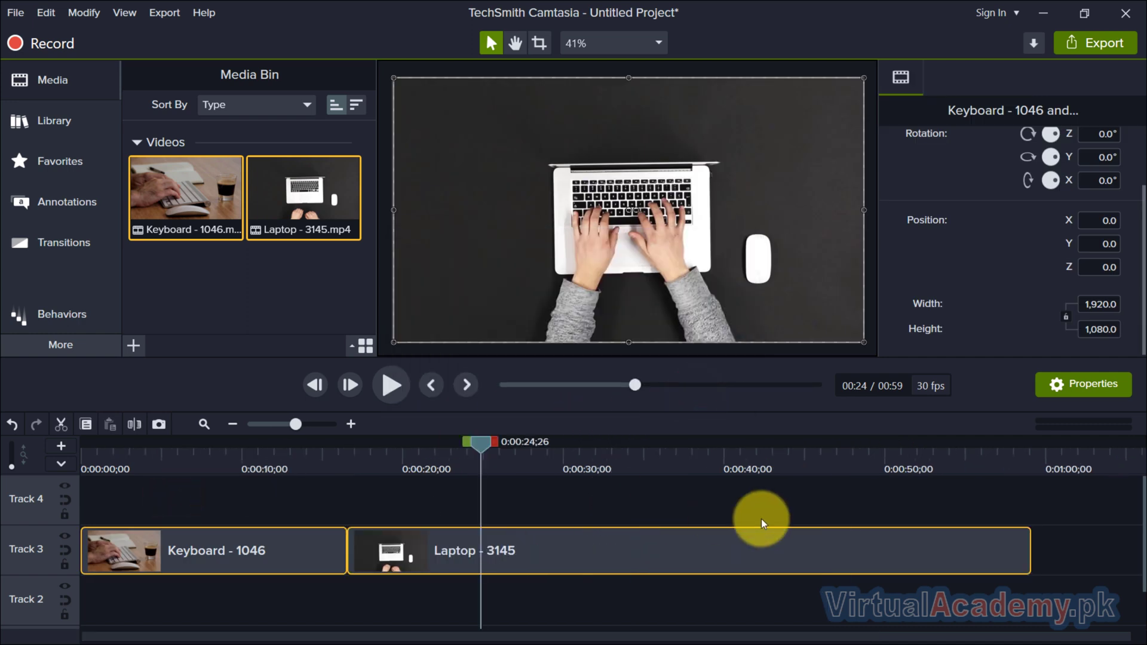
left_click(1069, 549)
Step: Play back the cut between the Keyboard and Laptop clips on the timeline
left_click_drag(869, 563, 783, 565)
left_click(325, 476)
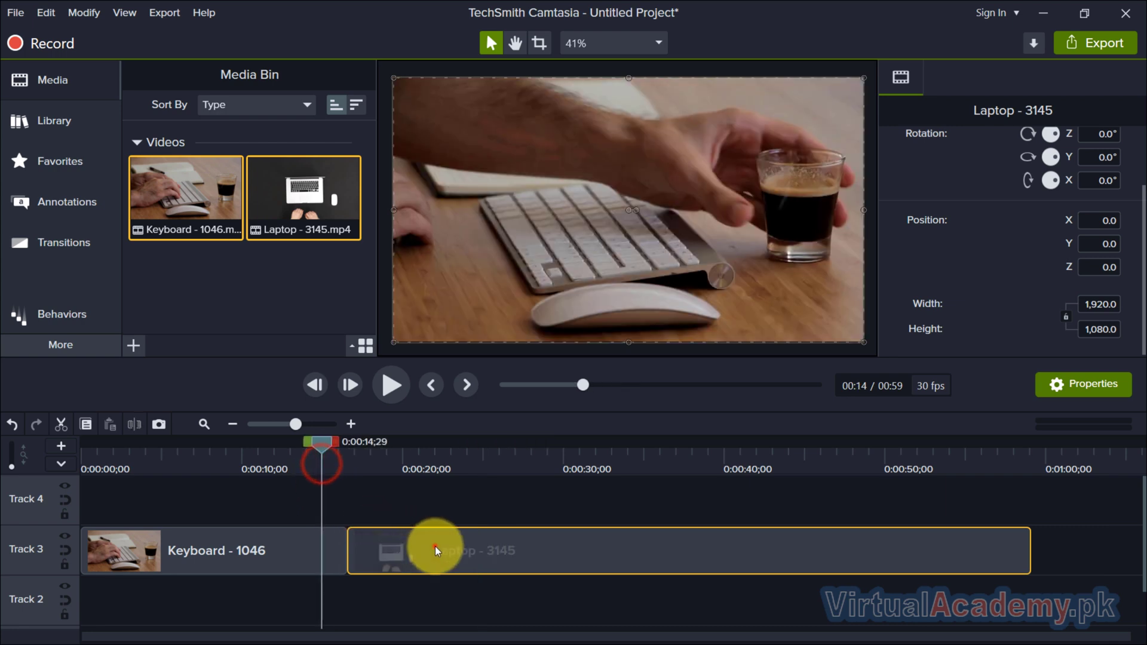
left_click(435, 549)
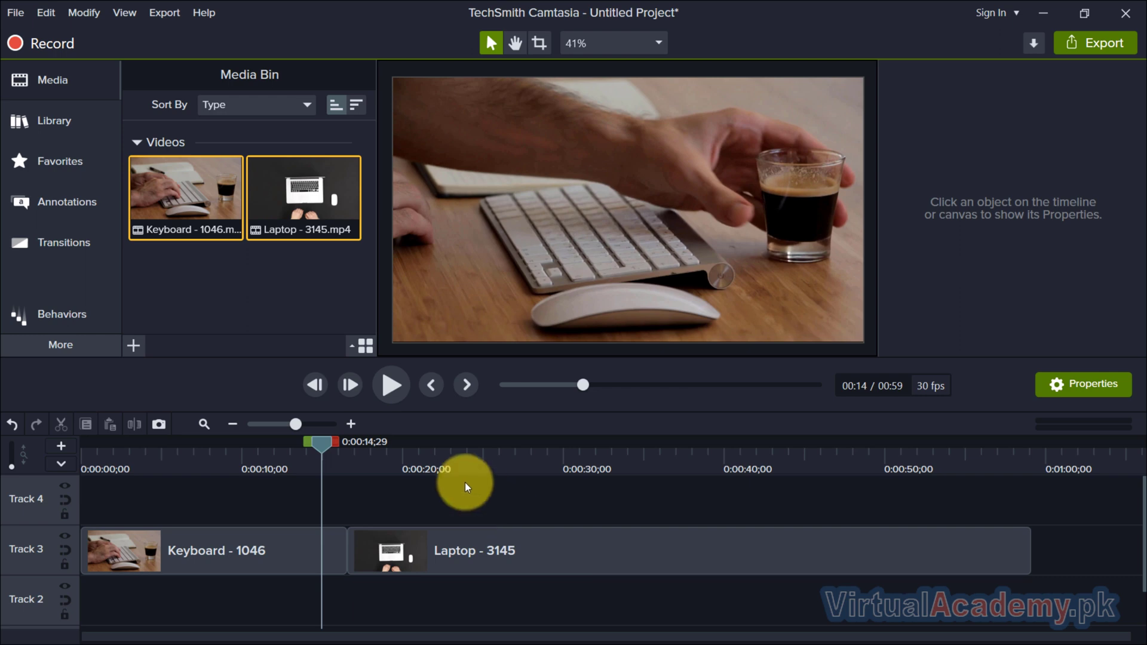
scroll(464, 482, "up", 3)
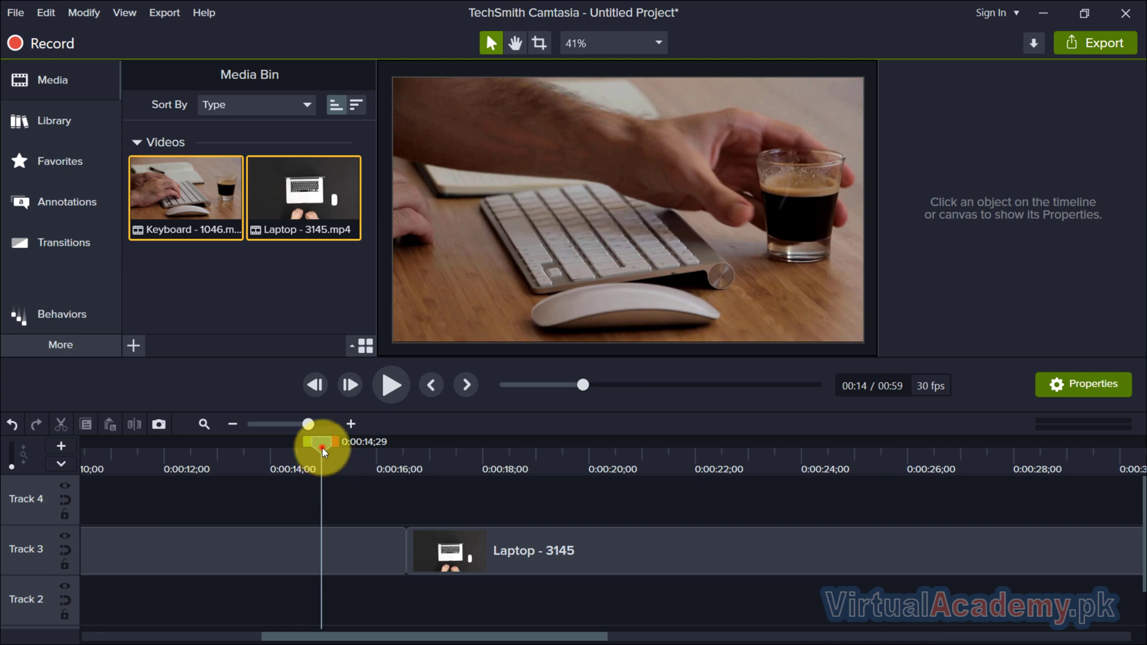
left_click_drag(322, 447, 390, 448)
scroll(492, 507, "up", 5)
left_click(392, 386)
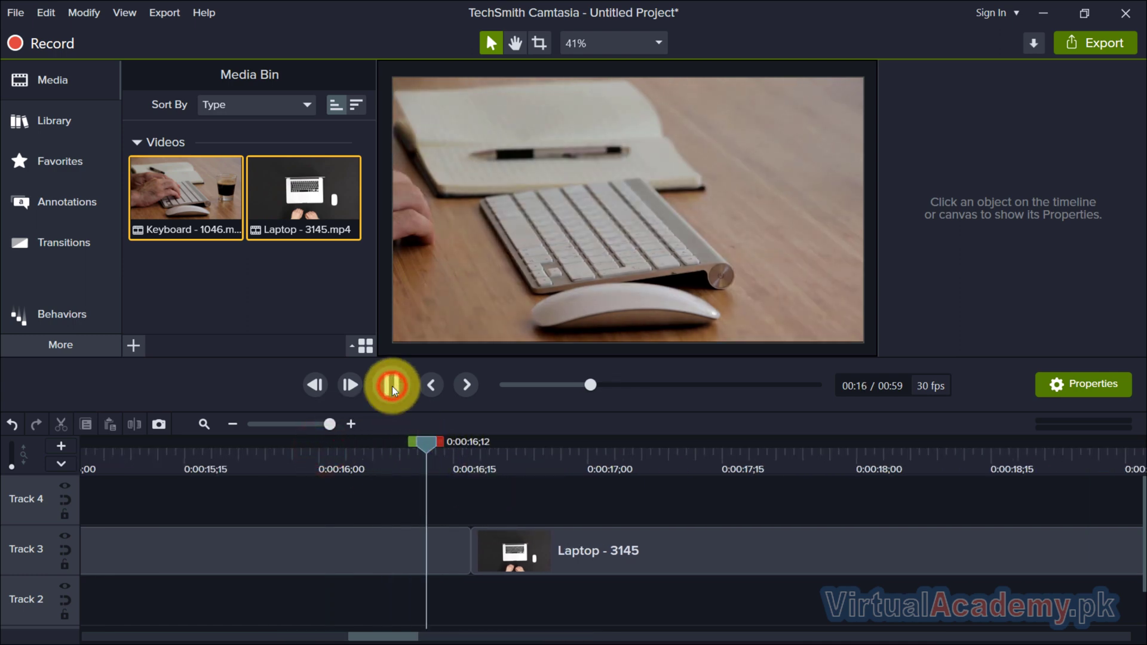
left_click(387, 386)
scroll(375, 466, "down", 3)
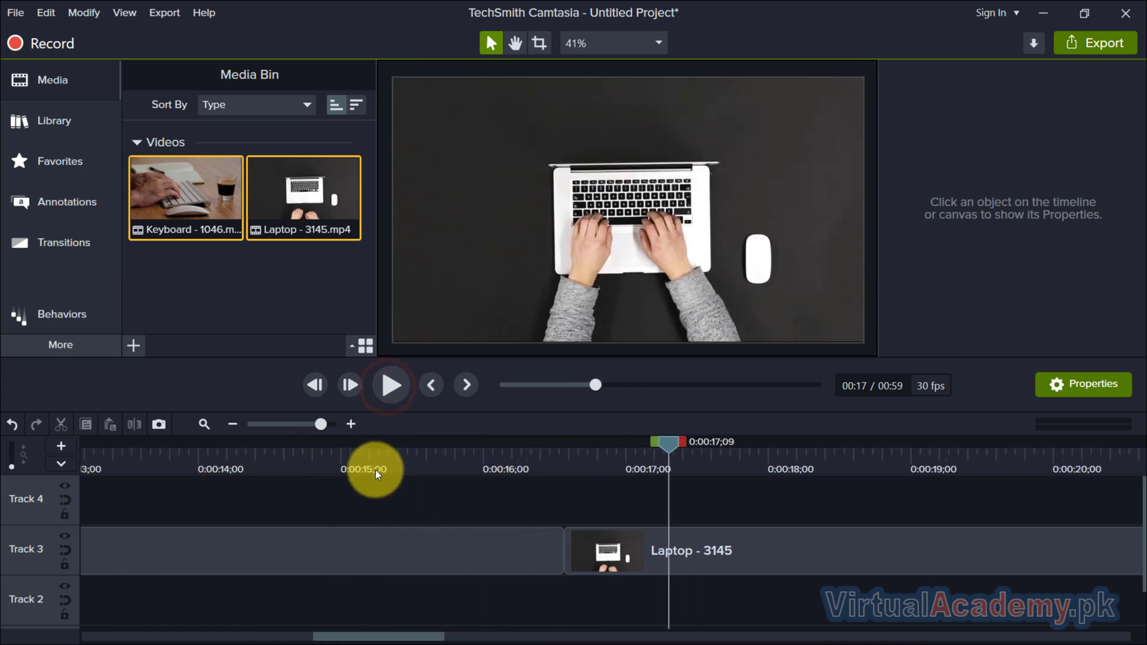
left_click(489, 460)
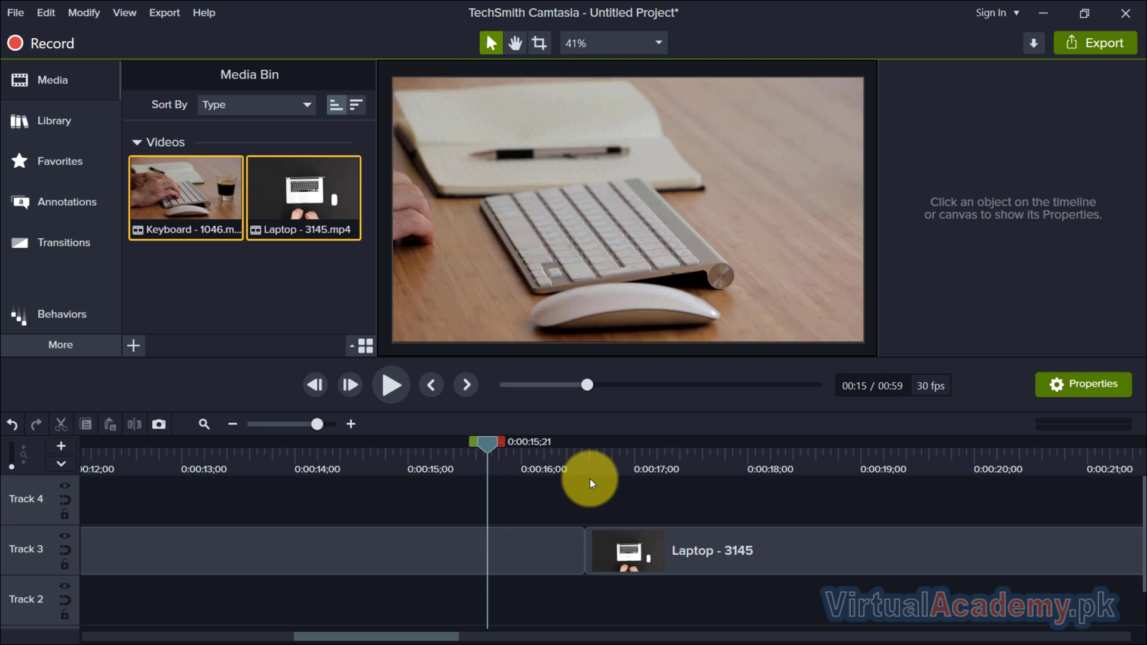
scroll(374, 496, "down", 4)
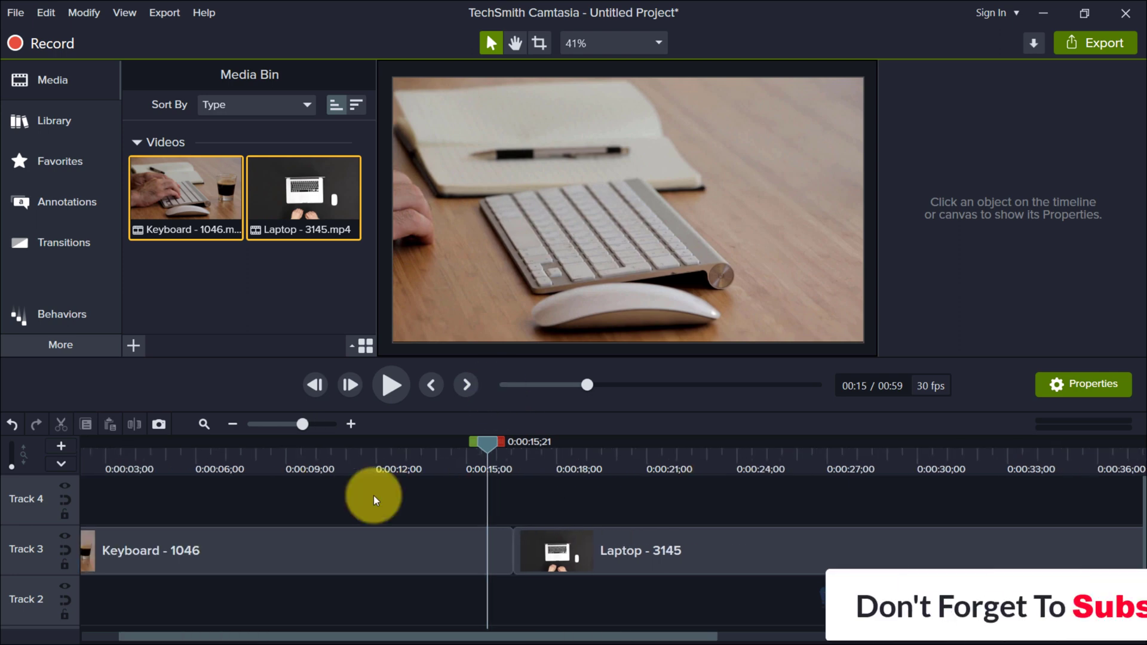
scroll(374, 496, "down", 1)
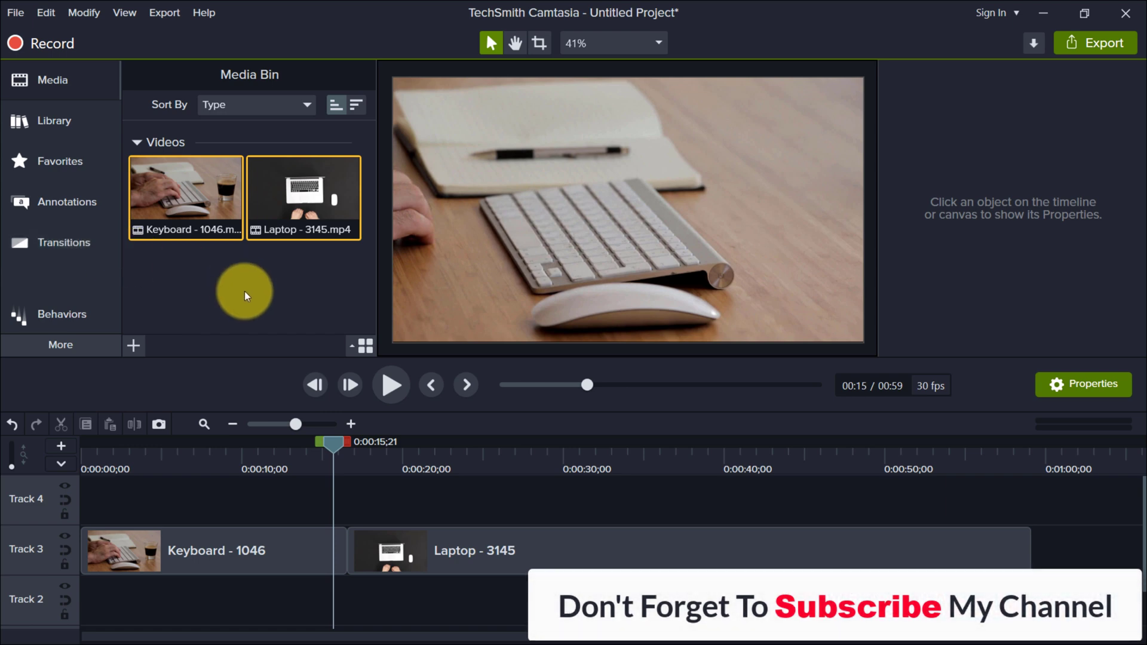
left_click(400, 542)
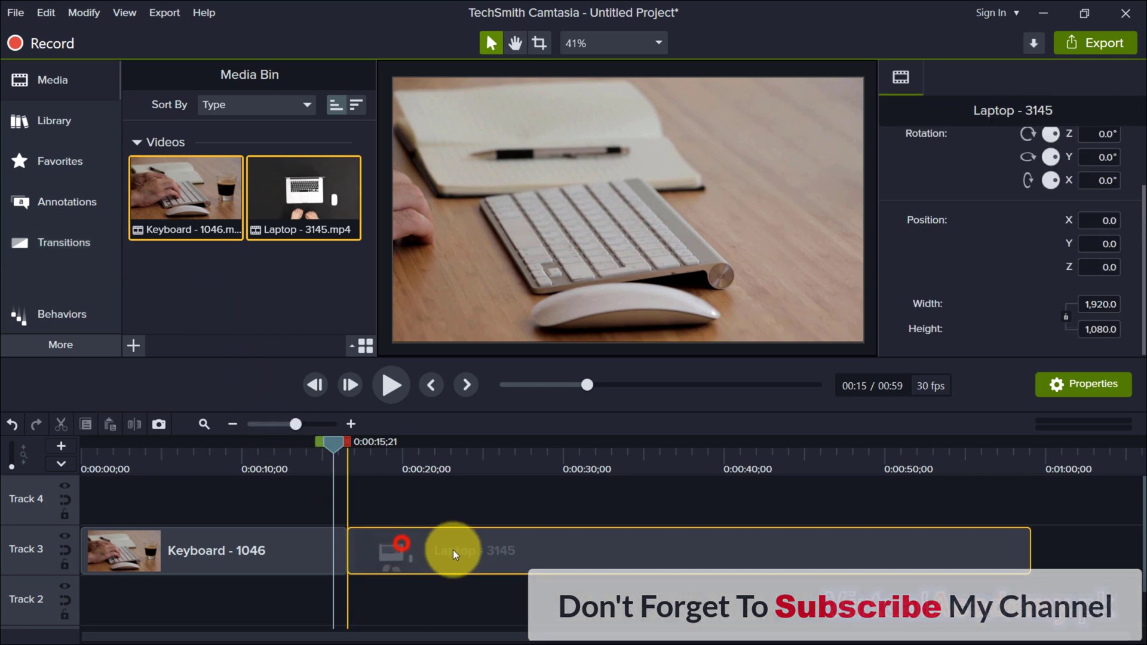
left_click(406, 500)
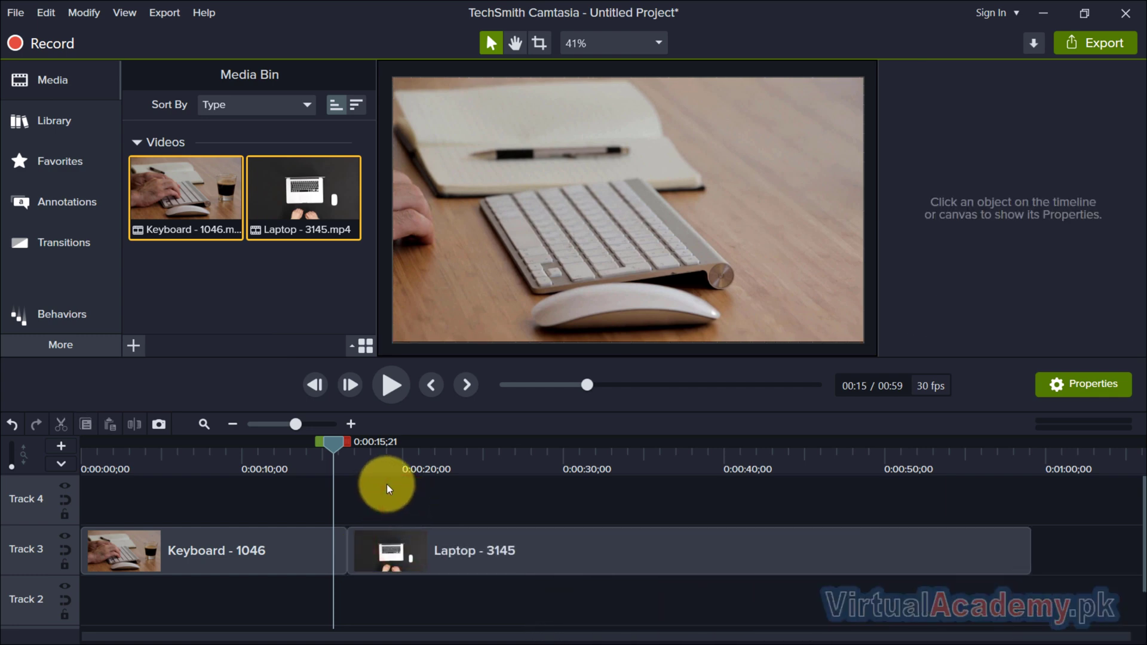
scroll(385, 484, "up", 5)
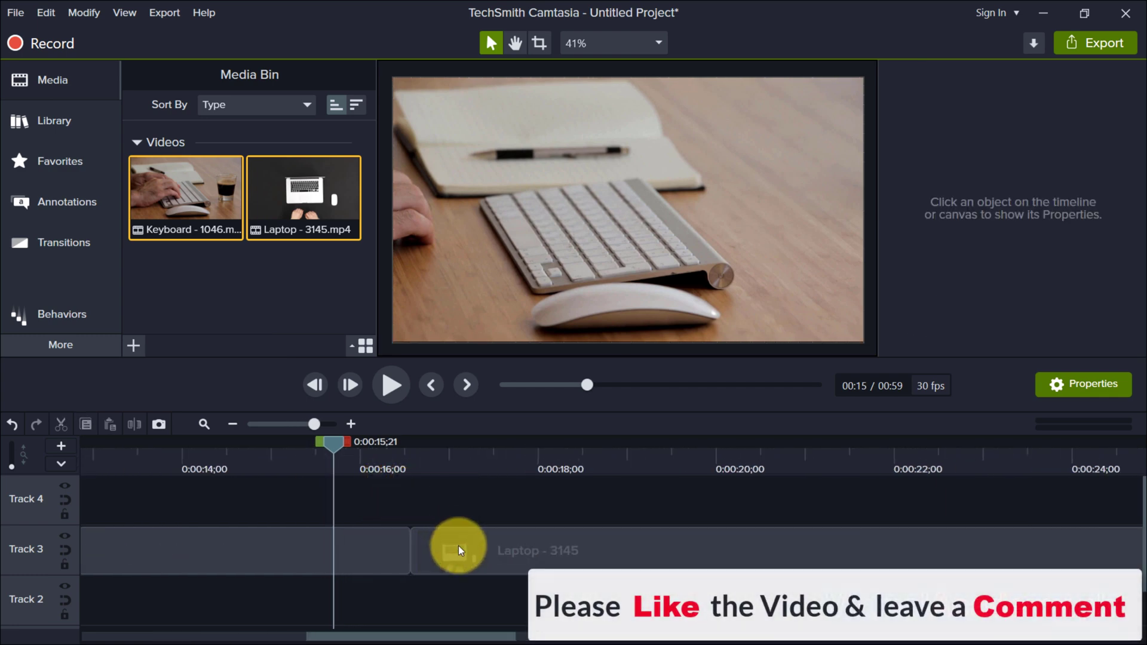
left_click_drag(457, 546, 493, 562)
scroll(428, 557, "up", 3)
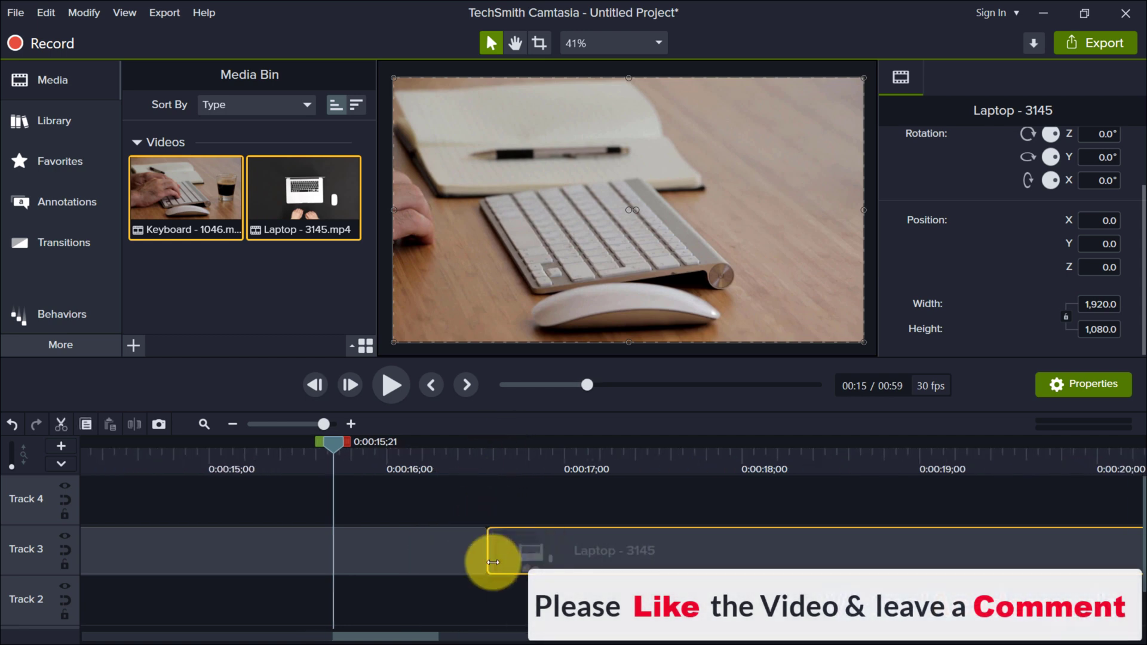
left_click(449, 546)
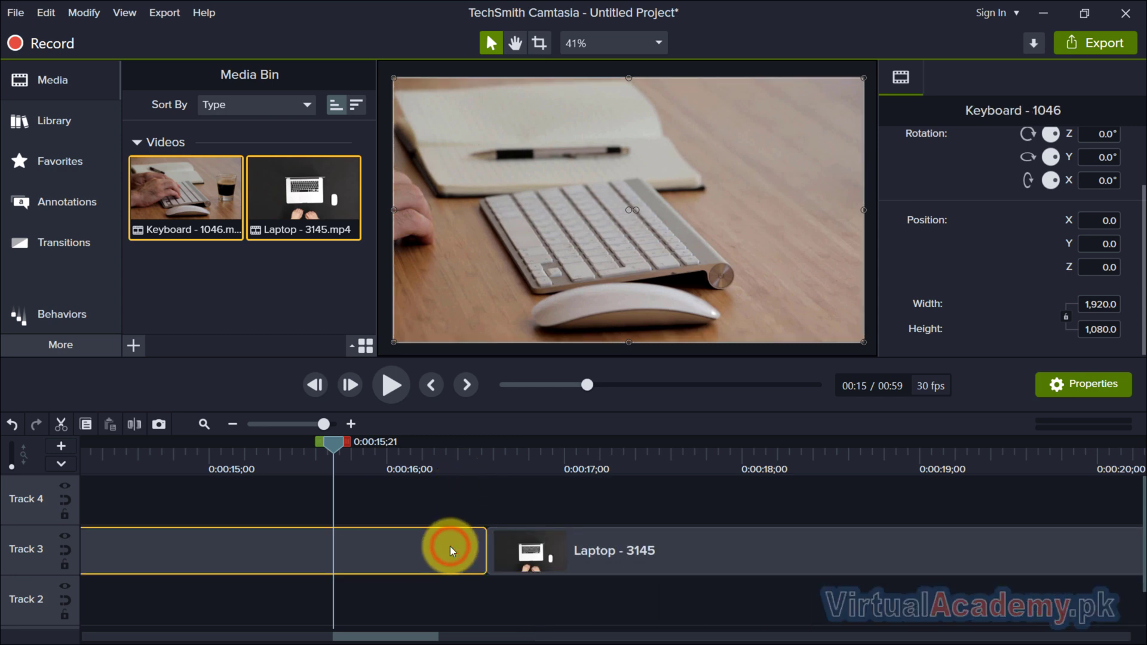
left_click(549, 545)
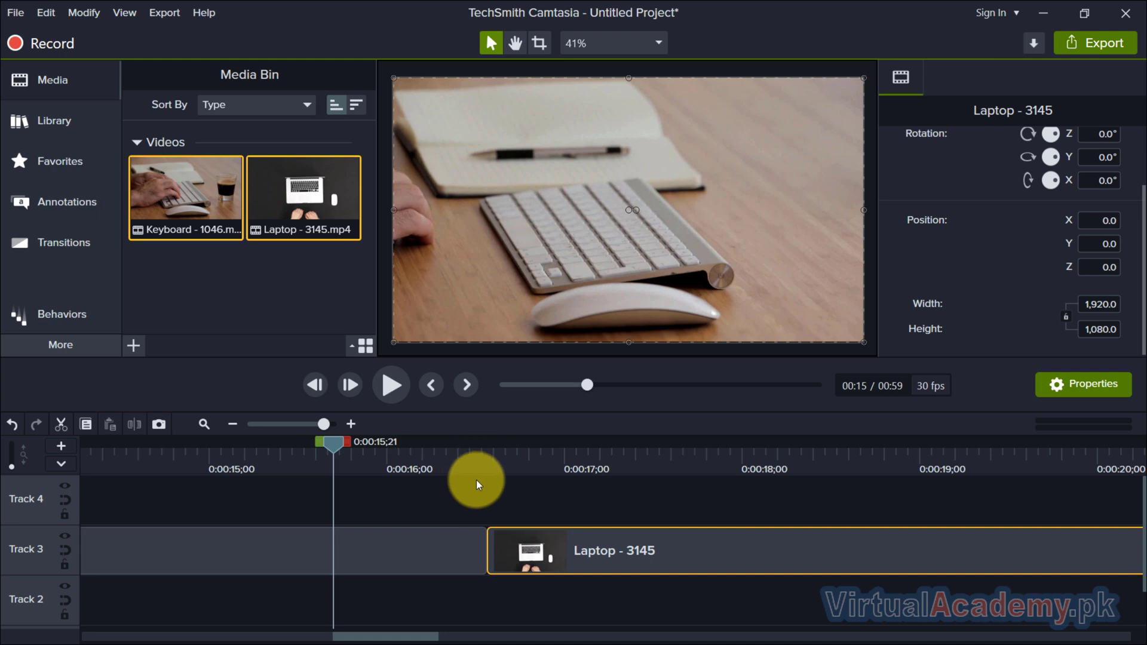
Step: Apply the Cross Zoom transition at the cut between the Keyboard and Laptop clips on Track 3
scroll(260, 453, "down", 3)
left_click(72, 243)
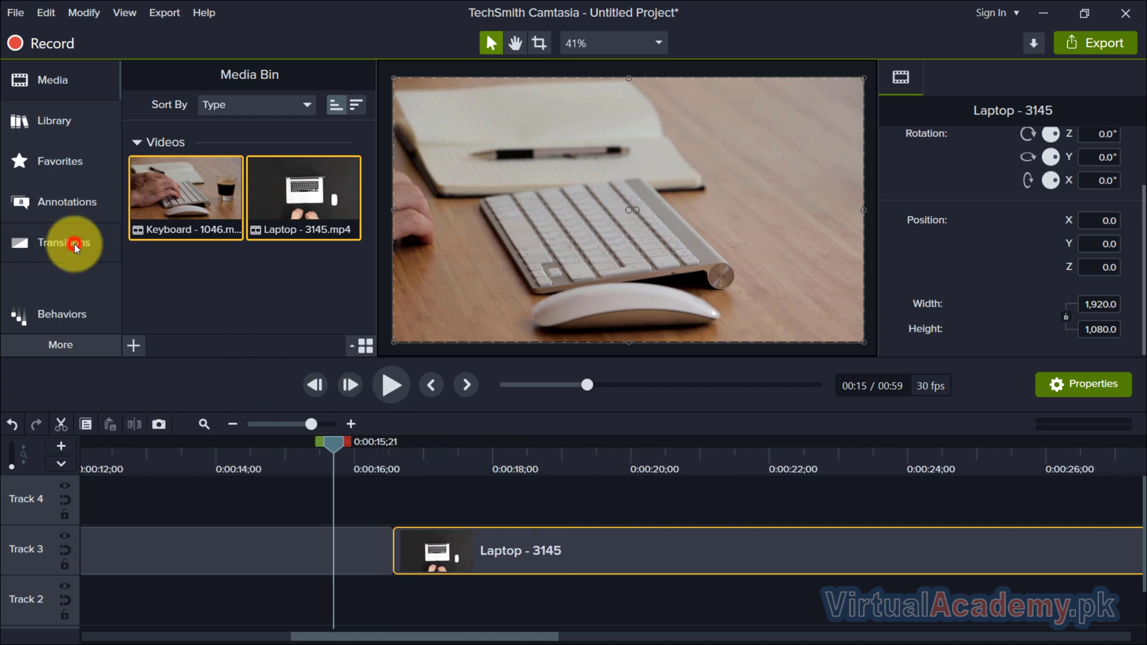
scroll(300, 257, "down", 3)
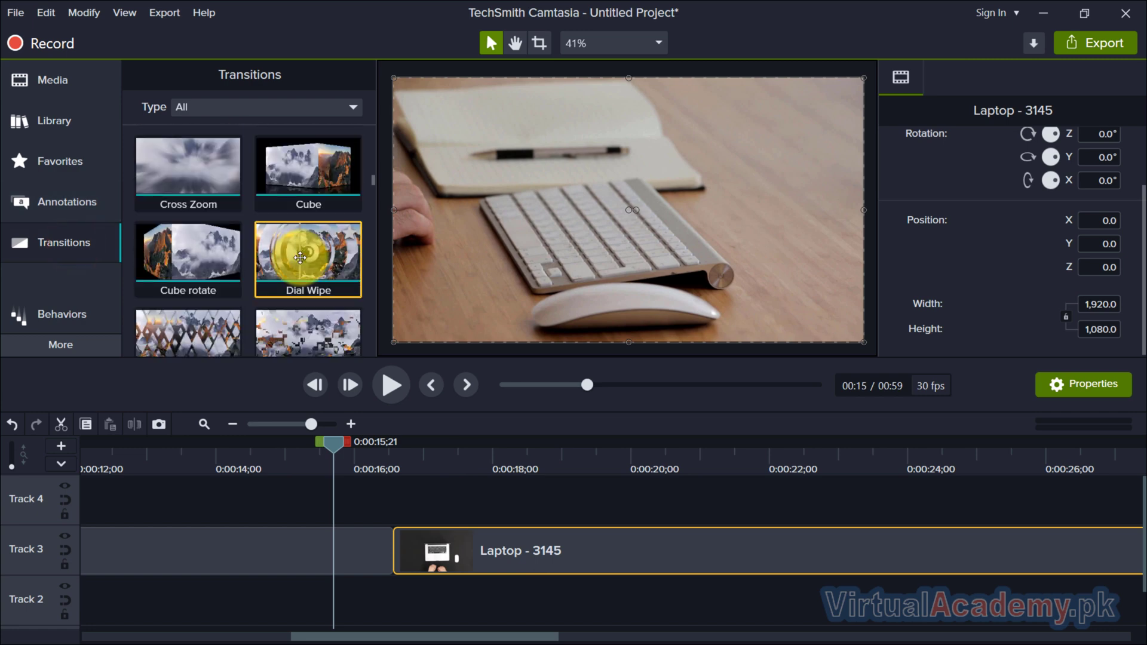
scroll(299, 257, "down", 1)
scroll(269, 245, "up", 4)
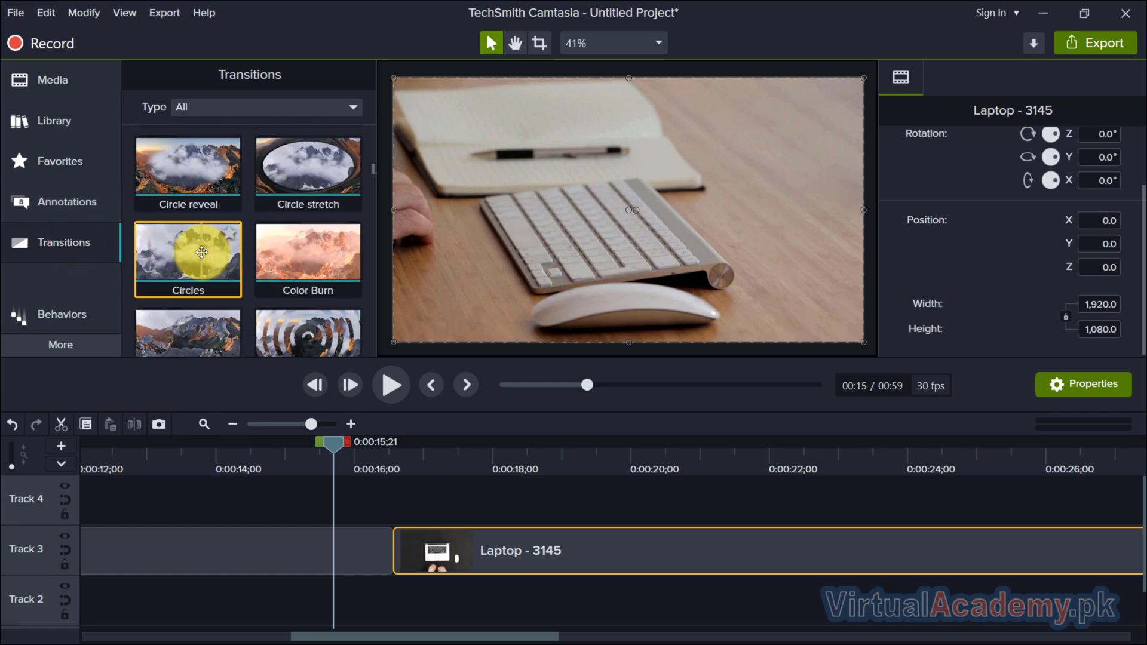
scroll(191, 248, "down", 2)
scroll(316, 262, "down", 1)
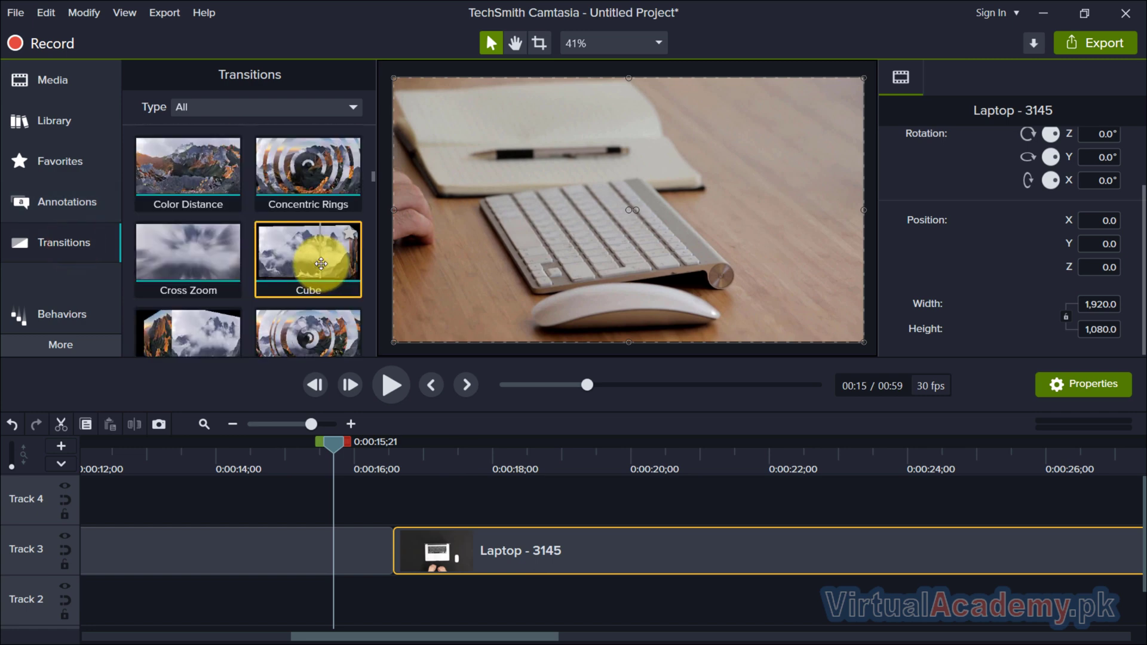
left_click_drag(203, 250, 371, 557)
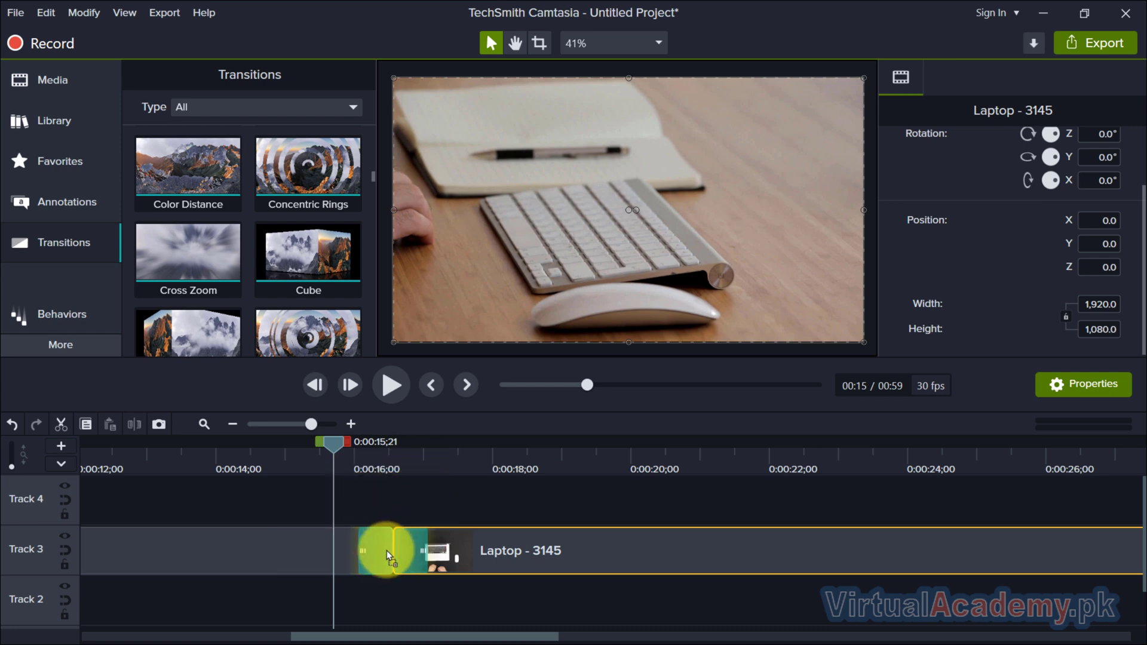
left_click_drag(382, 550, 218, 275)
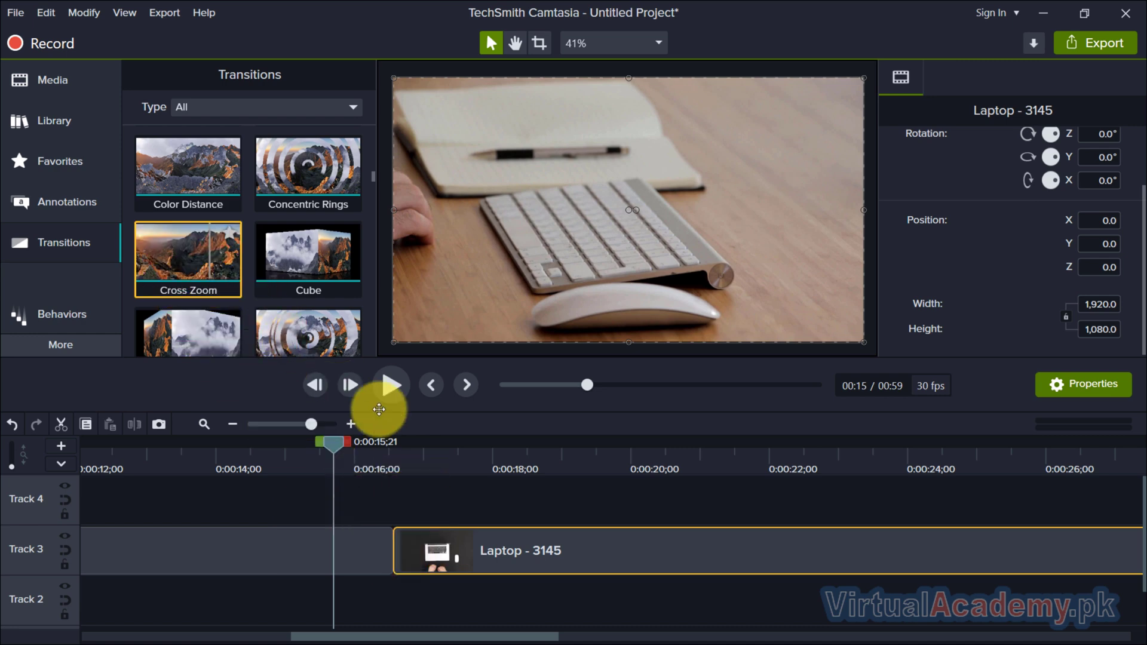
scroll(417, 488, "down", 5)
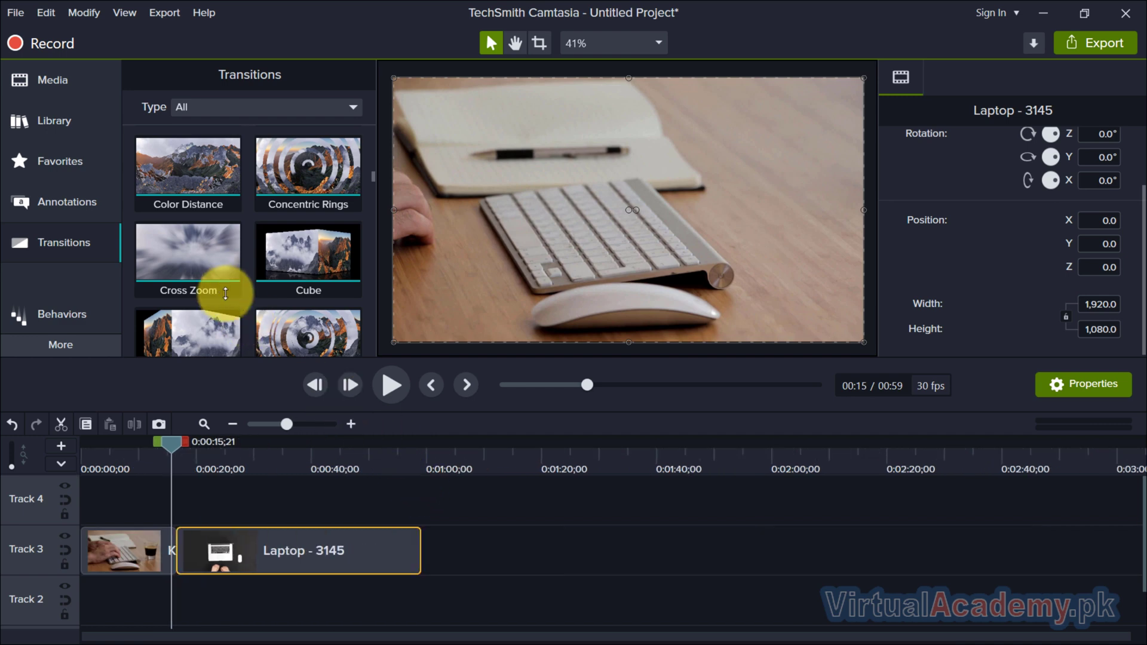
left_click_drag(197, 272, 176, 546)
Step: Preview the Cross Zoom transition by playing the timeline from just before the cut
scroll(203, 500, "up", 5)
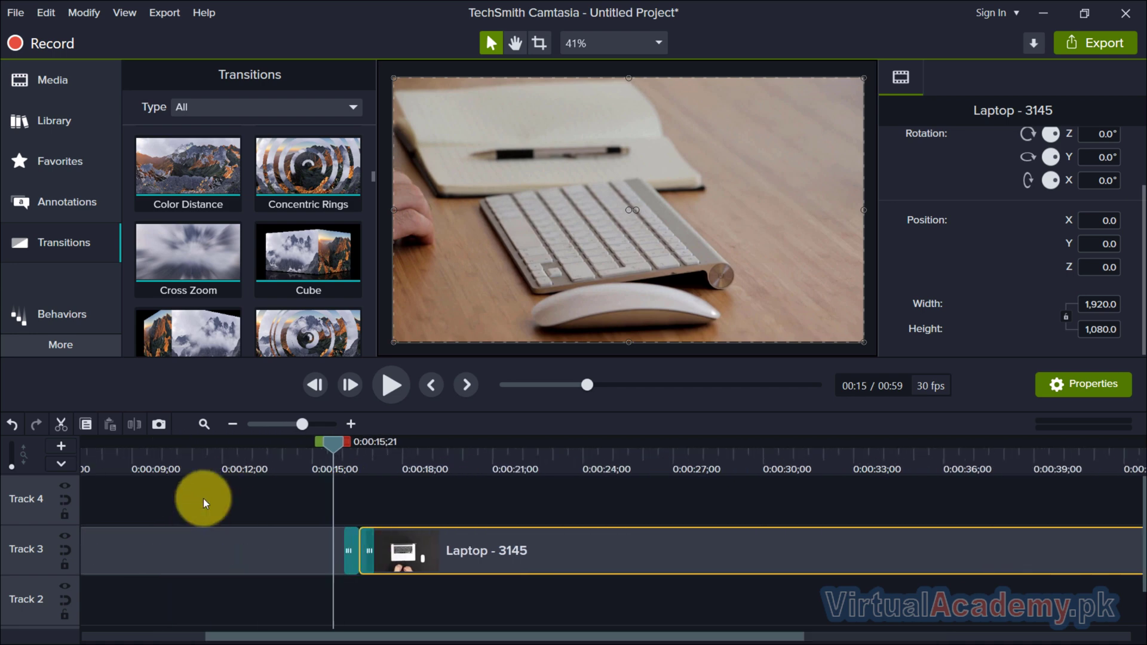
scroll(204, 497, "up", 3)
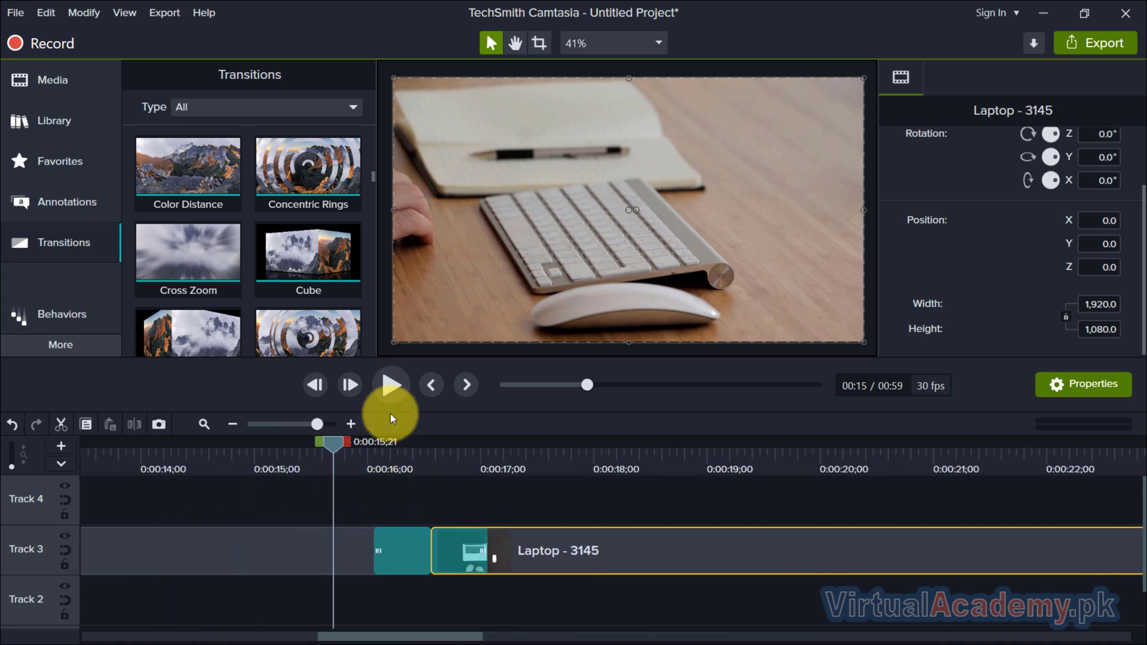
left_click(390, 386)
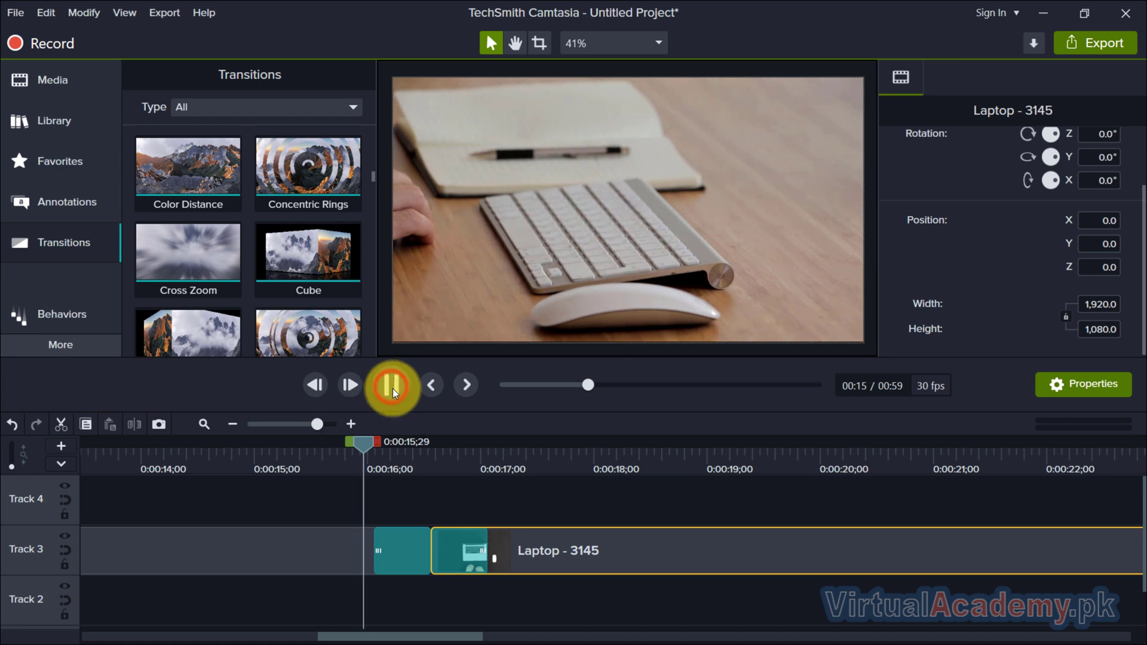
left_click(392, 387)
left_click(339, 453)
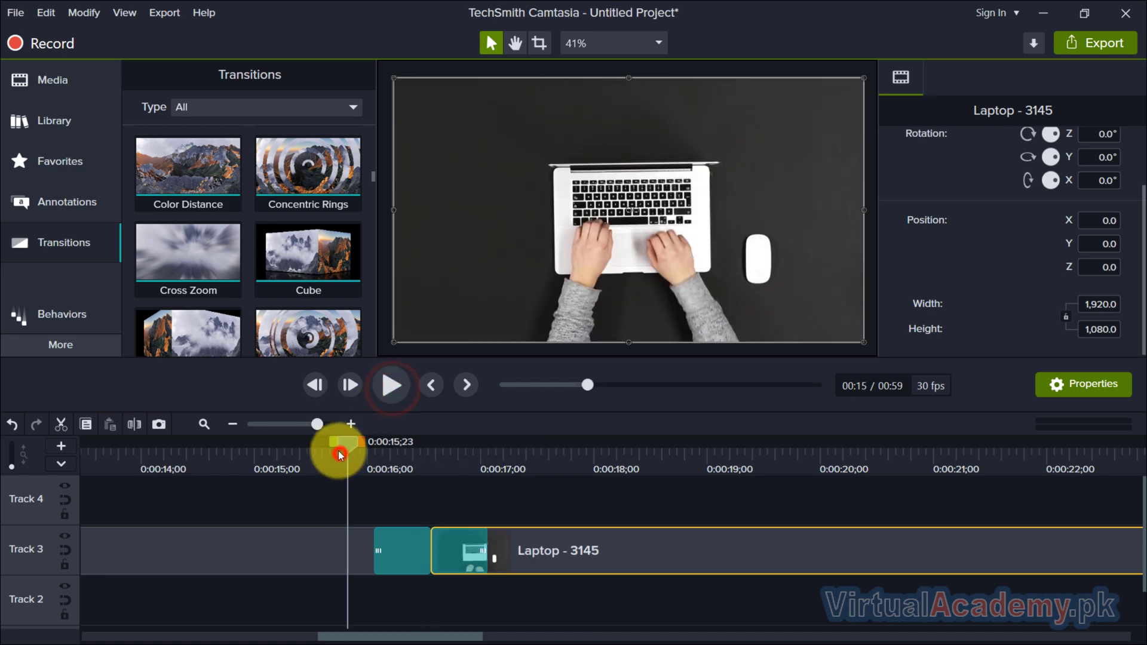
left_click(387, 386)
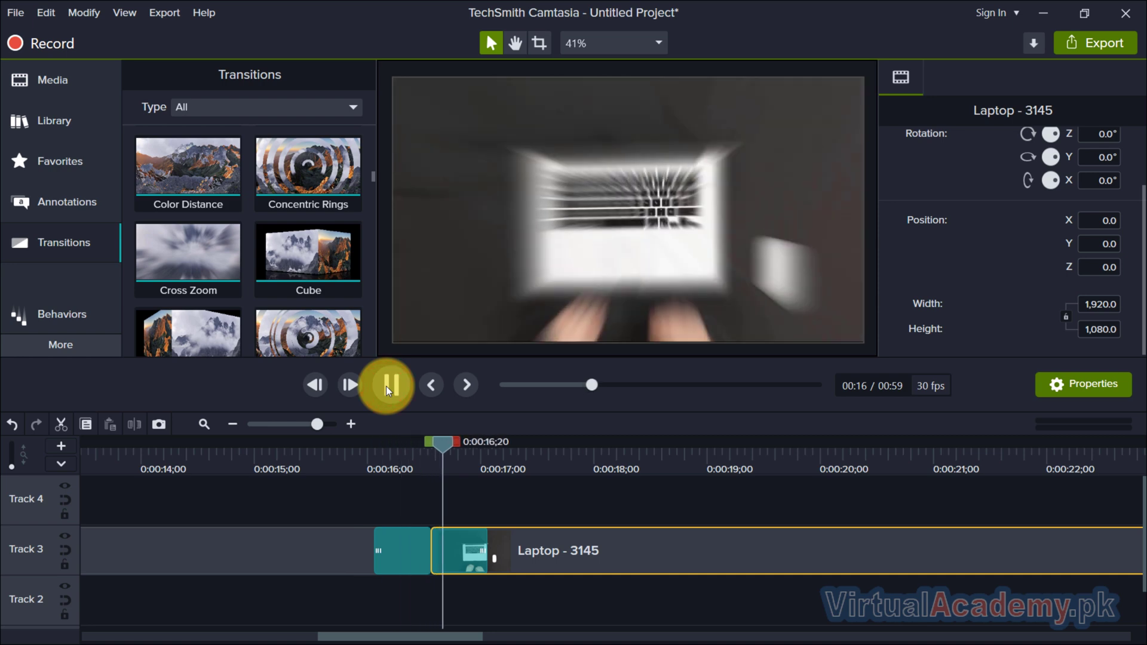
left_click(386, 386)
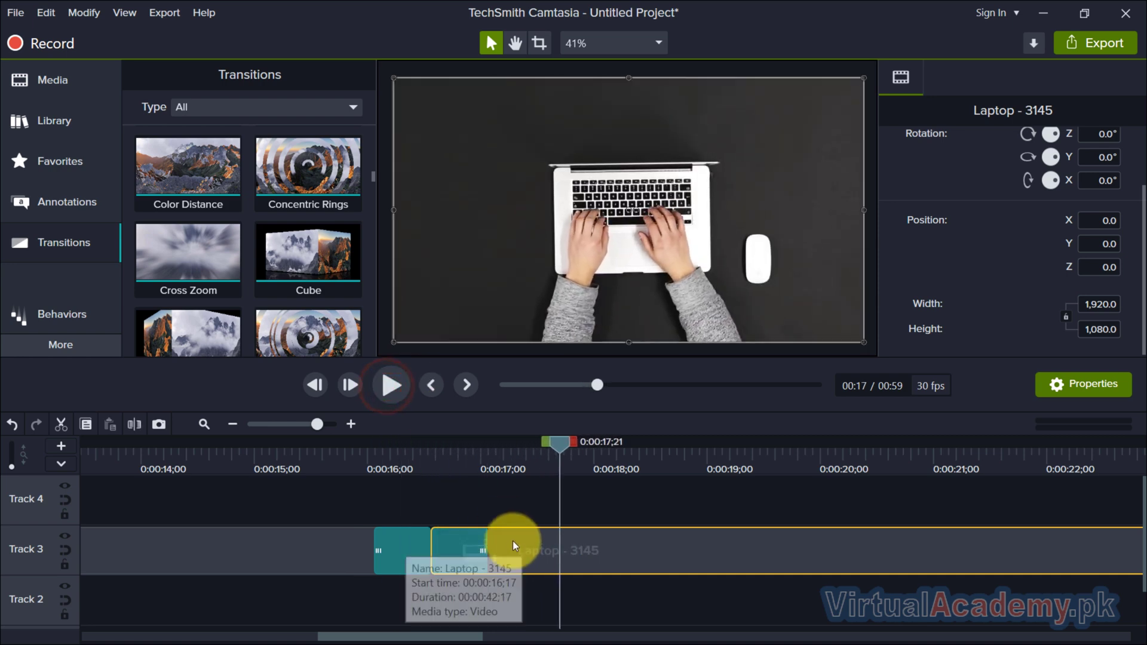
Step: Change the type of the transition between the two clips to Circle stretch
left_click(460, 487)
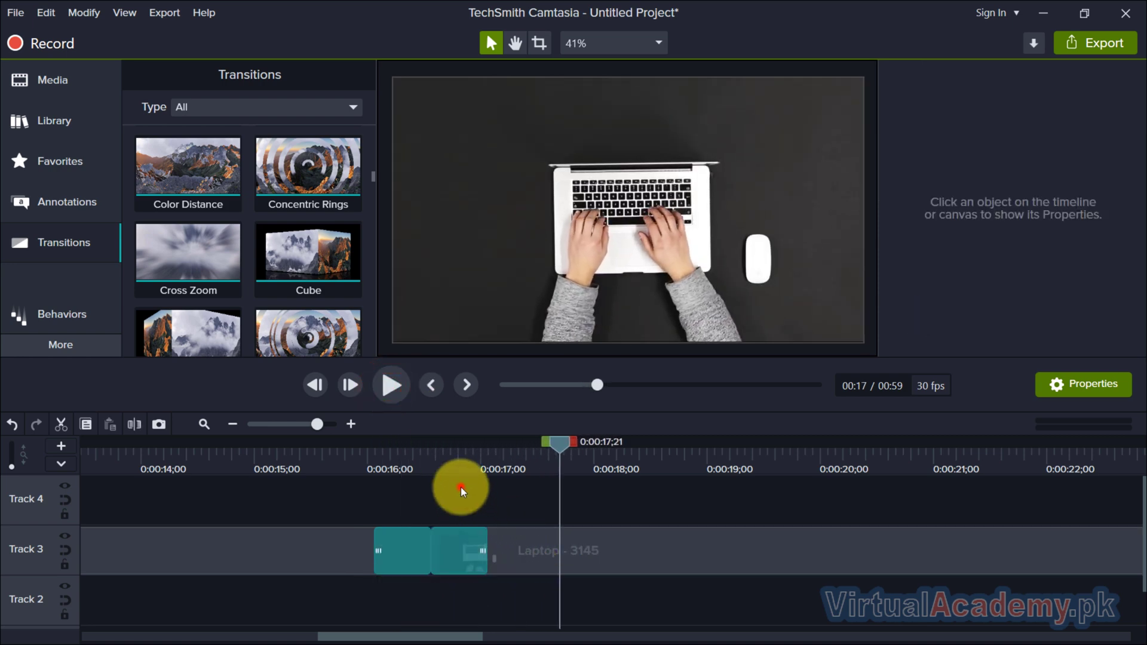
left_click(451, 547)
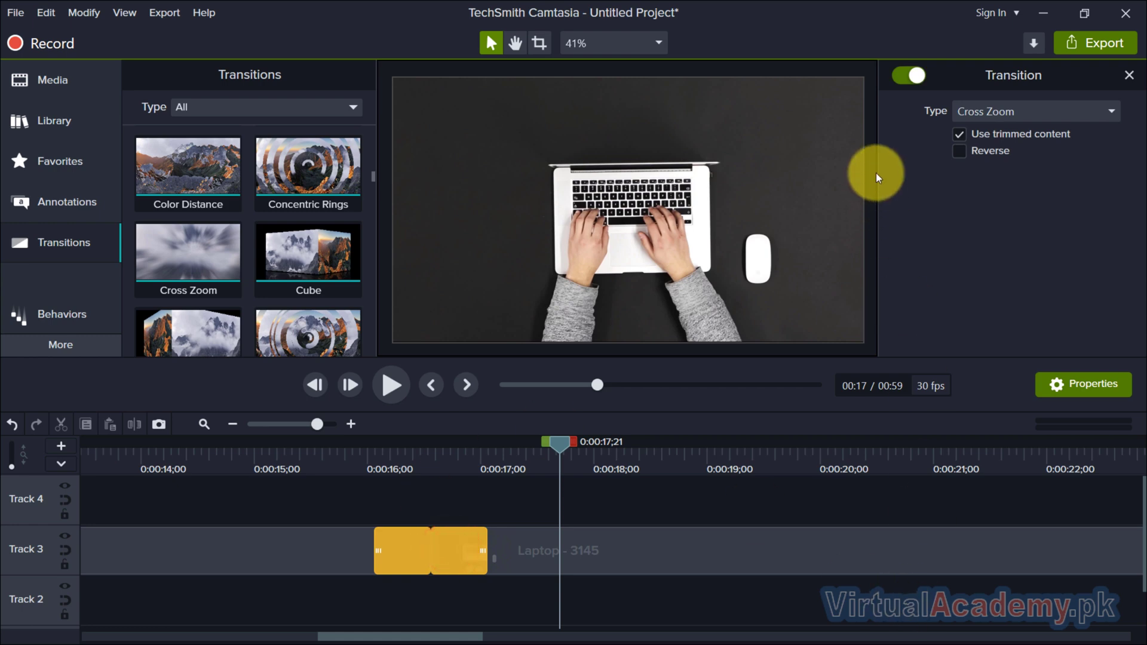
left_click(1034, 112)
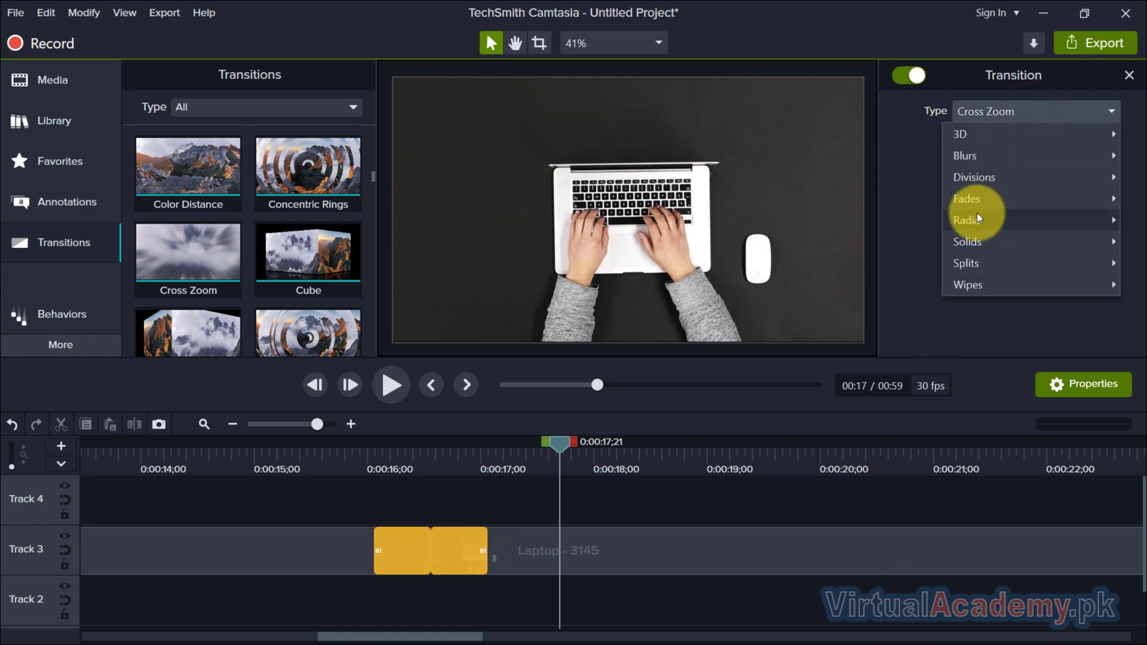
mouse_move(976, 212)
left_click(875, 330)
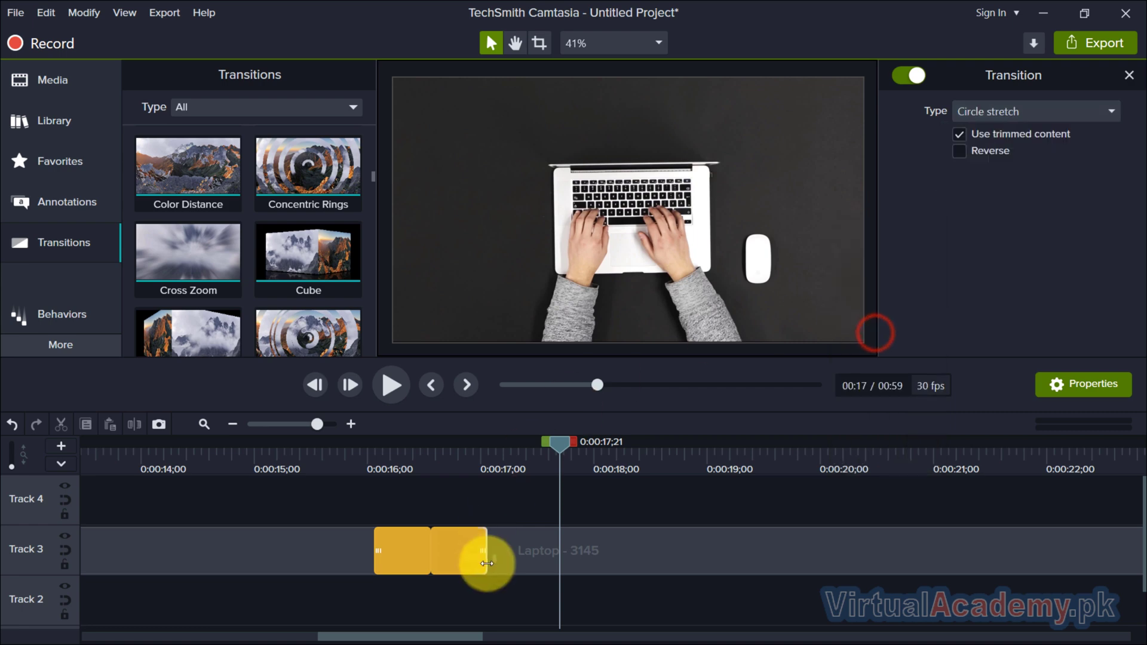
Step: Preview the Circle stretch transition by playing the timeline from about 0:00:16;00
left_click(365, 450)
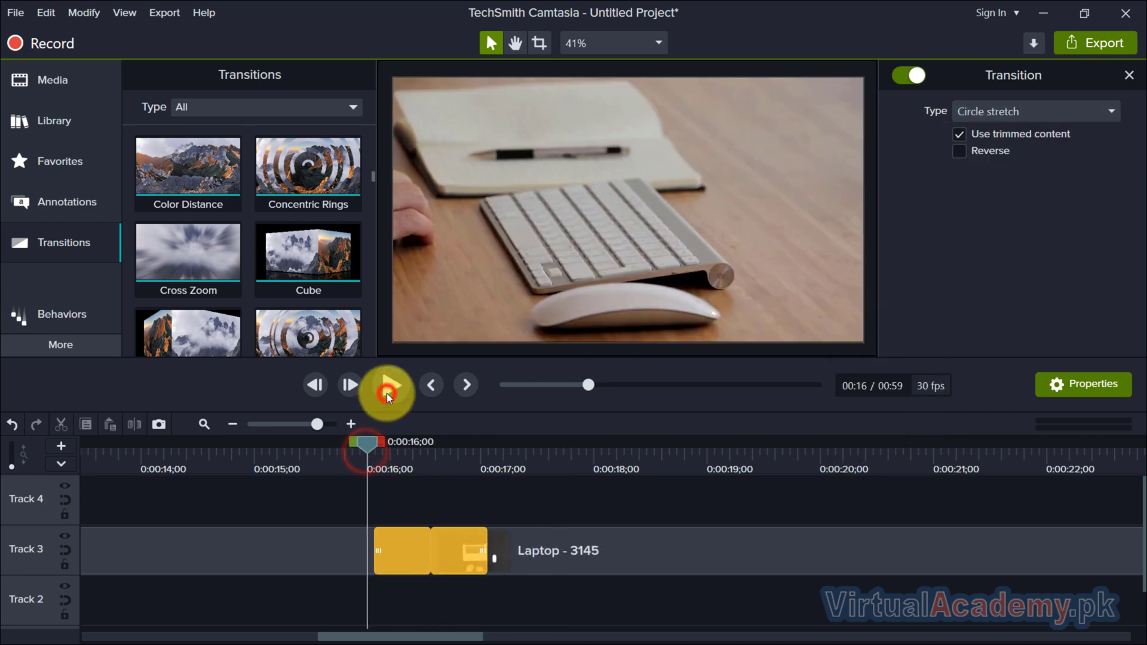
left_click(386, 393)
left_click(463, 516)
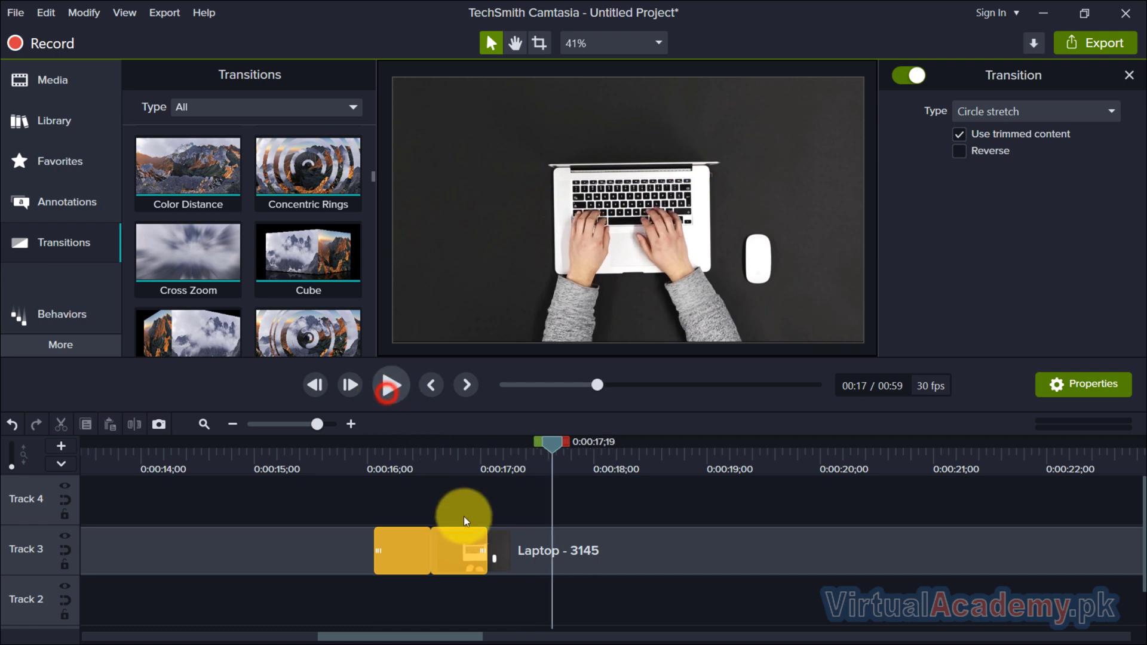
Step: Lengthen the Circle stretch transition to end at about 0:00:17;22 and preview it by playing from 0:00:15;02
left_click_drag(486, 541, 557, 550)
left_click_drag(551, 448, 261, 458)
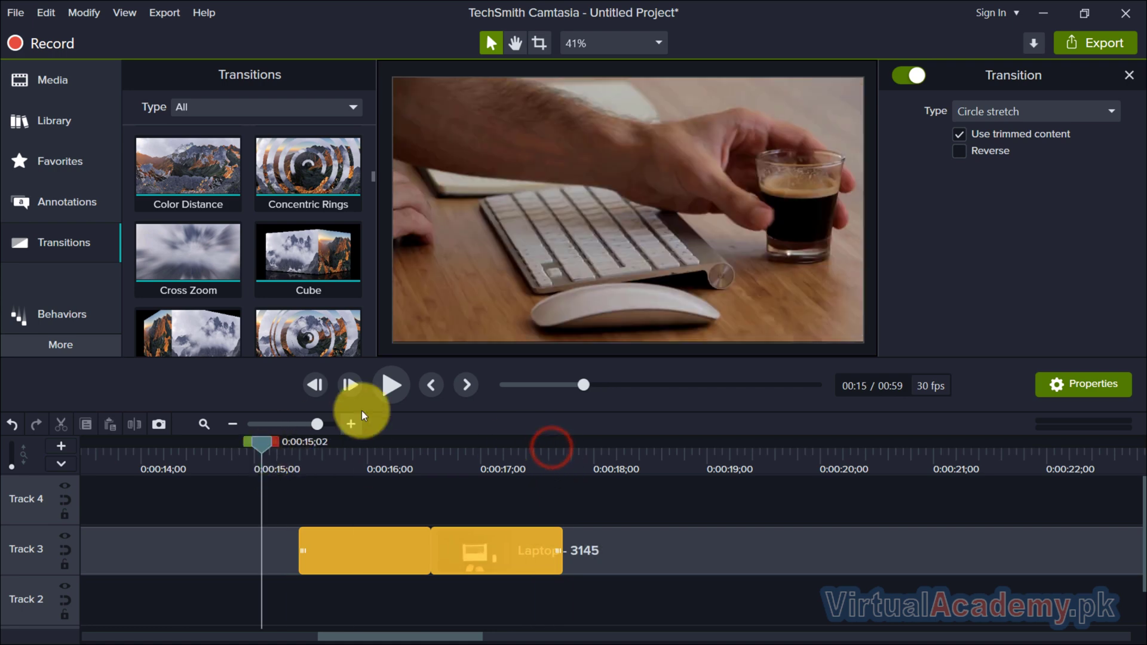
left_click(384, 385)
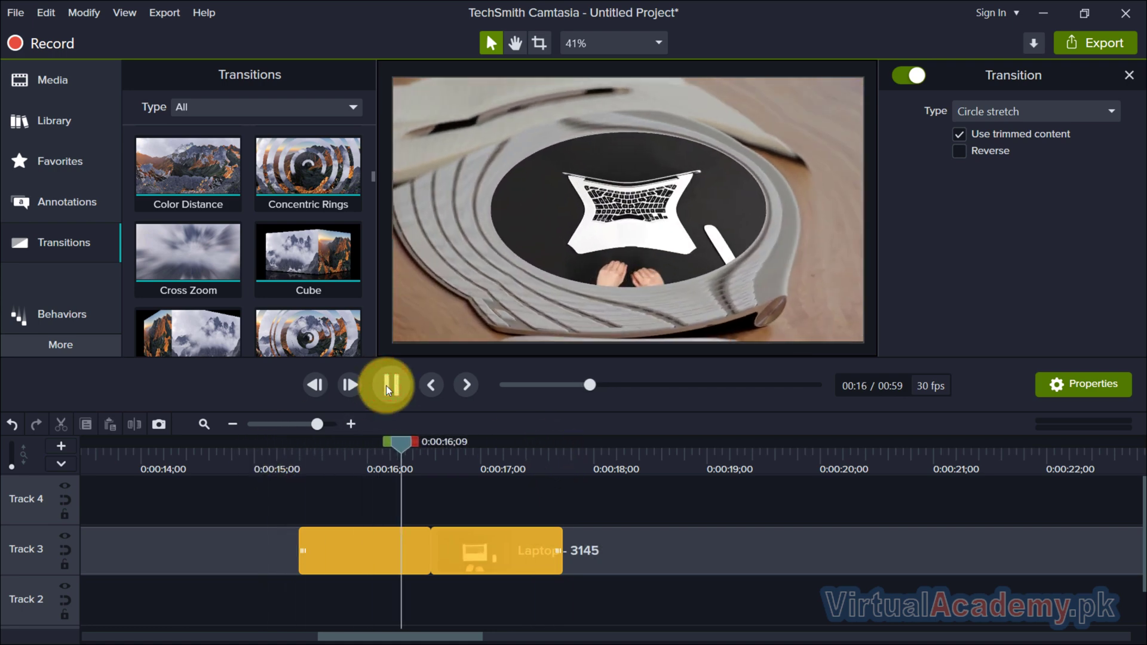
left_click(386, 386)
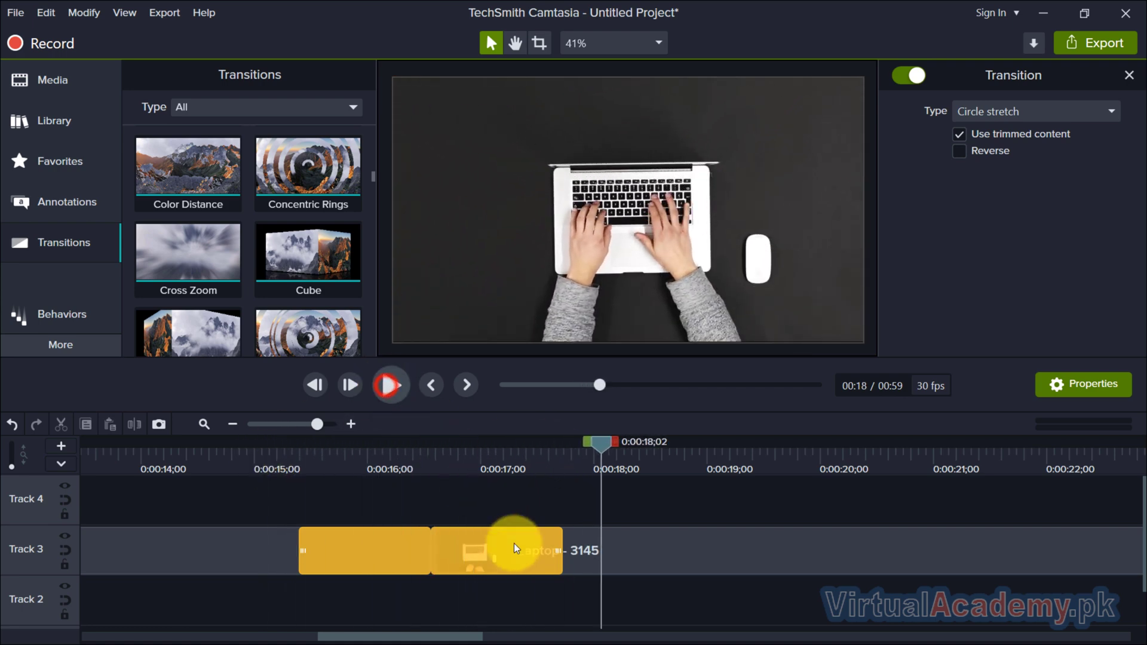
Step: Shorten the Circle stretch transition to end at about 0:00:17;11 and preview it by playing from about 0:00:15;21
left_click_drag(557, 550, 520, 538)
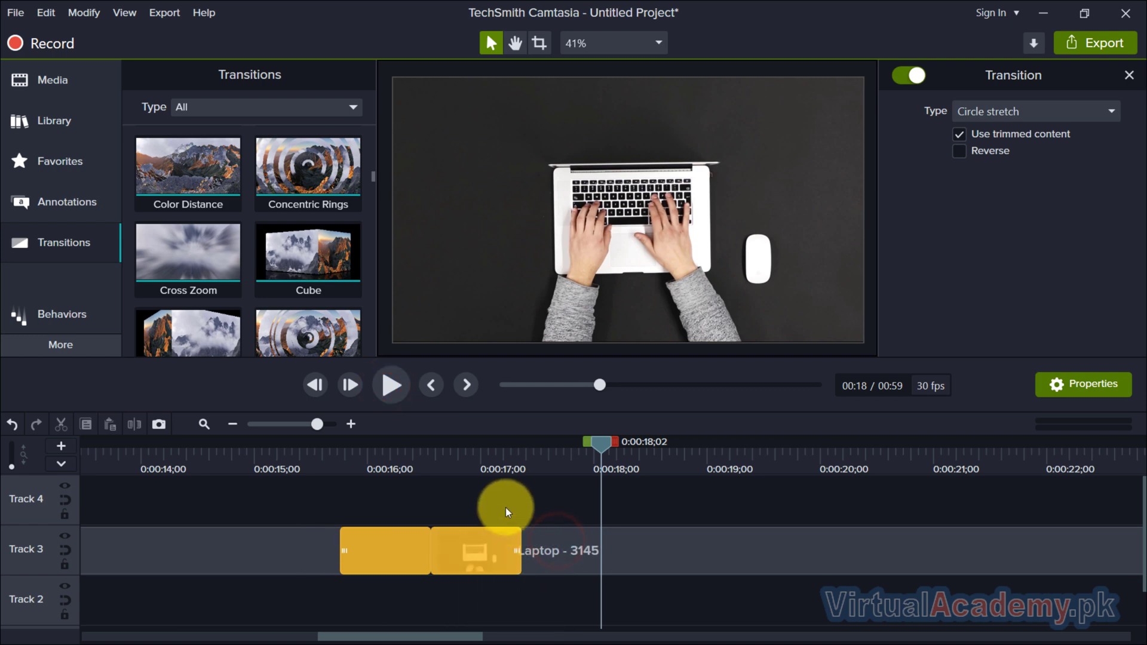
left_click(505, 507)
left_click_drag(403, 456, 332, 440)
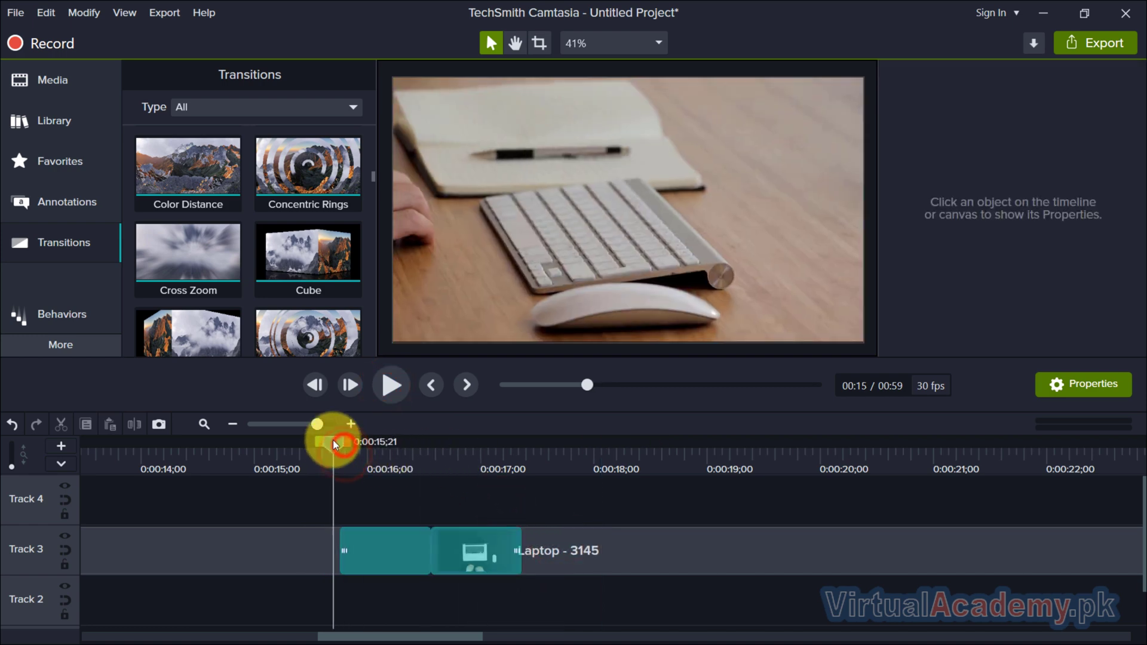
left_click(389, 389)
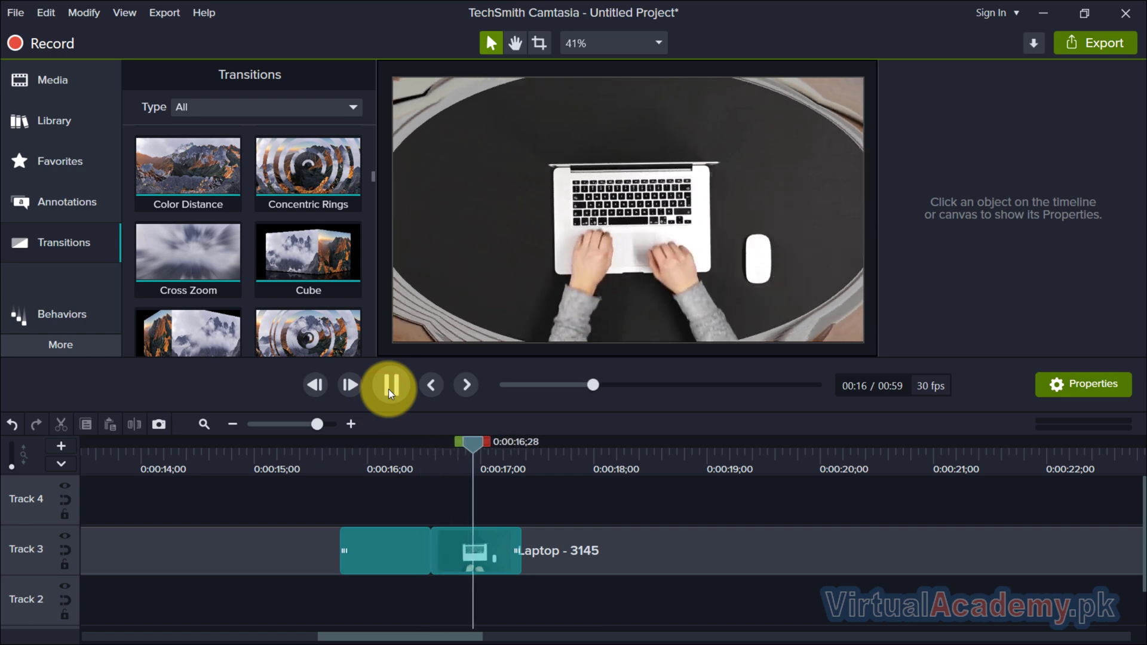
left_click(389, 389)
left_click(472, 545)
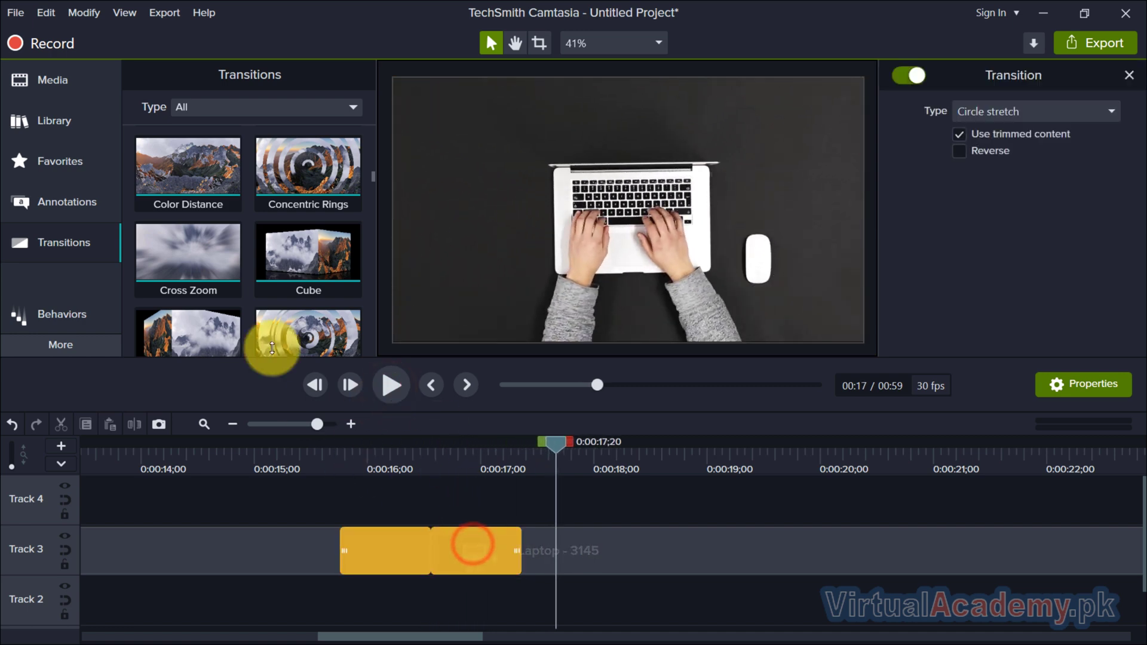
Step: Add the Basic white rectangle callout to Track 4 at about 0:00:47 and move the playhead over it to 0:00:50;08
scroll(298, 251, "down", 2)
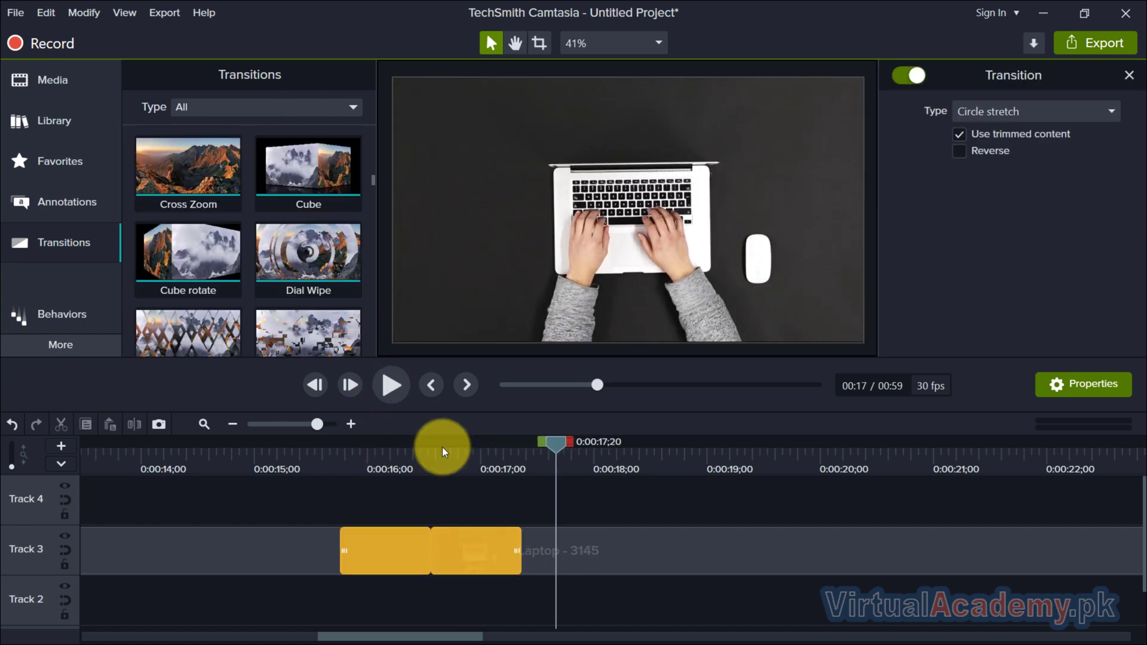
scroll(589, 502, "down", 5)
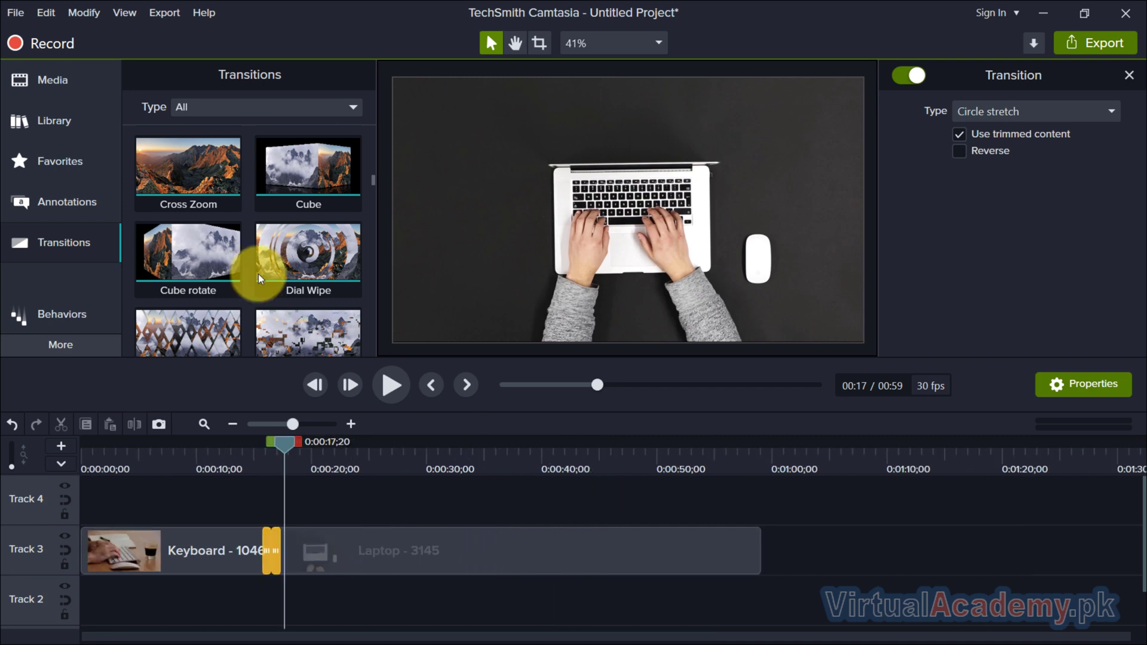
left_click(88, 127)
left_click(75, 162)
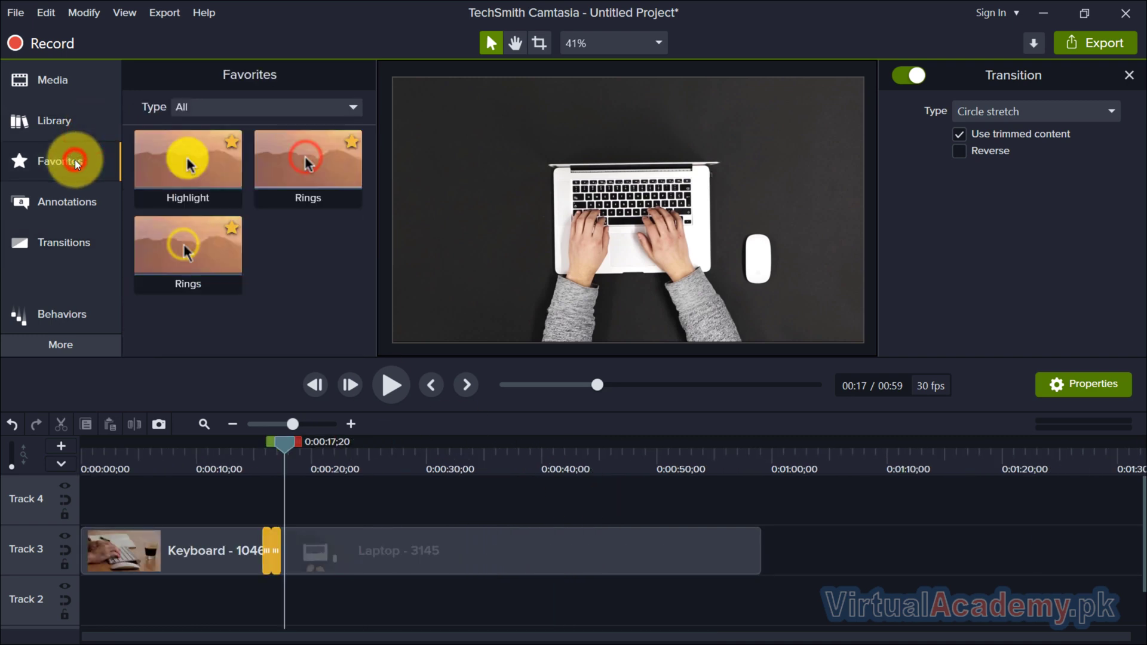
left_click(73, 197)
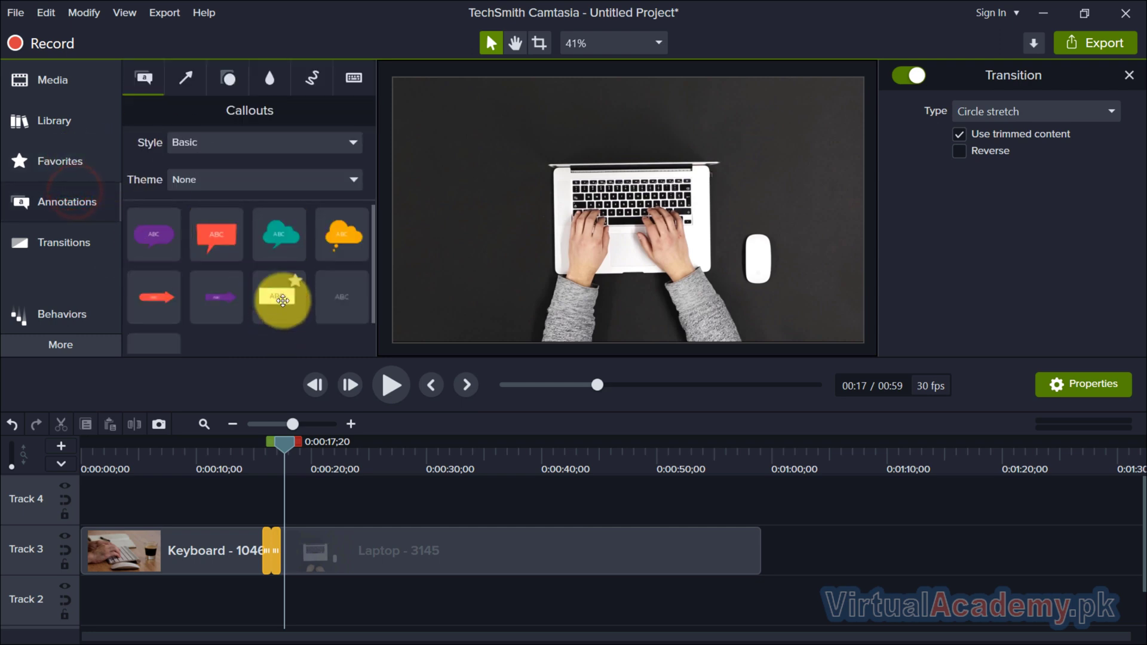
left_click_drag(274, 297, 642, 504)
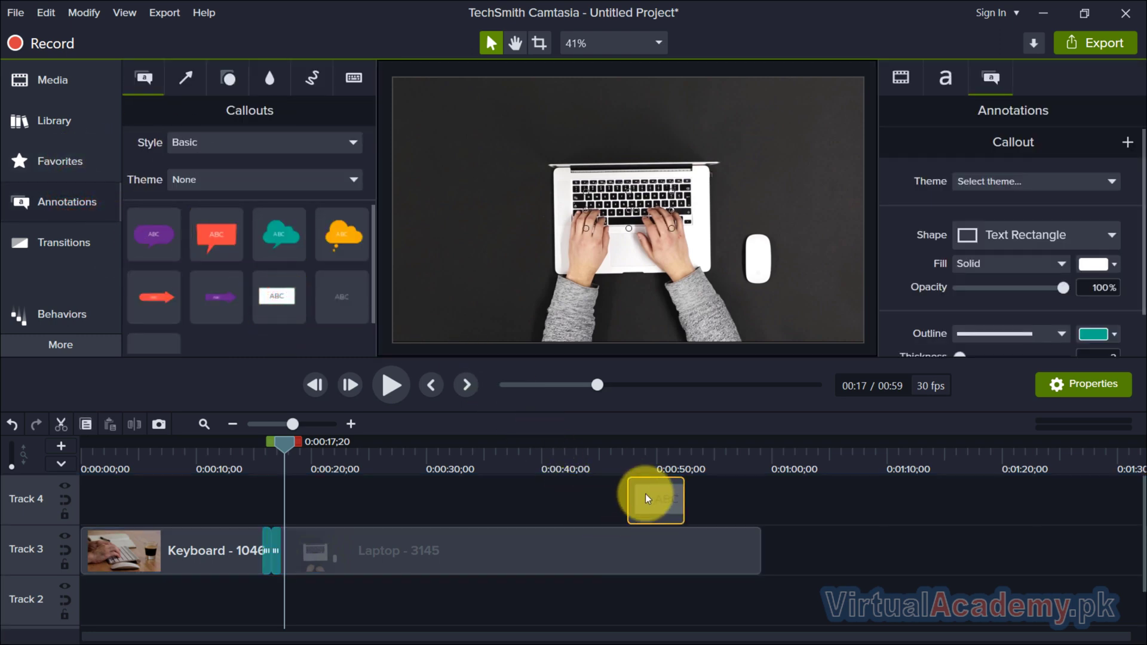
left_click(660, 460)
left_click(666, 509)
Step: Change the callout's text to "Annotations" and set its font style to Bold
double_click(640, 209)
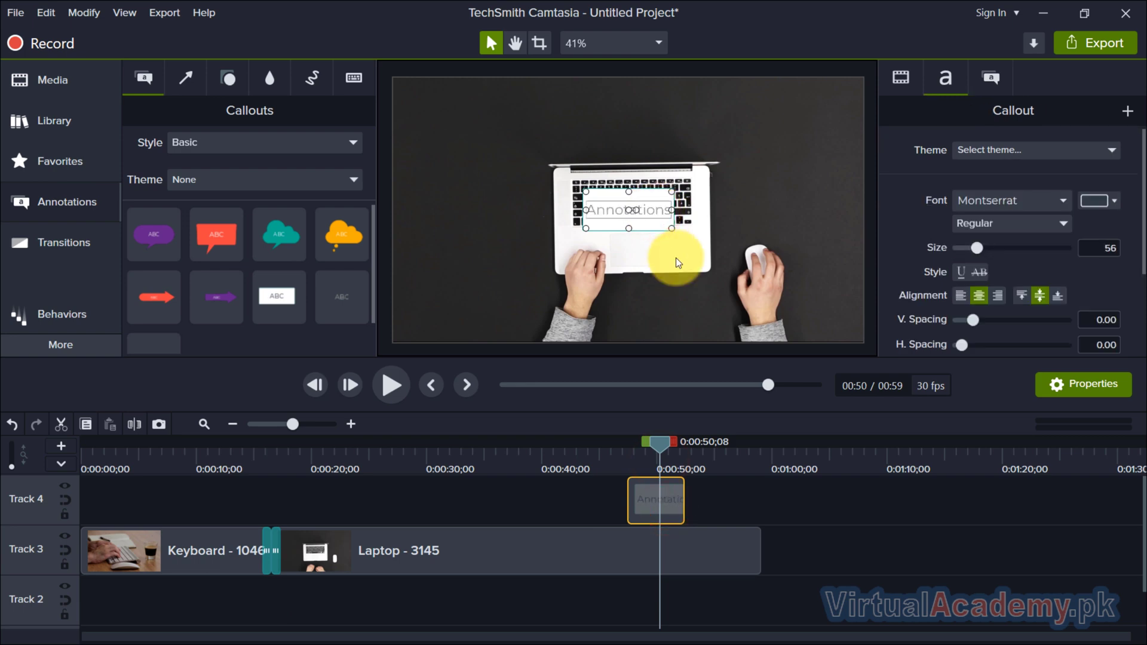
left_click(1036, 224)
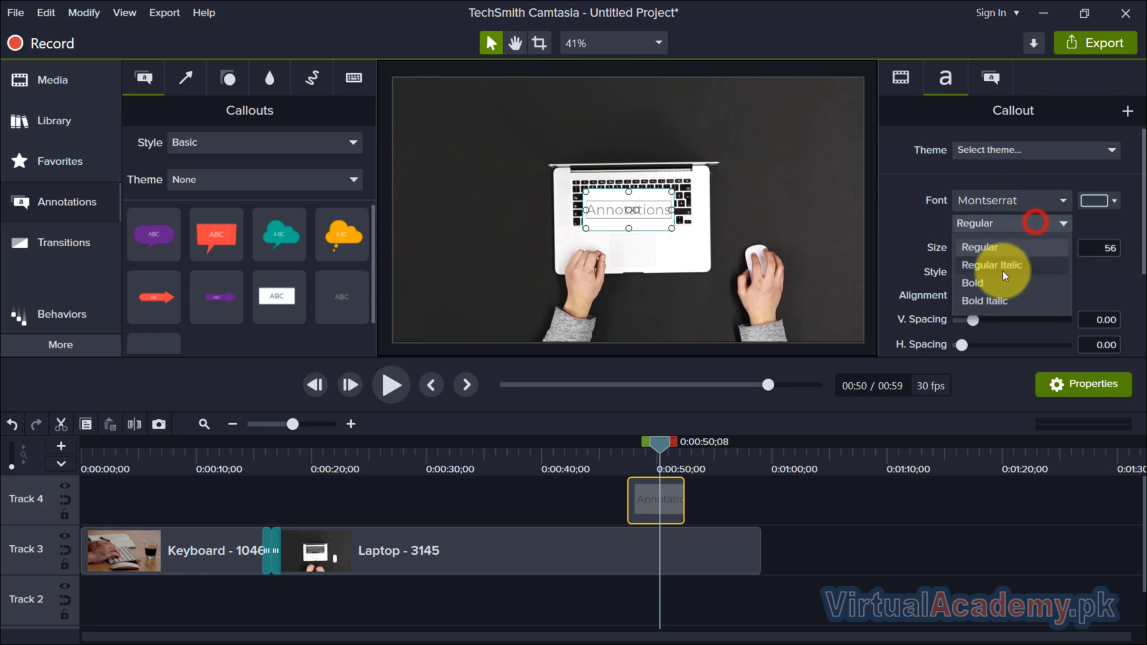
left_click(999, 279)
Step: Enlarge the callout with its text size at 143 and place it in the lower-right corner of the video frame
left_click_drag(672, 228, 793, 268)
left_click_drag(980, 247, 1015, 248)
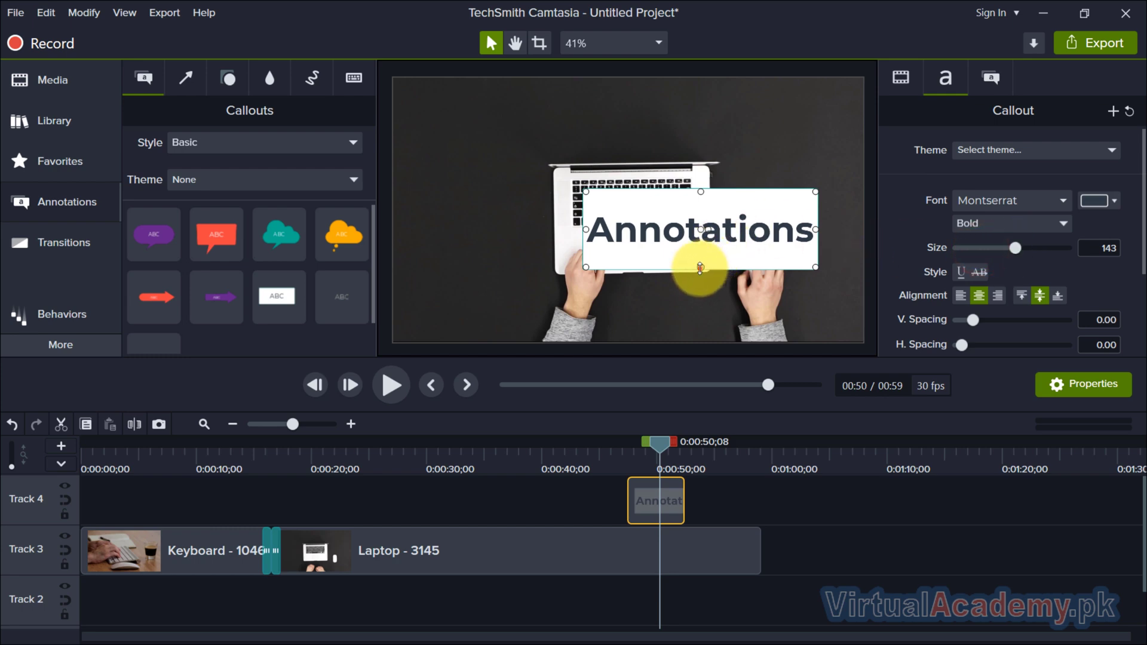
mouse_move(737, 193)
left_mouse_down()
mouse_move(799, 265)
mouse_move(785, 278)
left_mouse_up()
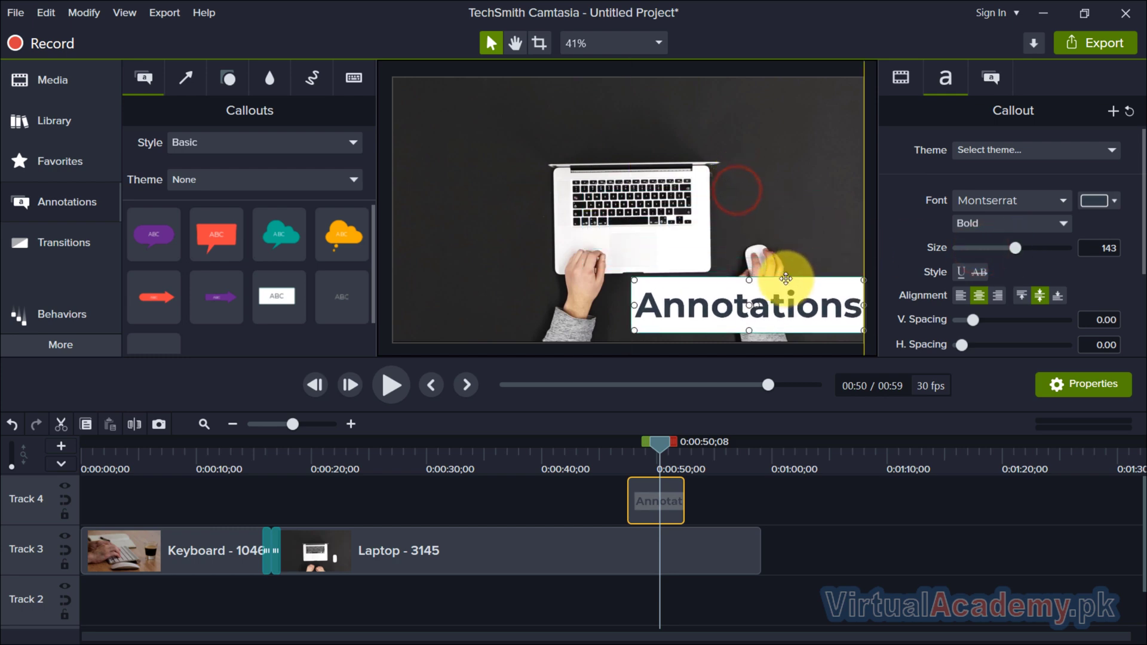
left_click(850, 489)
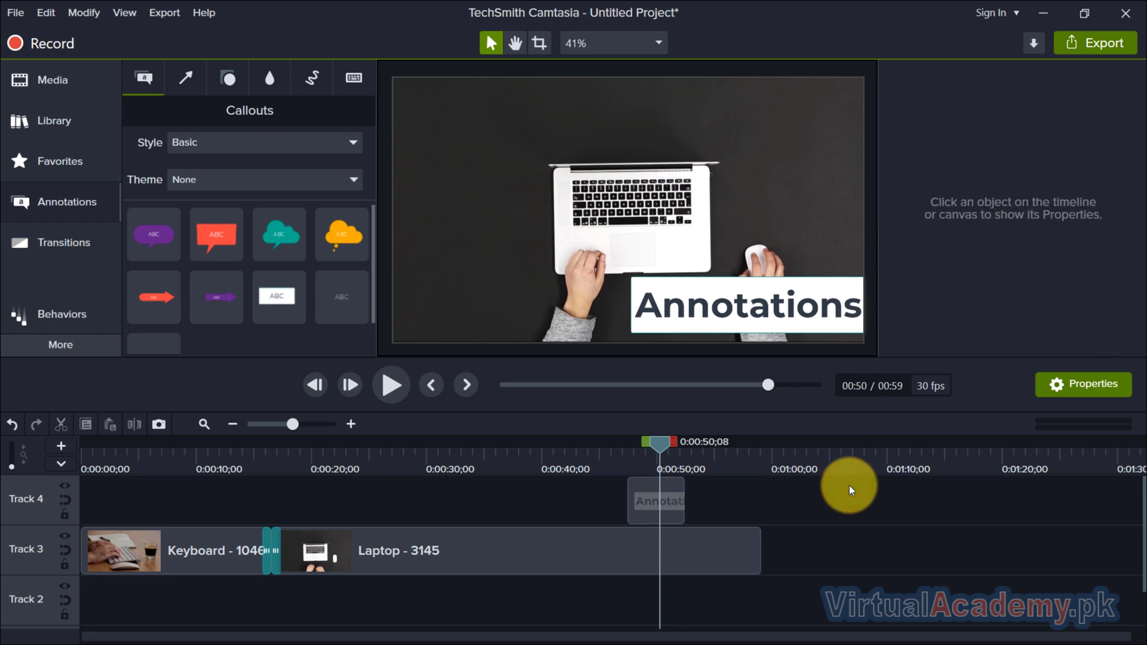
Step: Apply the Circle reveal transition to both ends of the callout on Track 4
left_click(59, 244)
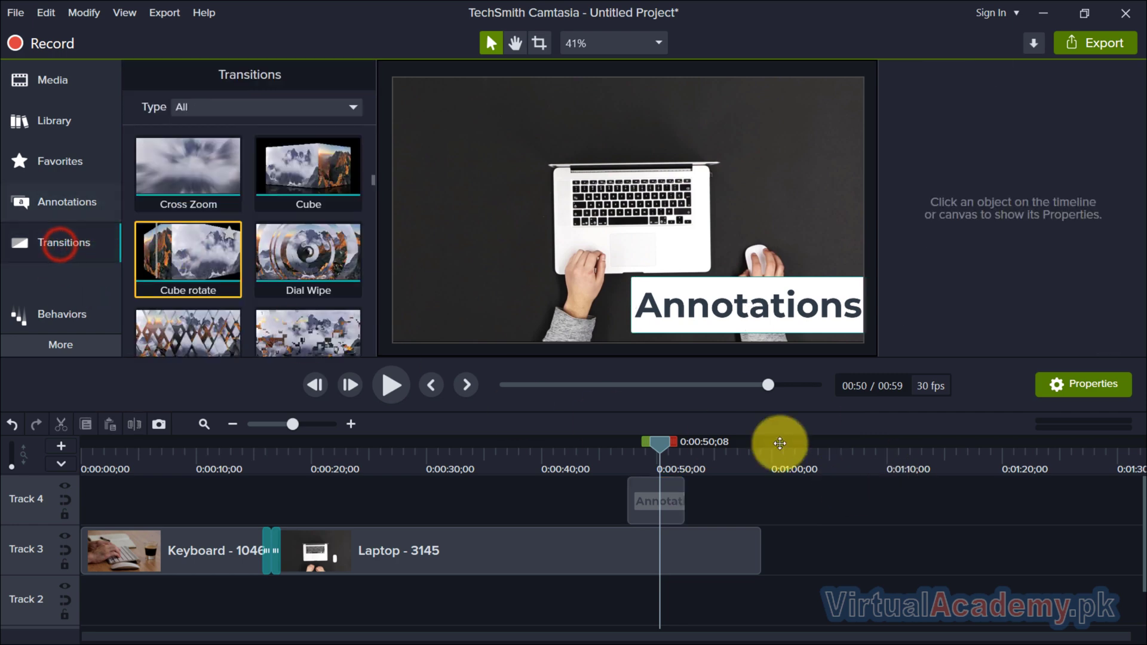
scroll(311, 253, "up", 2)
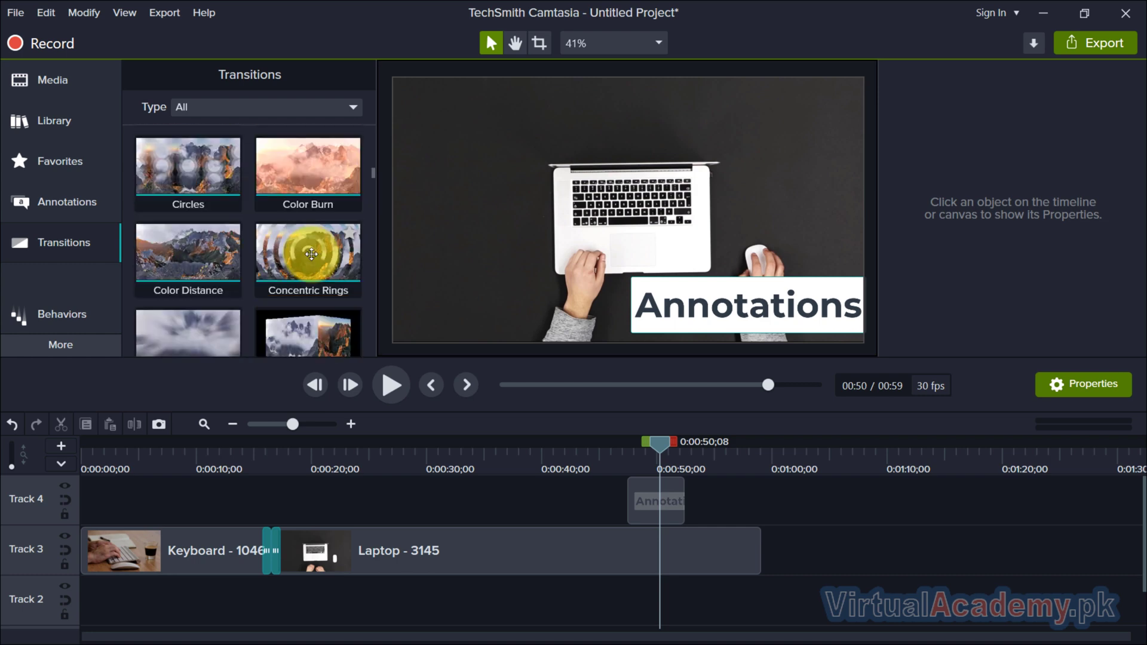
scroll(312, 254, "up", 2)
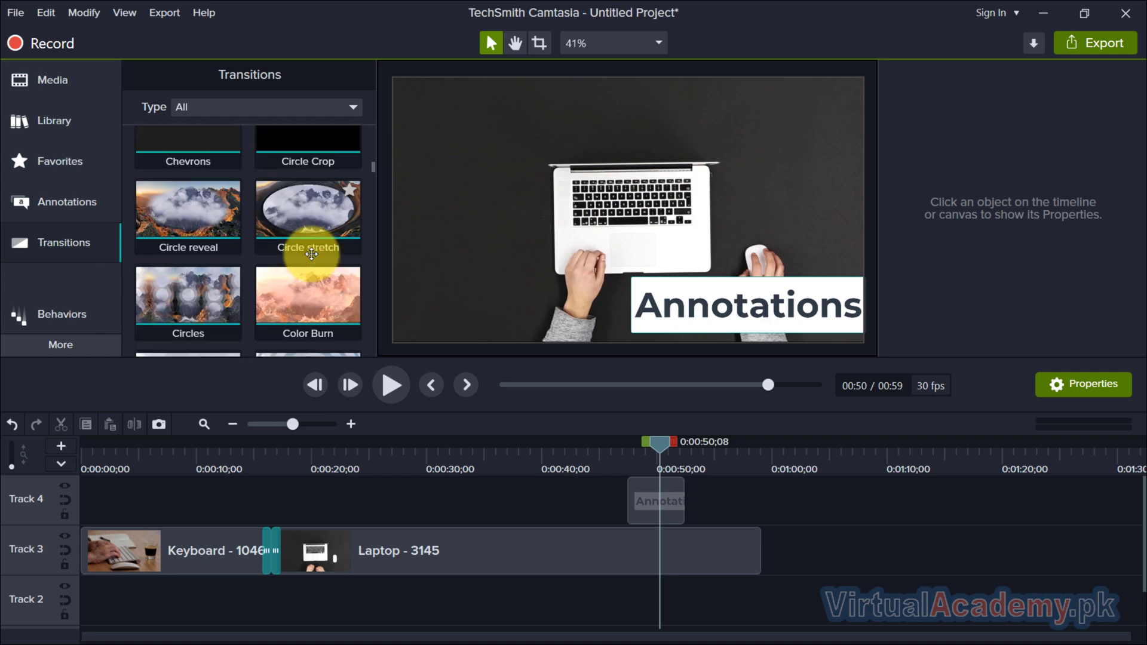
mouse_move(179, 225)
left_mouse_down()
mouse_move(436, 286)
mouse_move(640, 460)
mouse_move(647, 495)
left_mouse_up()
Step: Preview the callout's Circle reveal transitions by playing the timeline from the start of the callout
left_click_drag(618, 453, 629, 449)
left_click(403, 387)
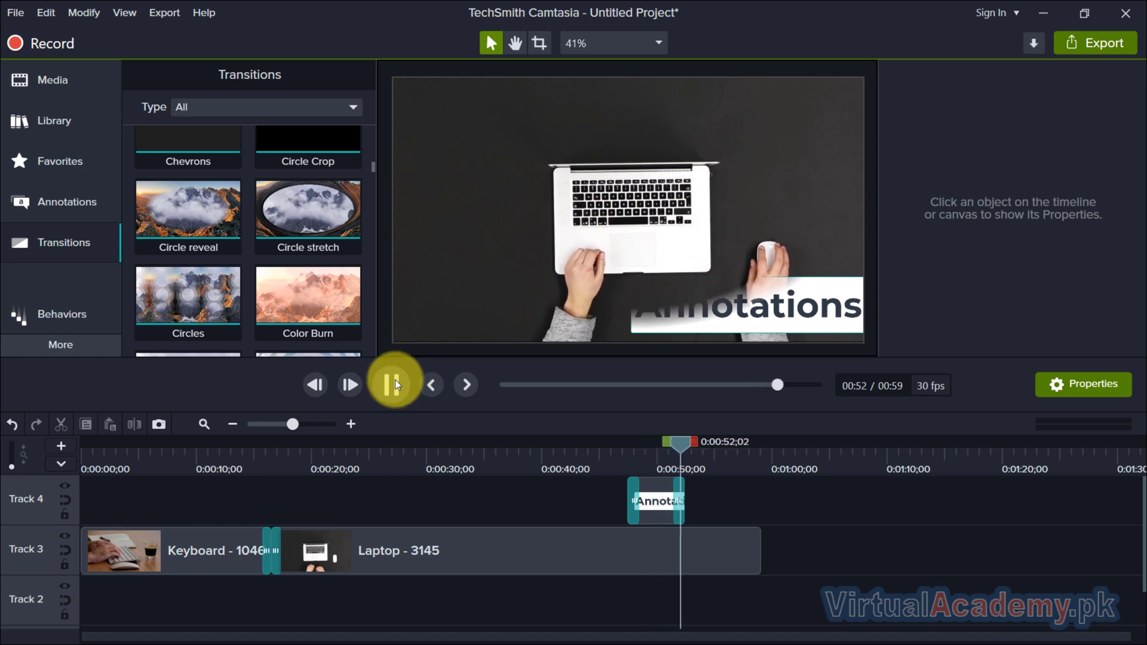
left_click(395, 379)
Step: Change the transition at the callout's start to the Radial type Circle stretch
left_click(656, 504)
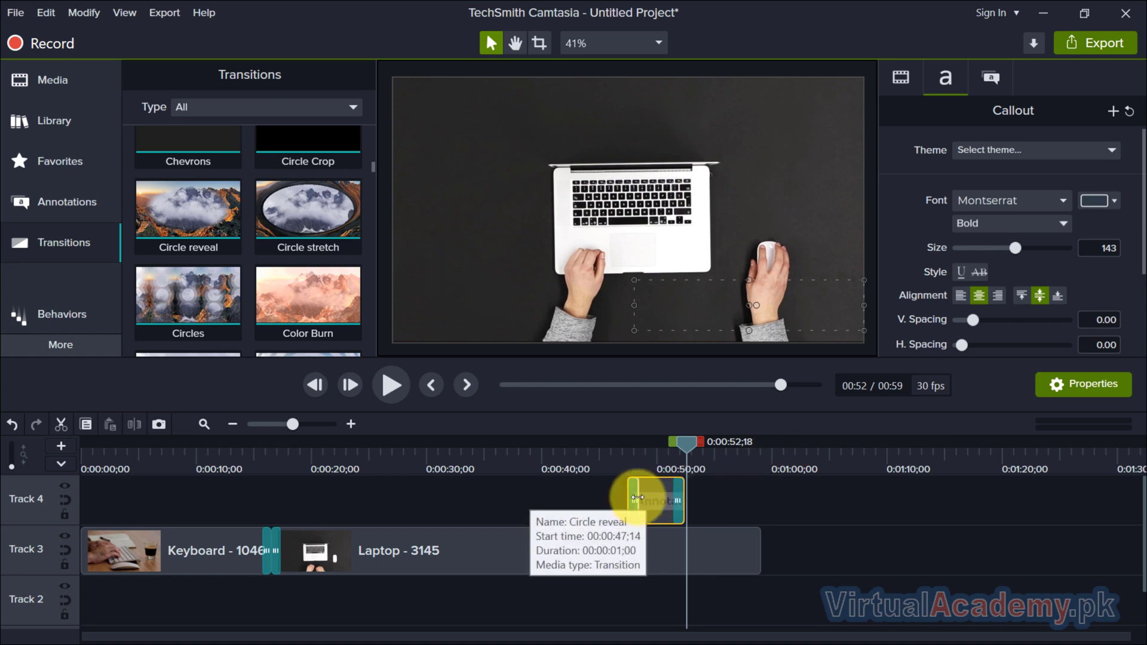
scroll(638, 500, "up", 3)
left_click(751, 500)
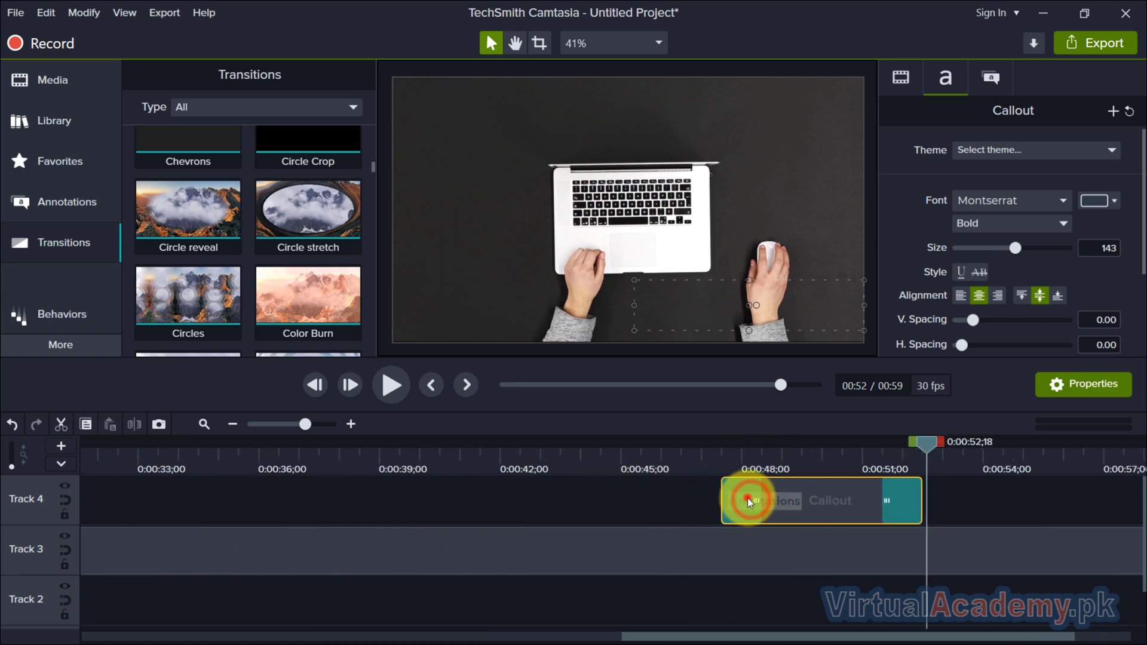
left_click(995, 111)
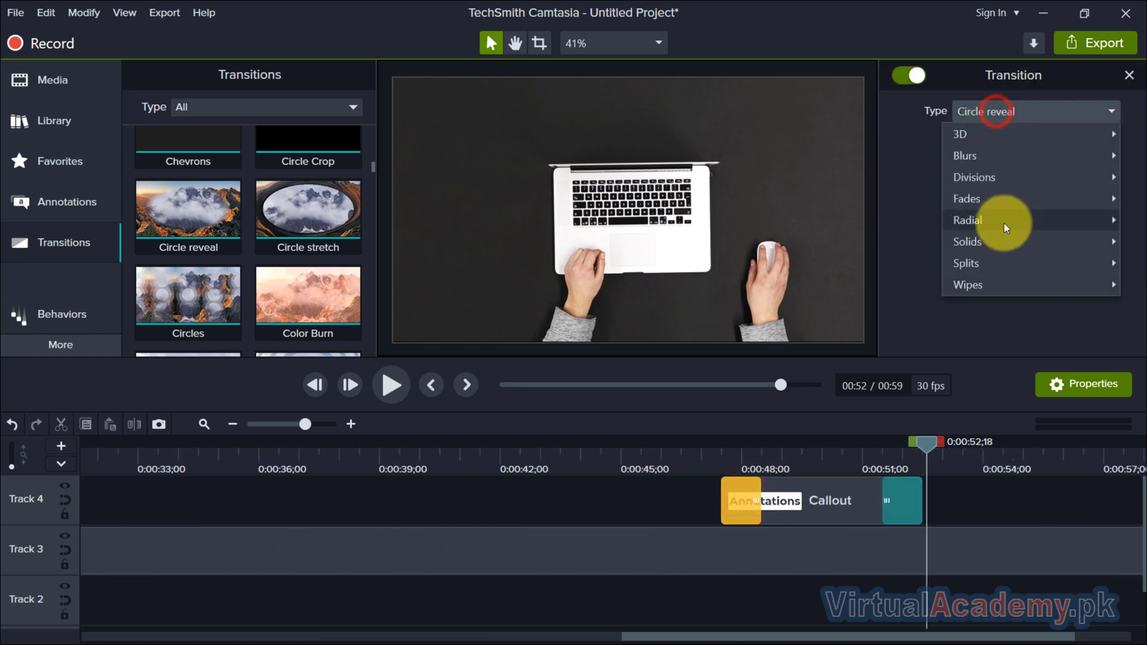
mouse_move(1003, 223)
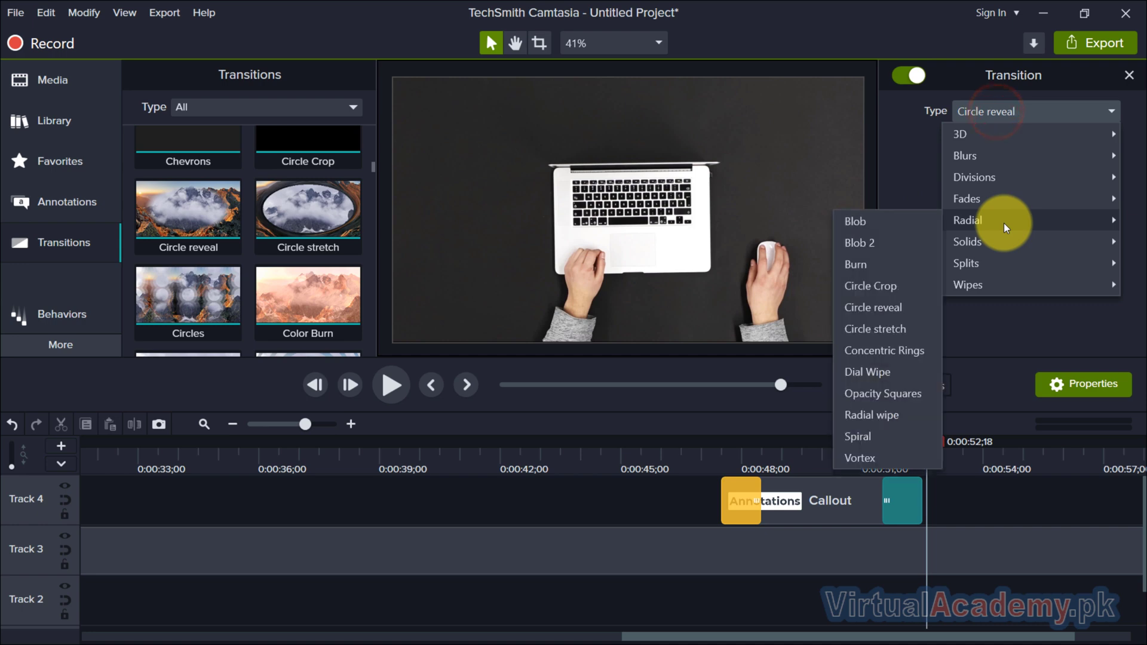
left_click(865, 331)
Step: Change the transition at the callout's end to the Blurs type Spin Views
left_click(912, 505)
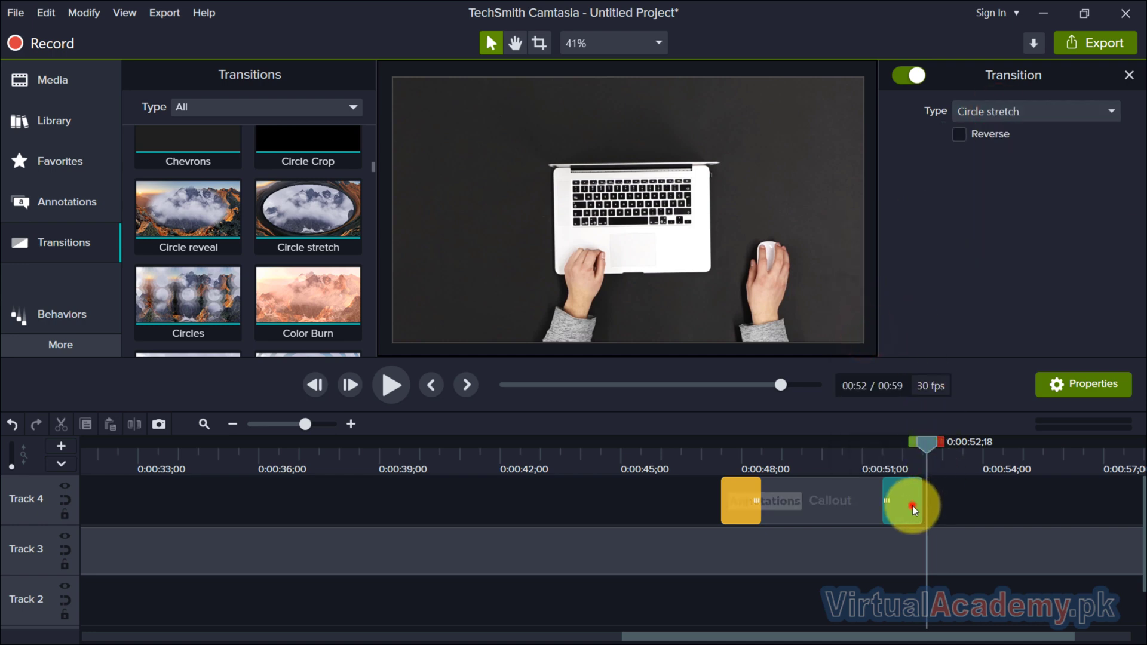
left_click(979, 117)
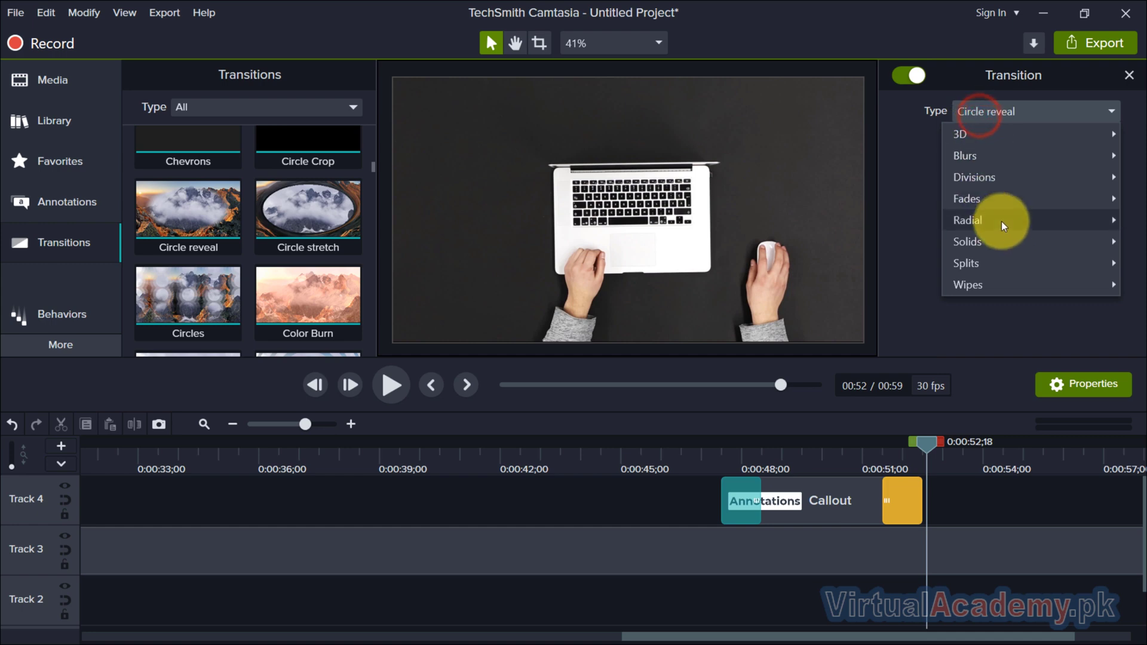
mouse_move(982, 155)
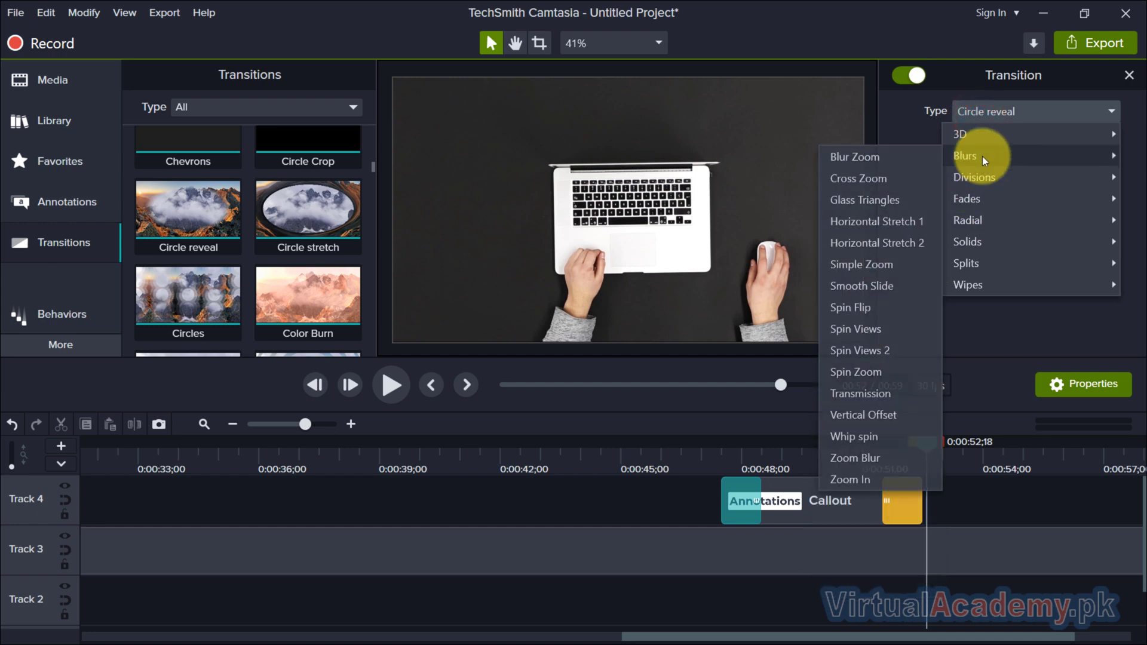
left_click(880, 329)
Step: Preview the callout's start and end transitions by playing the timeline from 0:00:47;13
left_click(709, 440)
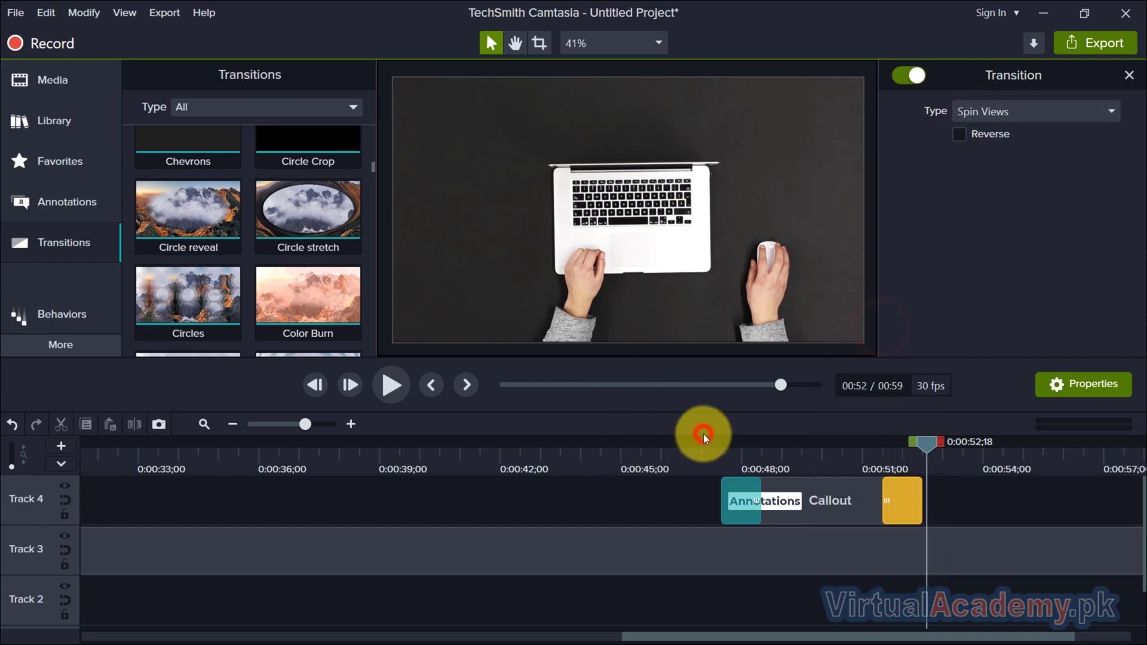
left_click(718, 445)
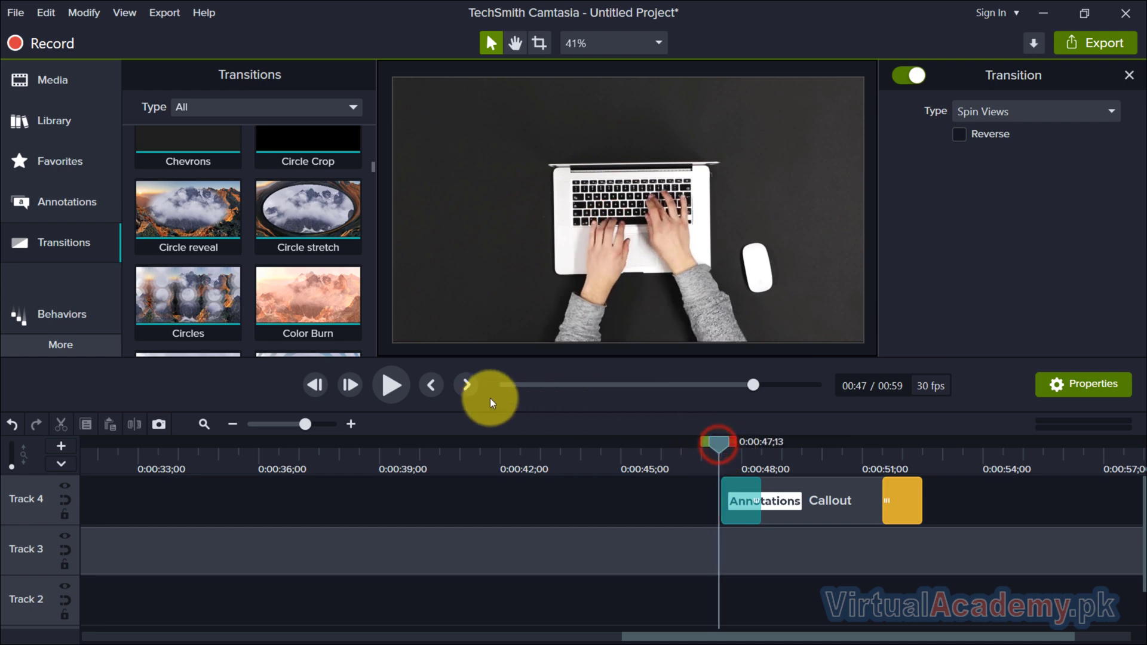
left_click(403, 385)
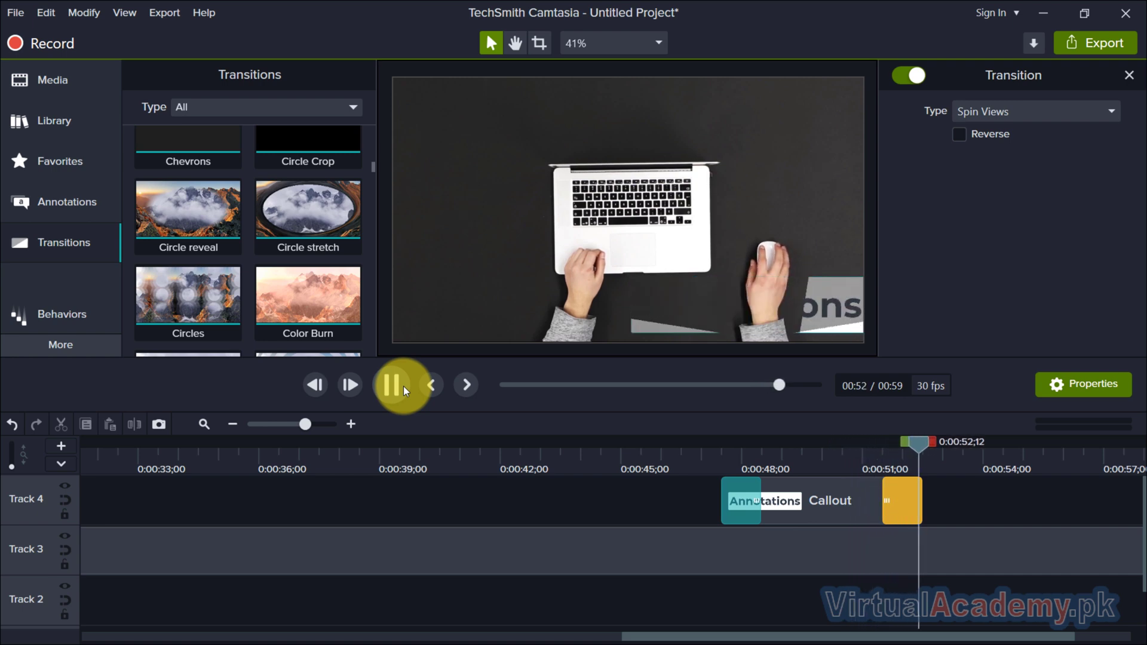
left_click(403, 386)
scroll(979, 497, "down", 3)
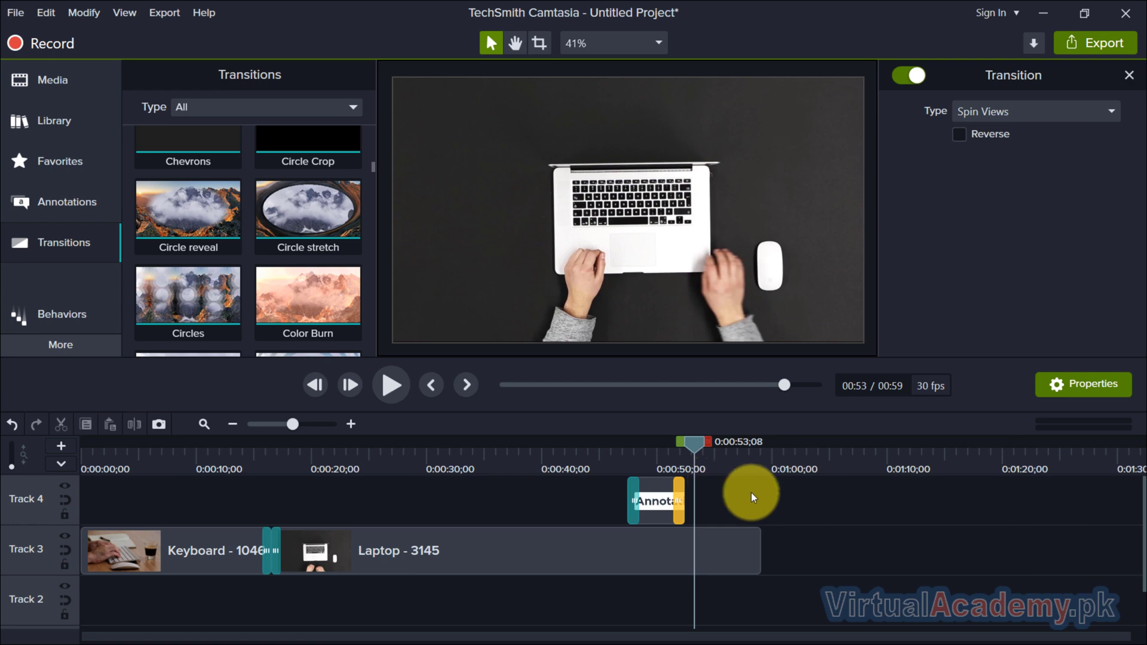
left_click(657, 497)
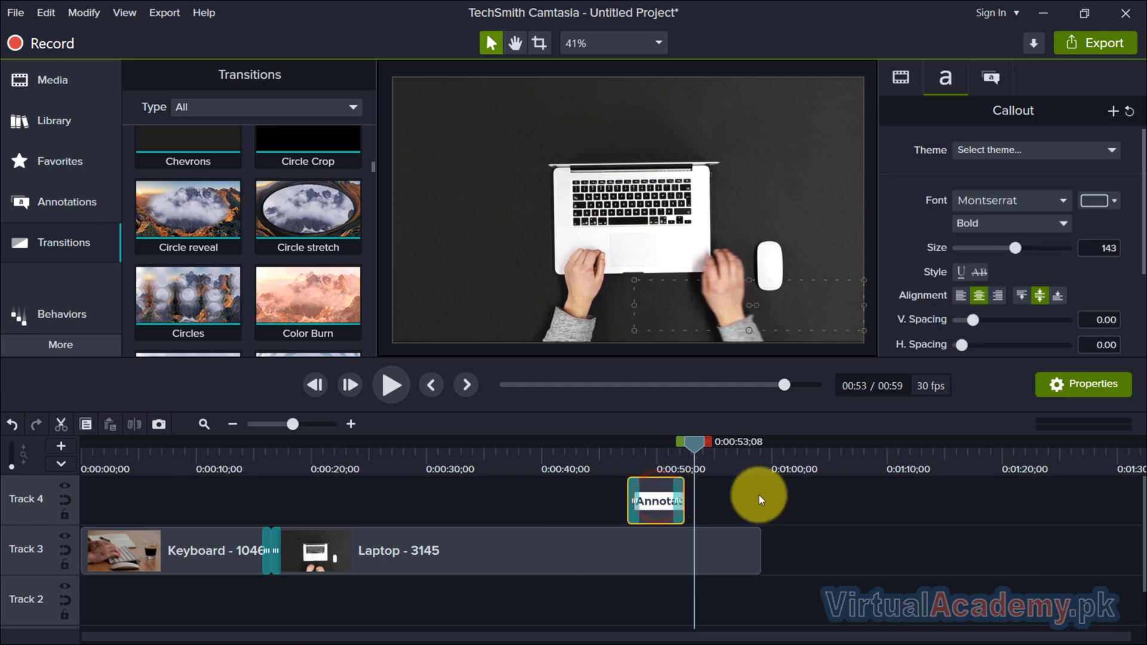
left_click(823, 547)
left_click_drag(814, 545, 121, 557)
left_click_drag(814, 550, 126, 556)
left_click_drag(765, 503, 493, 497)
left_click_drag(788, 548, 108, 533)
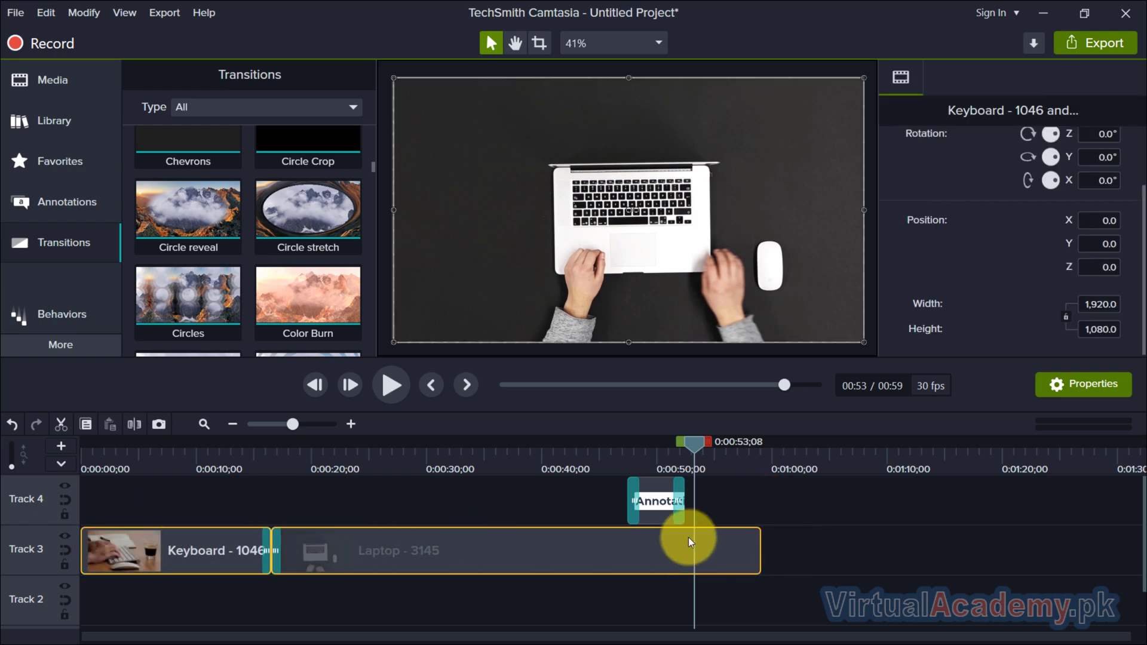
left_click(767, 488)
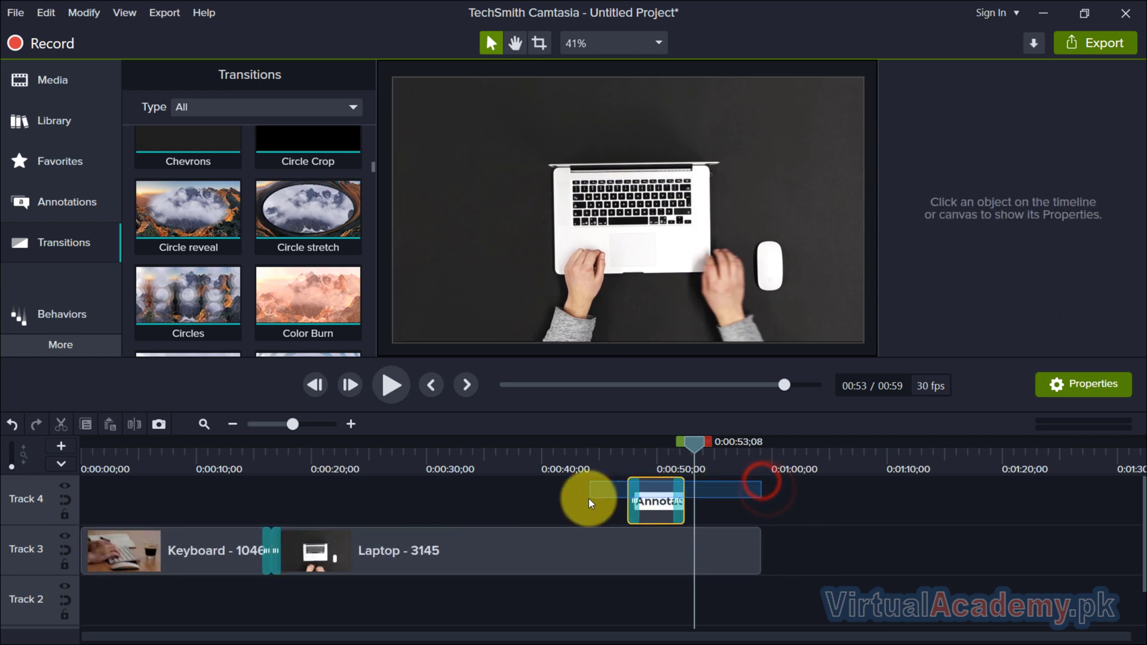
left_click(659, 499)
left_click(654, 456)
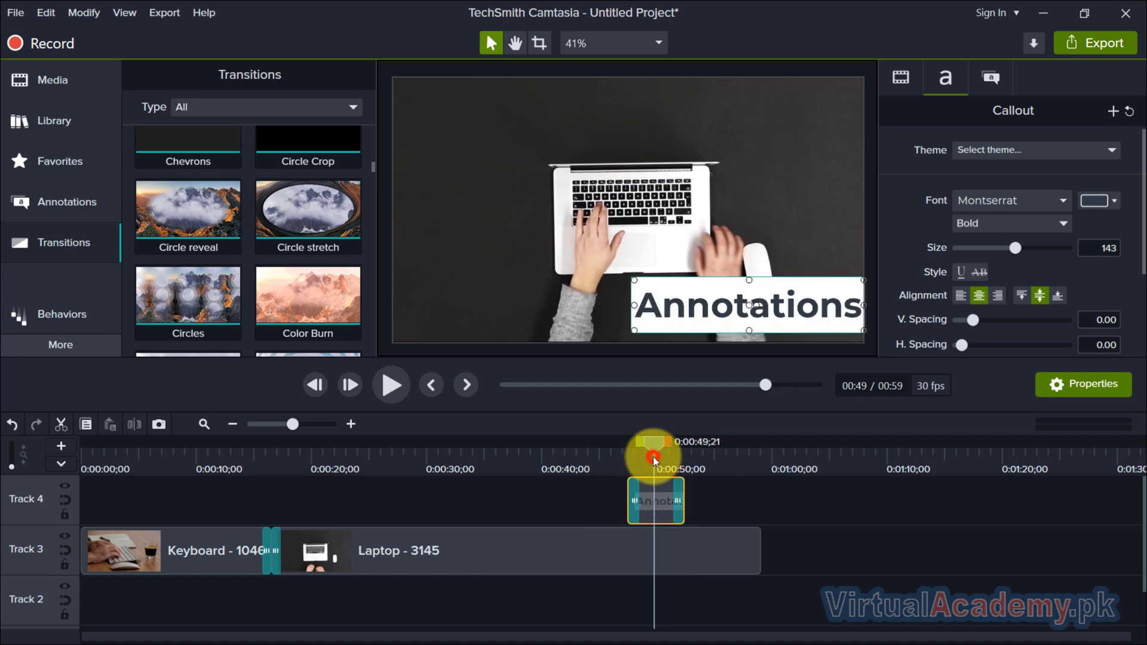
left_click_drag(807, 550, 242, 550)
left_click_drag(133, 551, 132, 551)
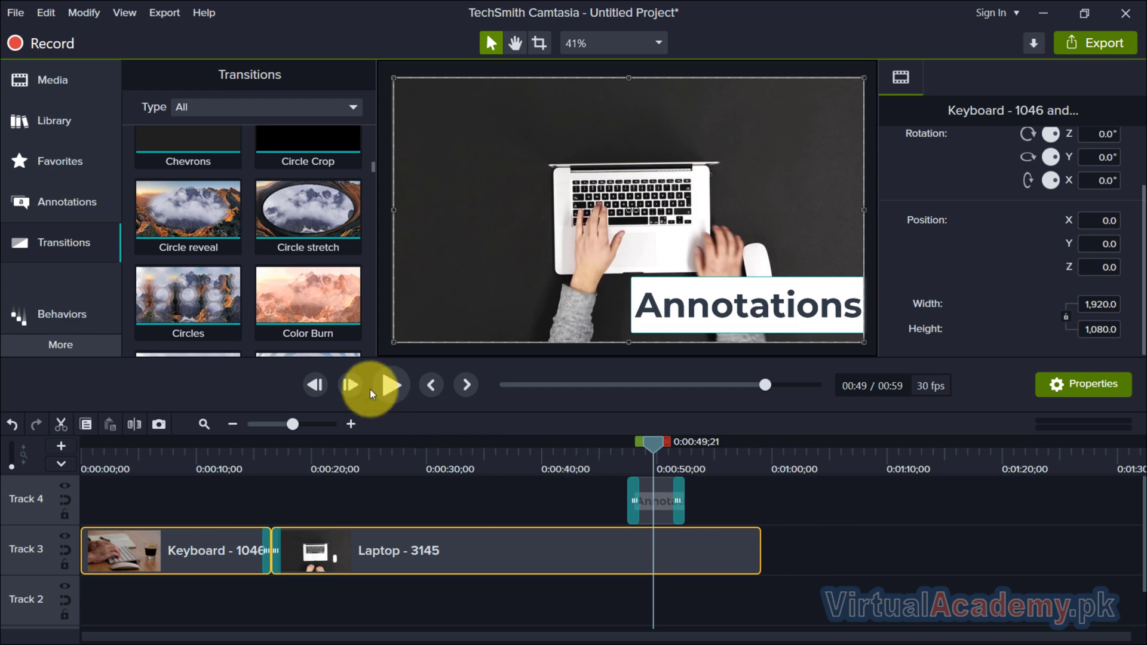
mouse_move(307, 308)
left_mouse_down()
mouse_move(440, 338)
mouse_move(650, 502)
left_mouse_up()
left_click(737, 497)
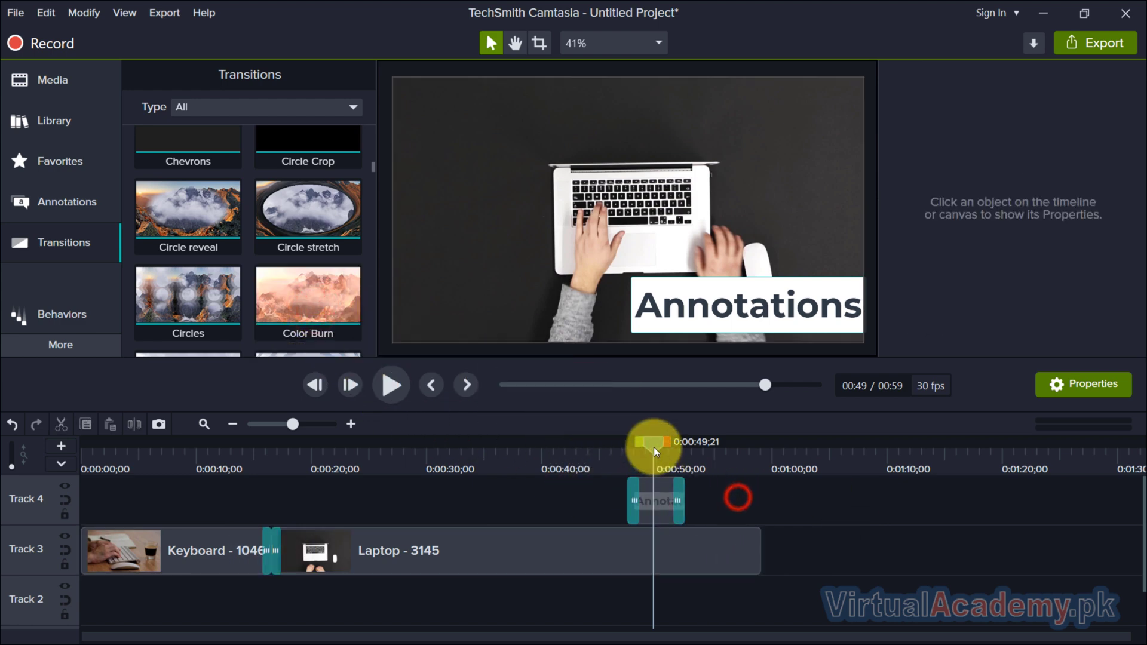
Step: Preview the callout's start and end transitions by playing the timeline from 0:00:46;12
left_click_drag(654, 446, 616, 456)
left_click(397, 387)
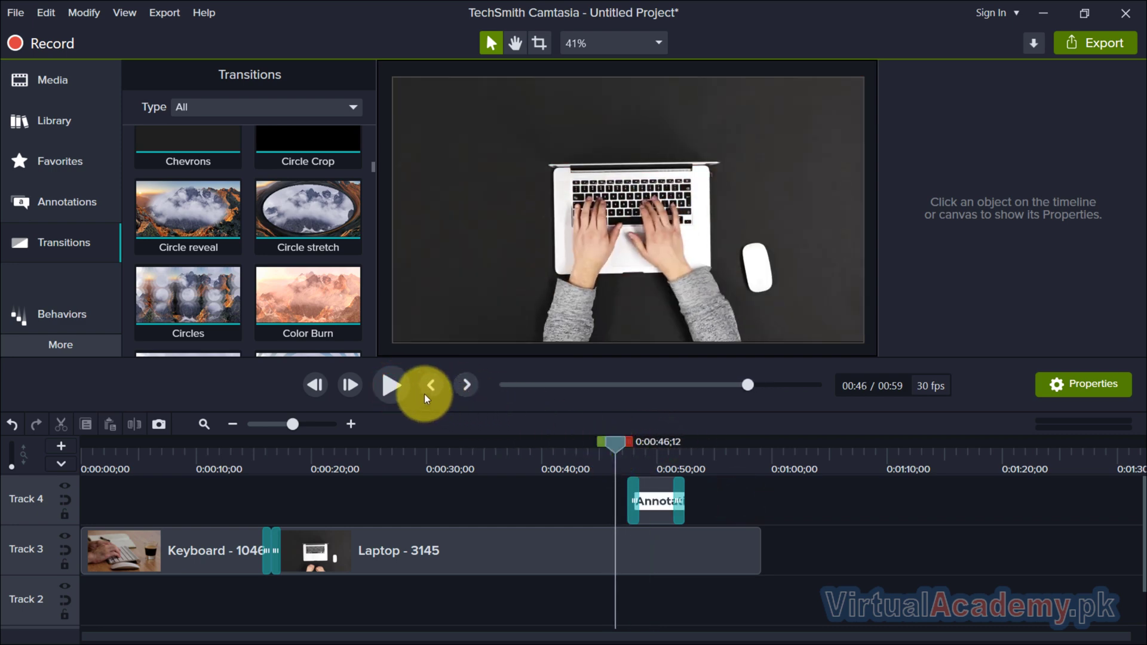
left_click(384, 378)
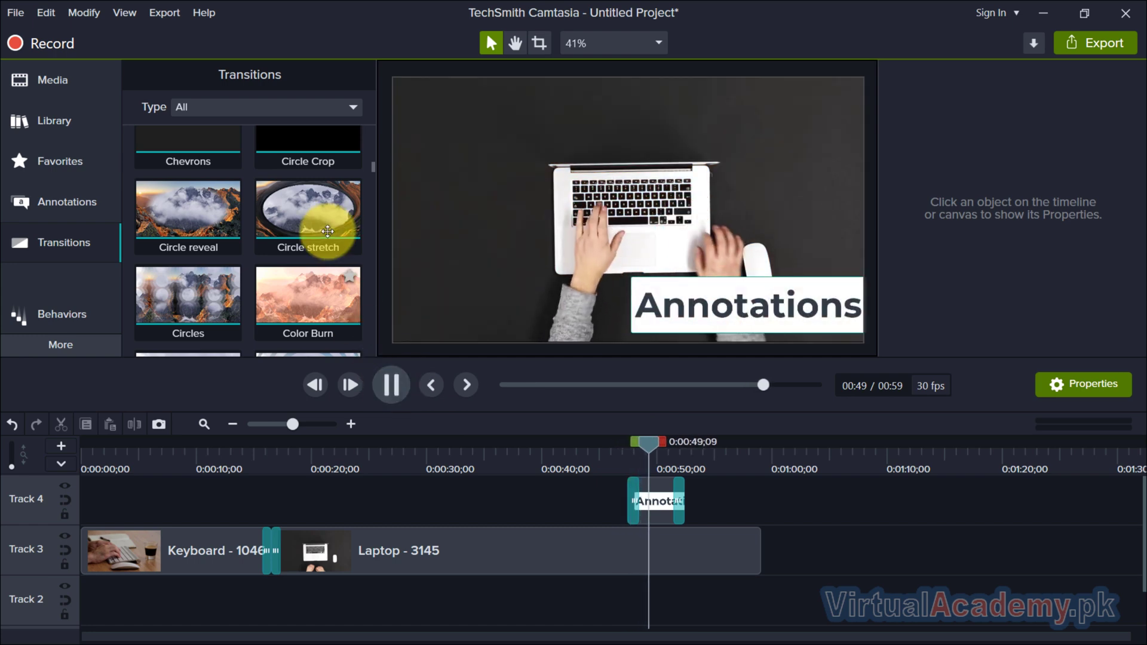
scroll(327, 231, "down", 2)
scroll(322, 242, "down", 2)
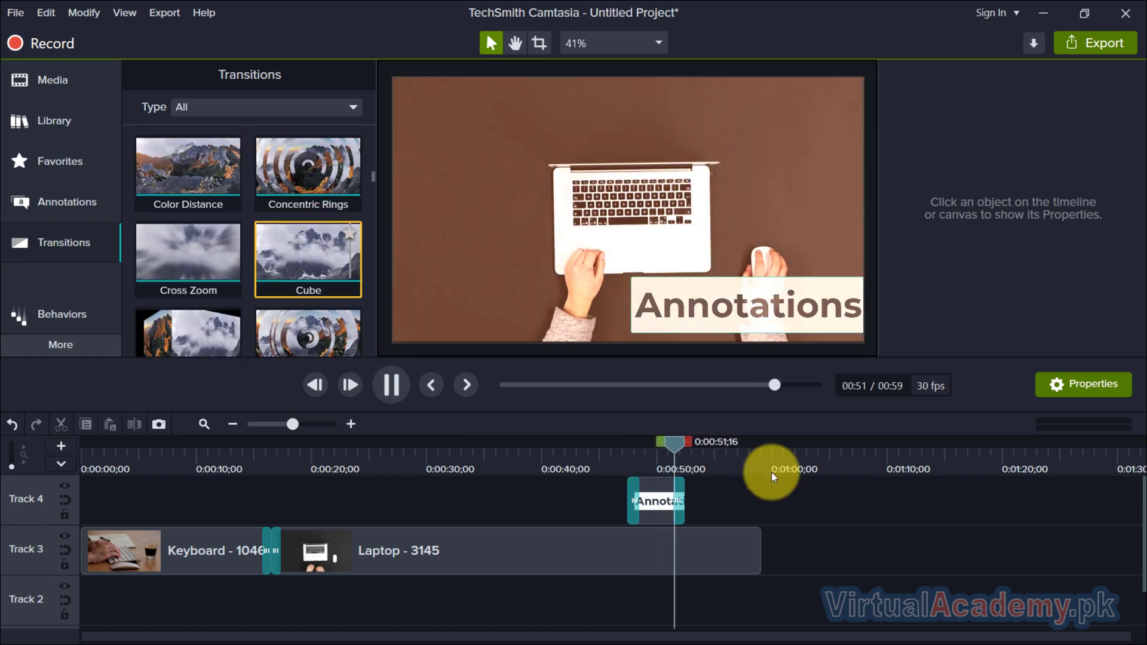
left_click(391, 385)
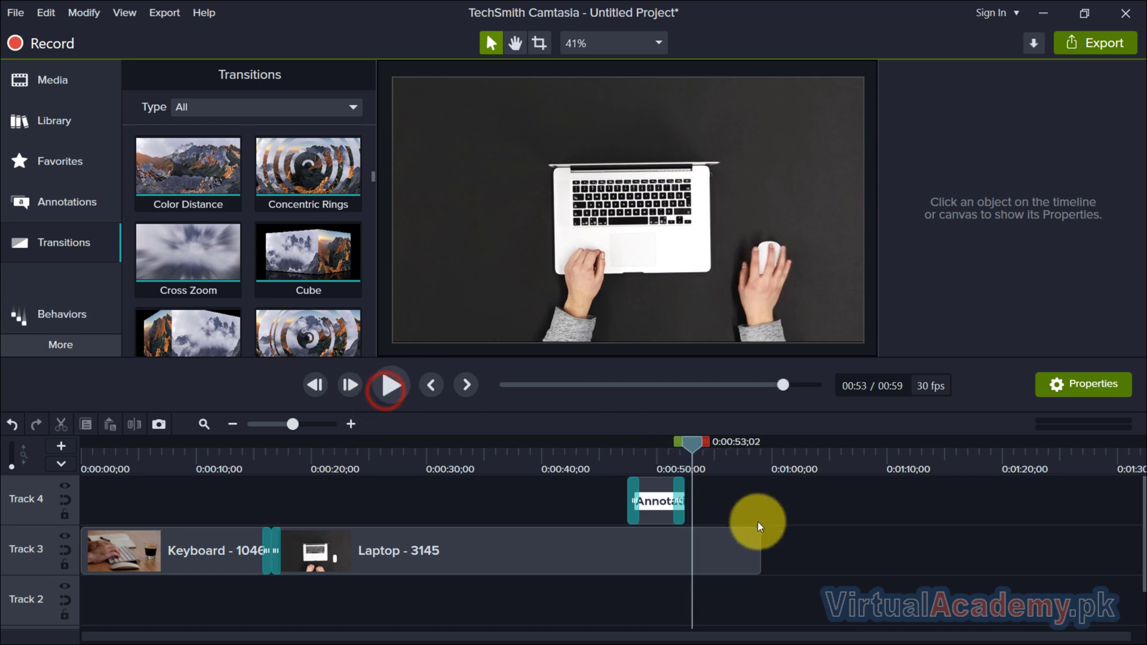
left_click(642, 495)
key("Delete")
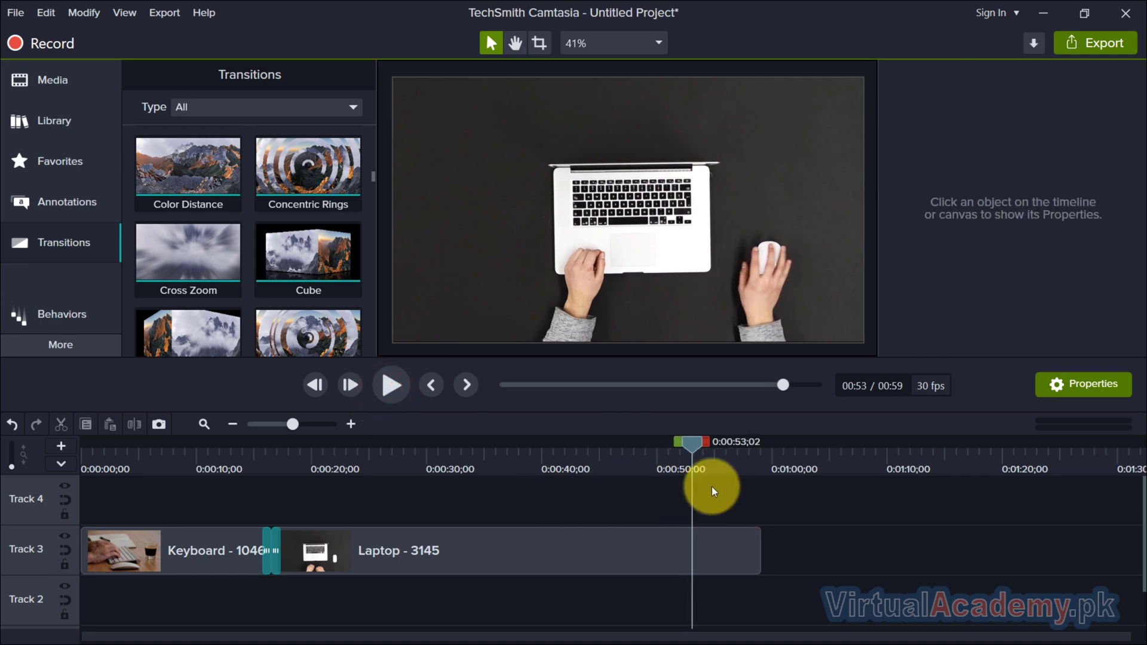
key("ctrl+z")
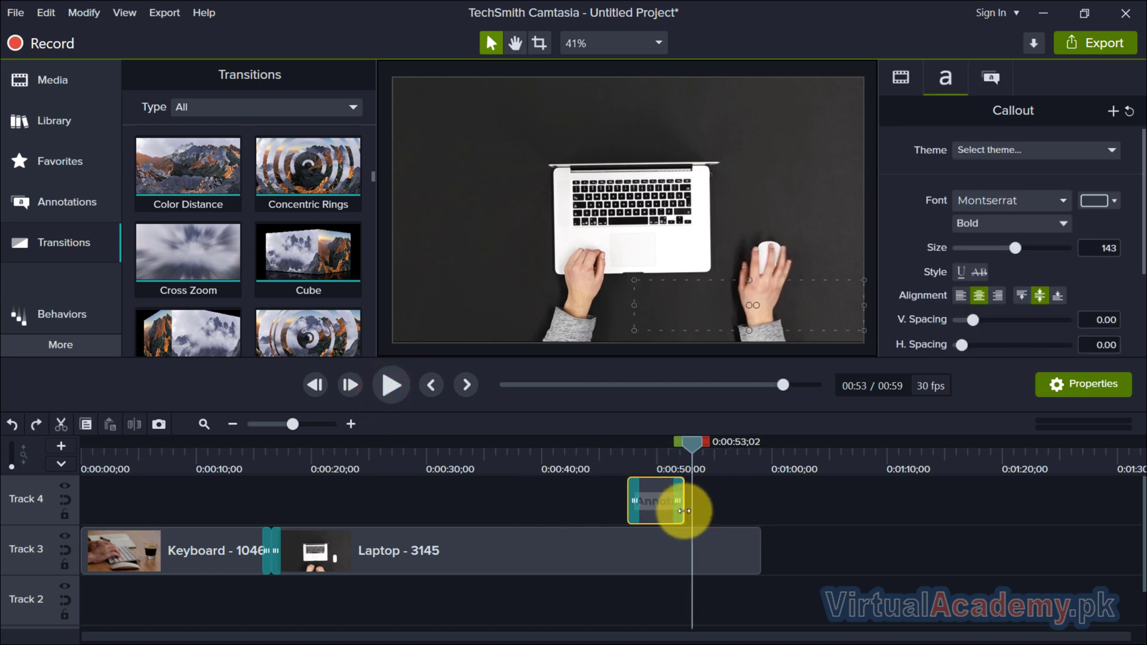
Step: Delete the transitions at the start and end of the Annotations callout on Track 4
scroll(781, 489, "up", 2)
left_click(892, 502)
key("Delete")
left_click(778, 501)
key("Delete")
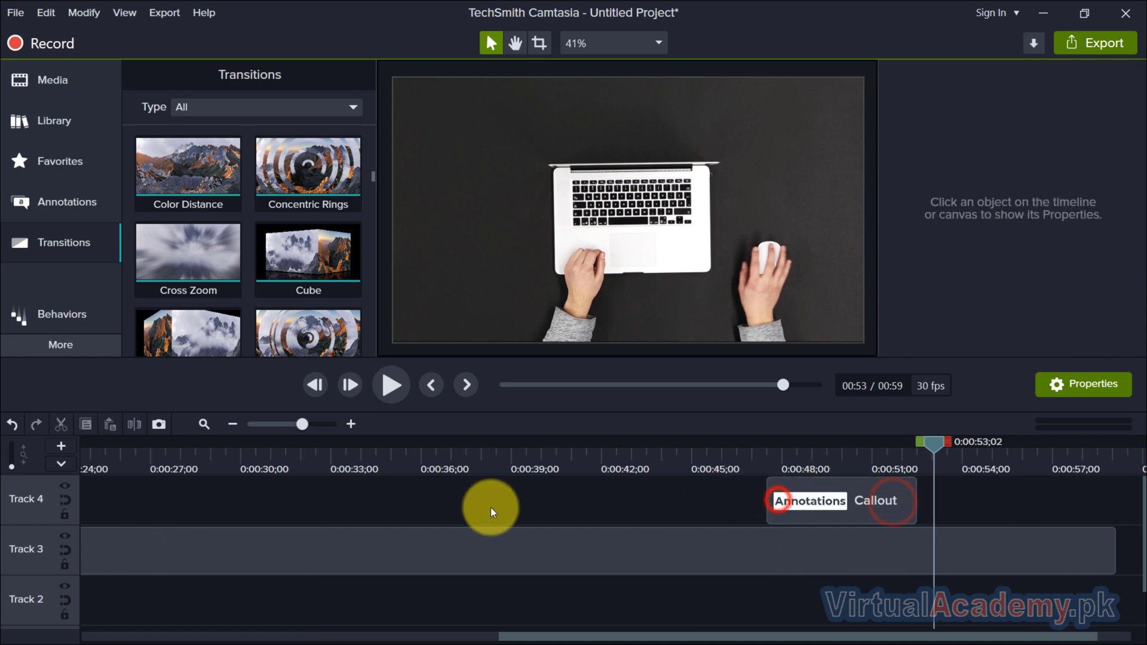
Step: Delete the Circle stretch transition between the Keyboard - 1046 and Laptop - 3145 clips on Track 3
scroll(490, 507, "down", 3)
left_click(160, 461)
scroll(395, 557, "up", 3)
left_click(395, 557)
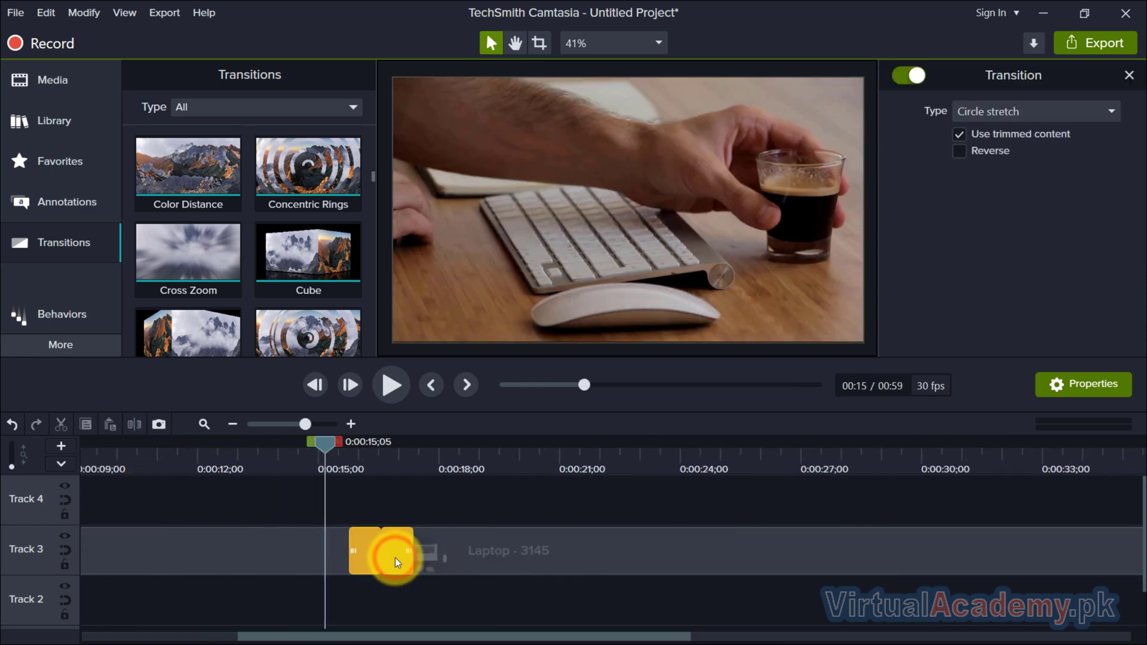
key("Delete")
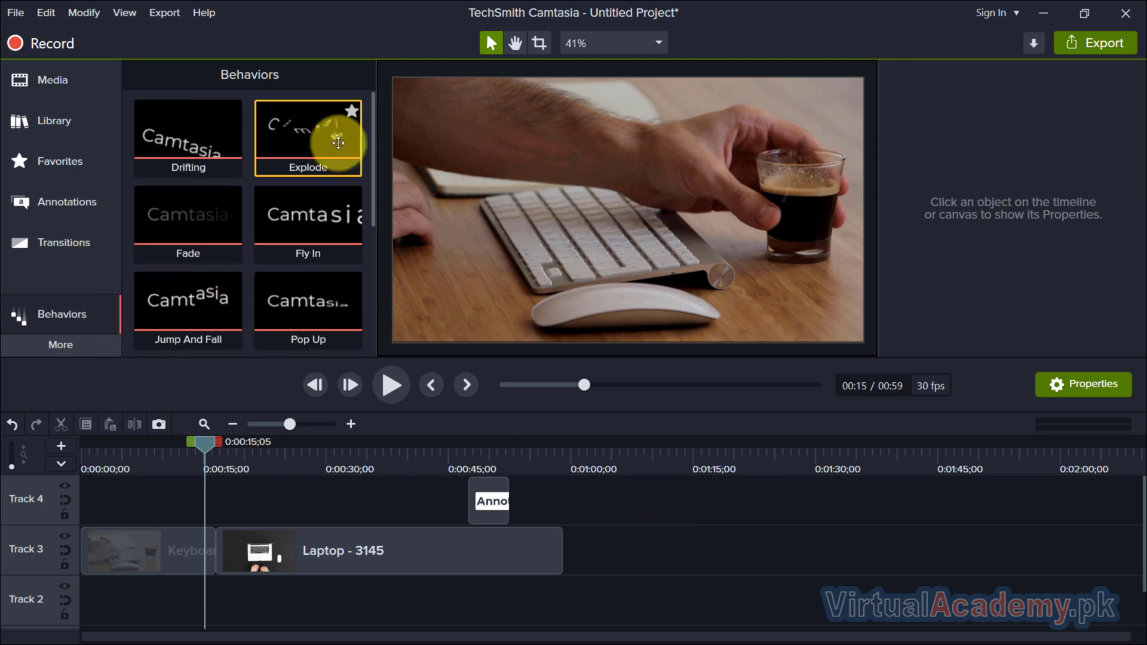
Step: Look through the available behaviors and compare them with the transitions
scroll(308, 284, "down", 1)
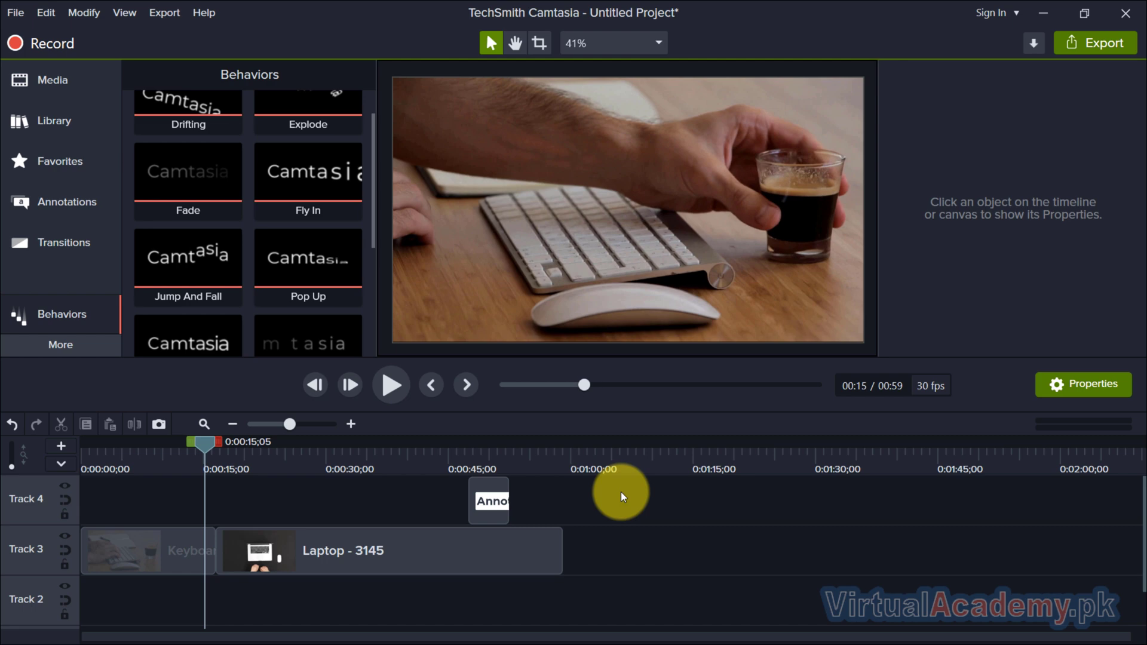
left_click(66, 248)
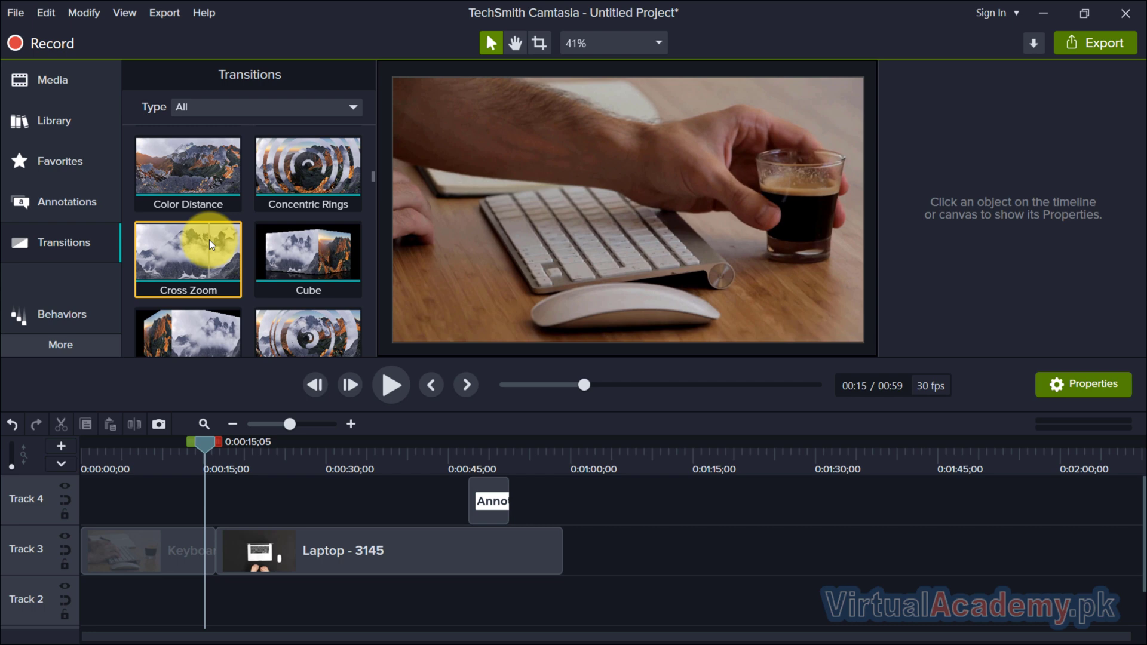
left_click(69, 321)
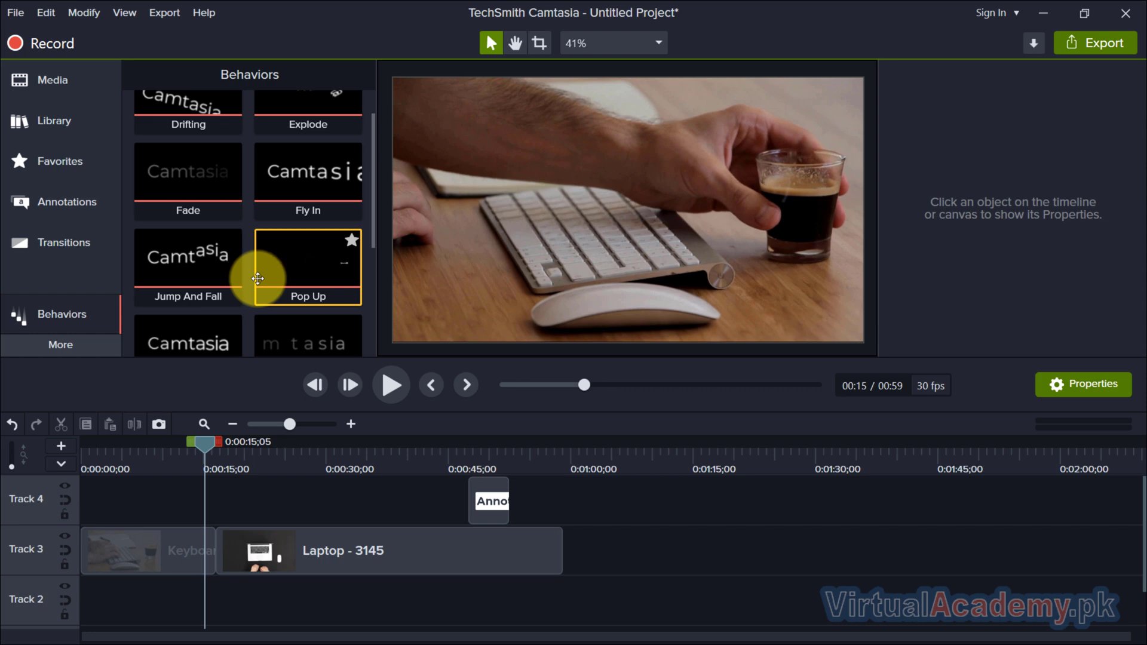
scroll(276, 245, "down", 1)
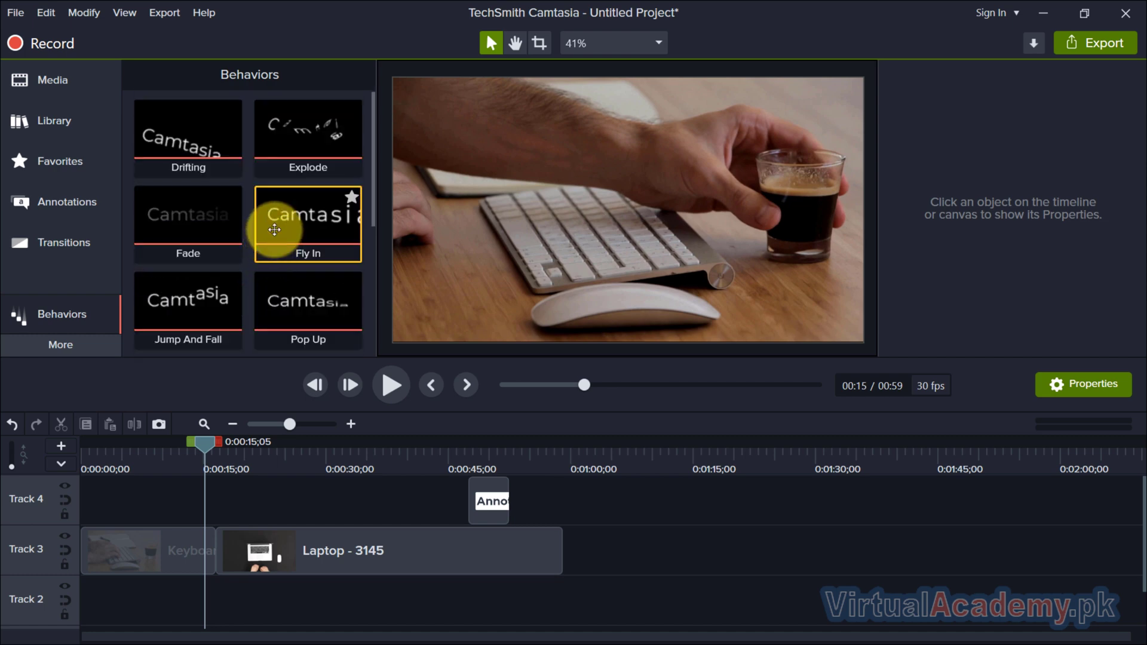
scroll(278, 192, "down", 4)
scroll(282, 187, "up", 4)
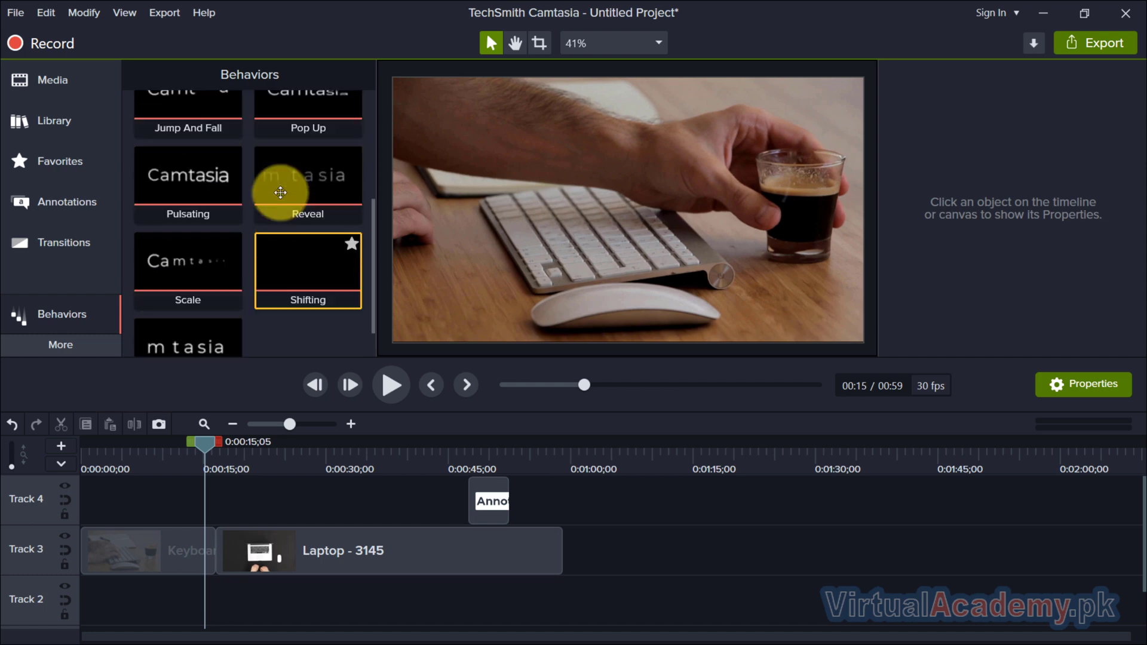
scroll(251, 239, "down", 4)
Step: Place the playhead at 0:00:10;28 and apply the Sliding behavior to the Laptop - 3145 clip on Track 3
left_click_drag(211, 284, 223, 531)
left_click_drag(207, 453, 170, 452)
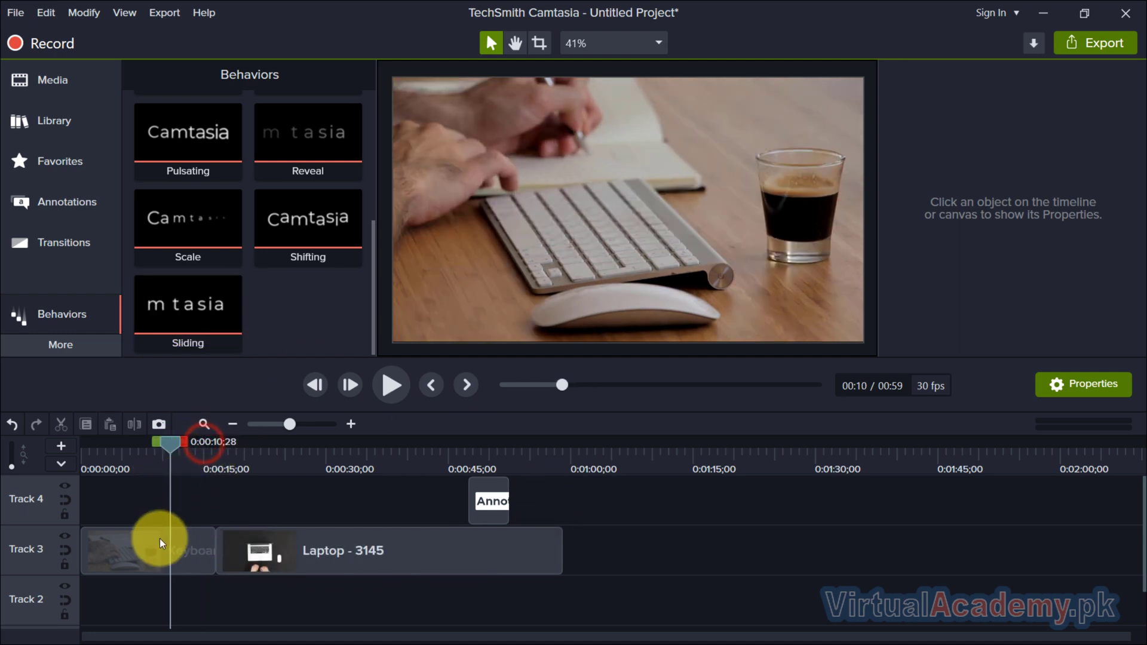
left_click_drag(161, 312, 222, 383)
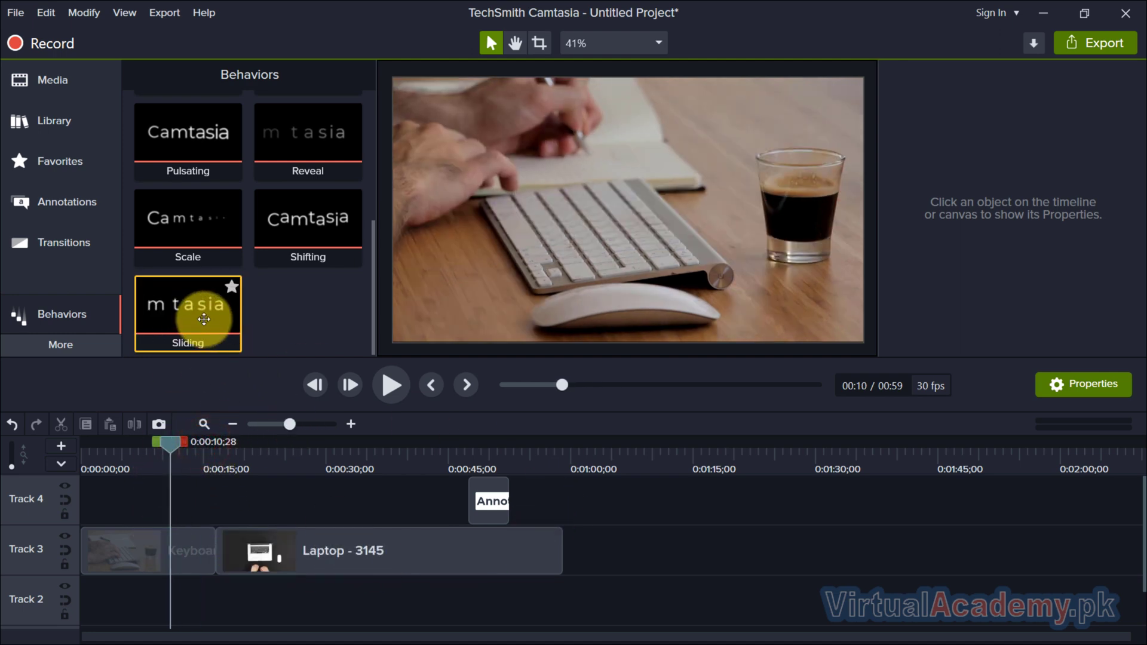
left_click_drag(203, 320, 322, 550)
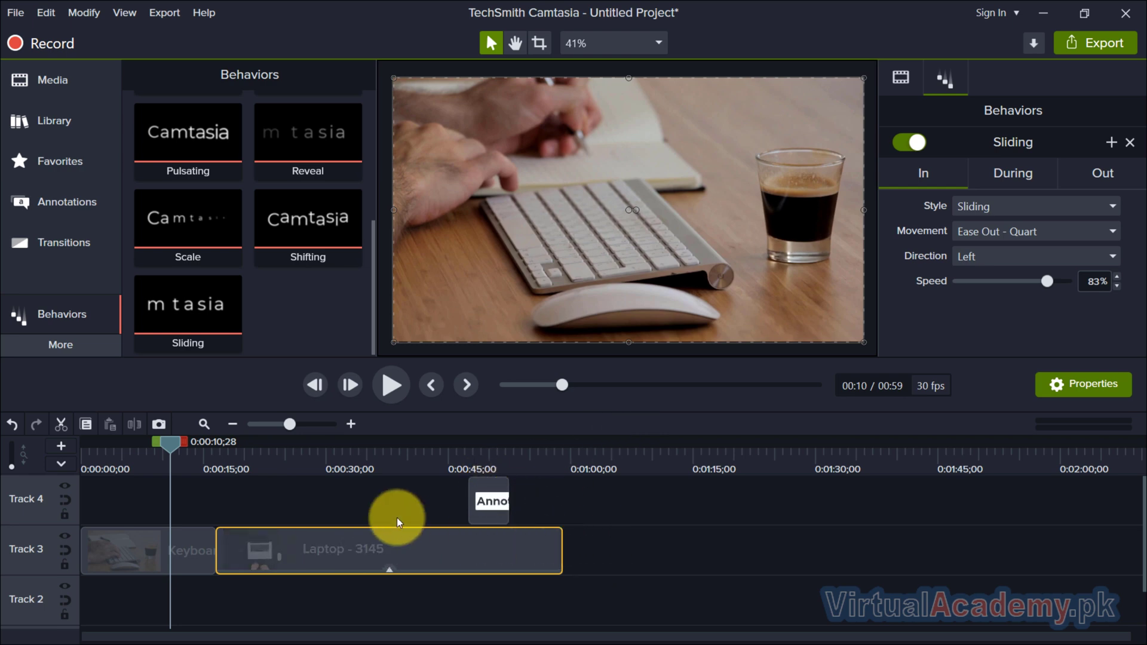
Step: Preview the Laptop - 3145 clip's Sliding behavior by playing across the cut from the Keyboard - 1046 clip
left_click(391, 390)
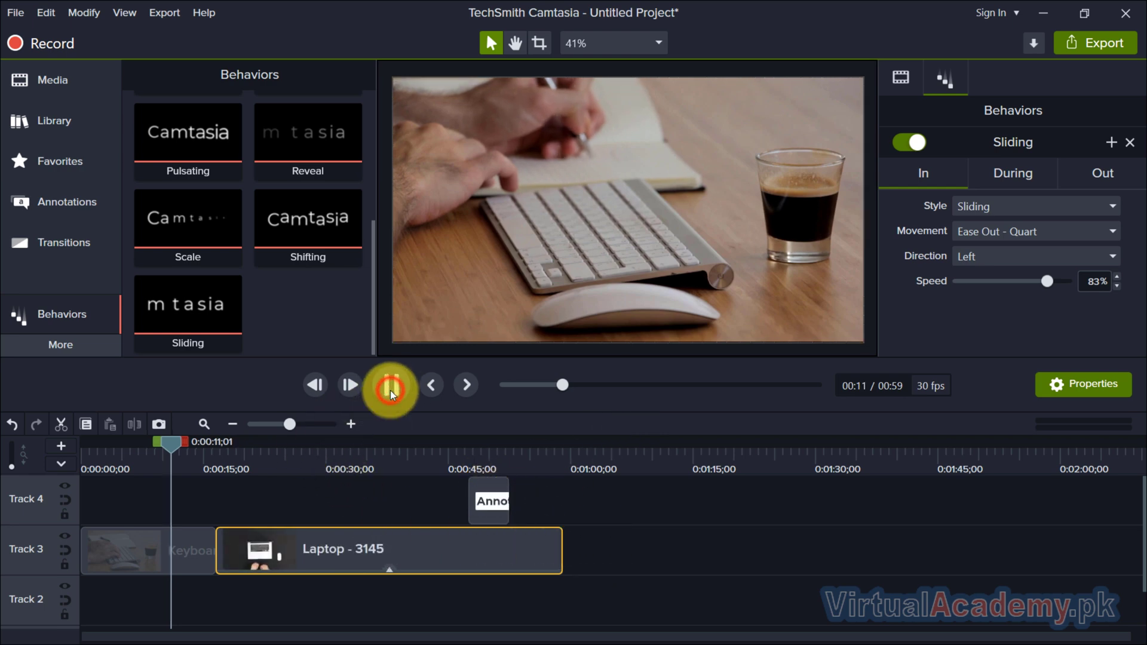
scroll(307, 472, "up", 3)
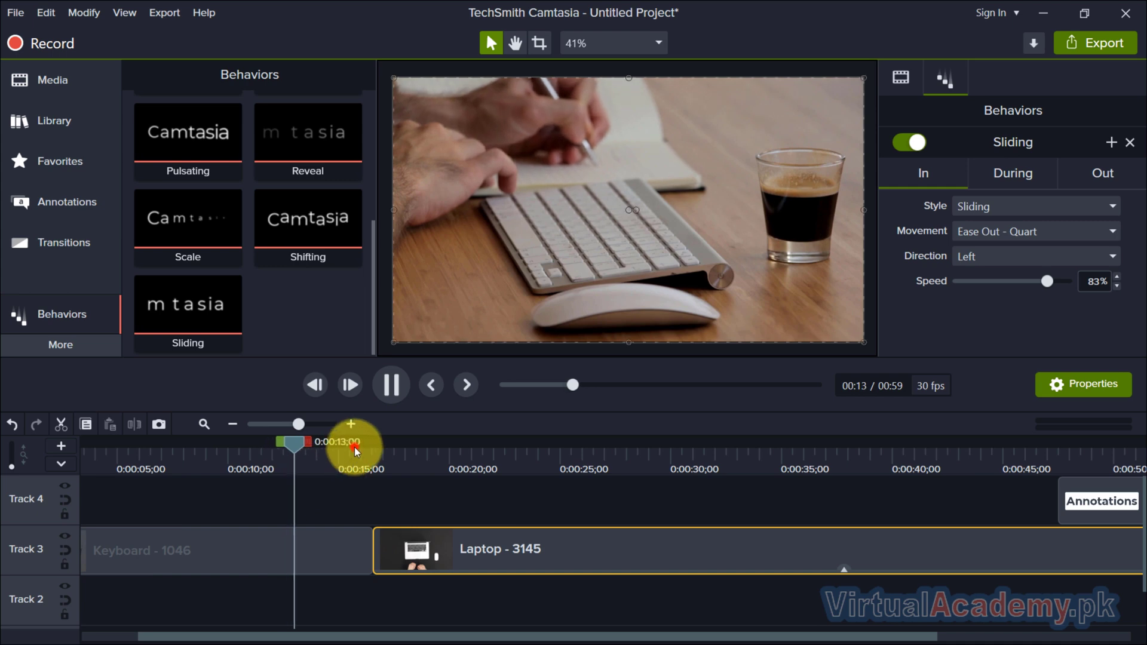
left_click(354, 451)
left_click(391, 387)
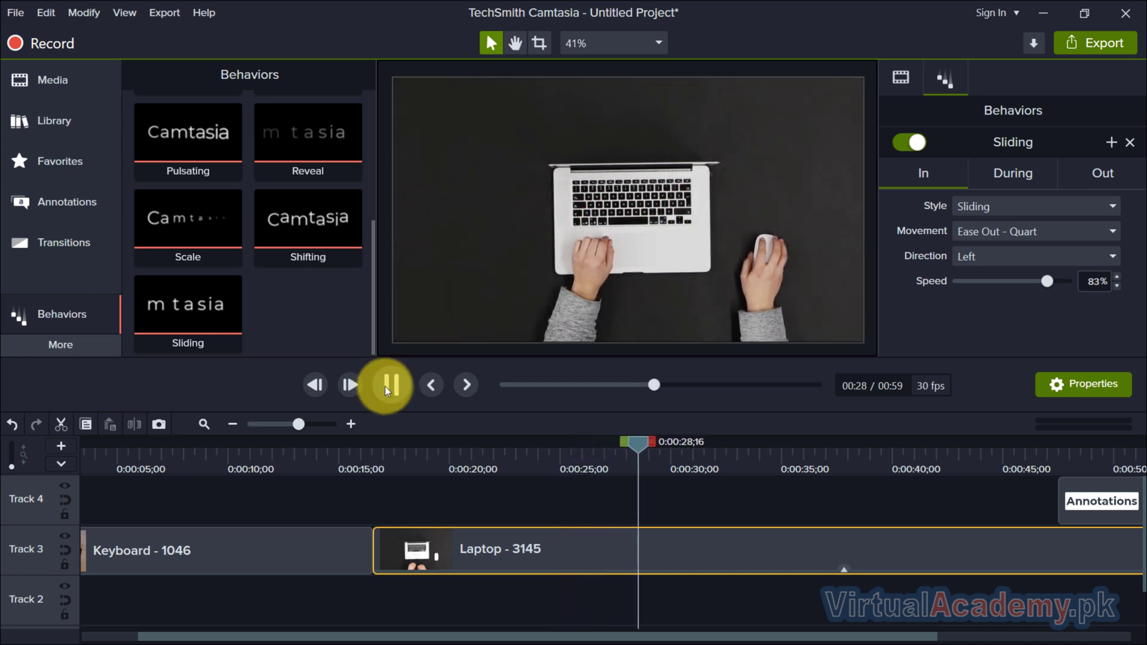
left_click(390, 385)
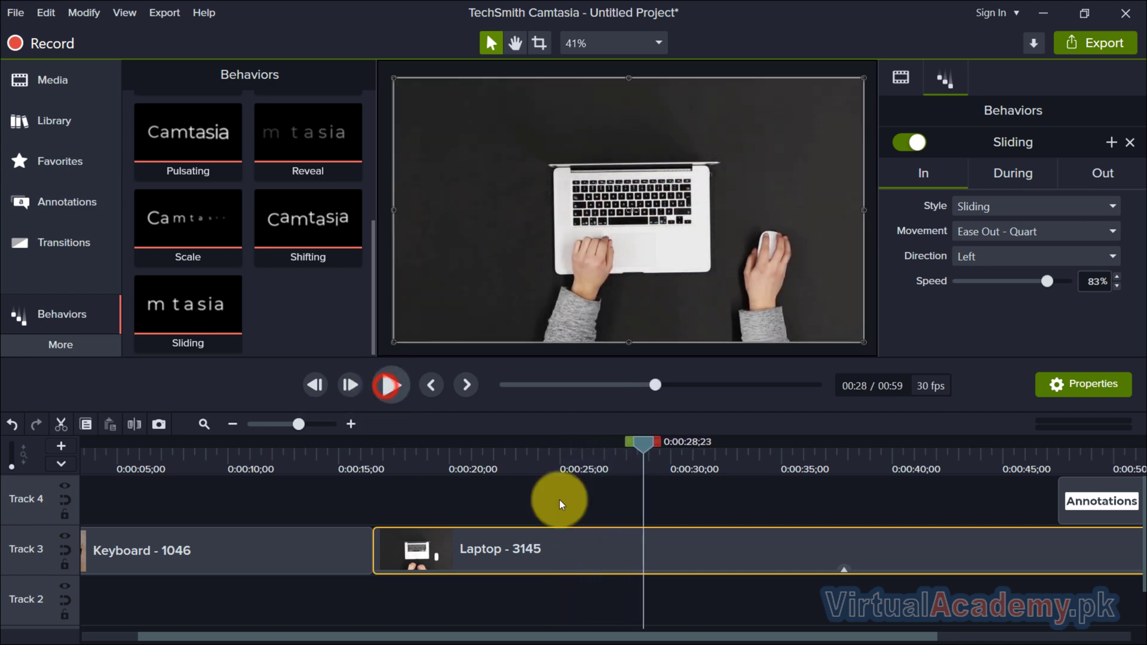
Step: Select the Sliding behavior attached to the Laptop - 3145 clip and set its In style to Fly In and its speed to 67%
left_click(845, 570)
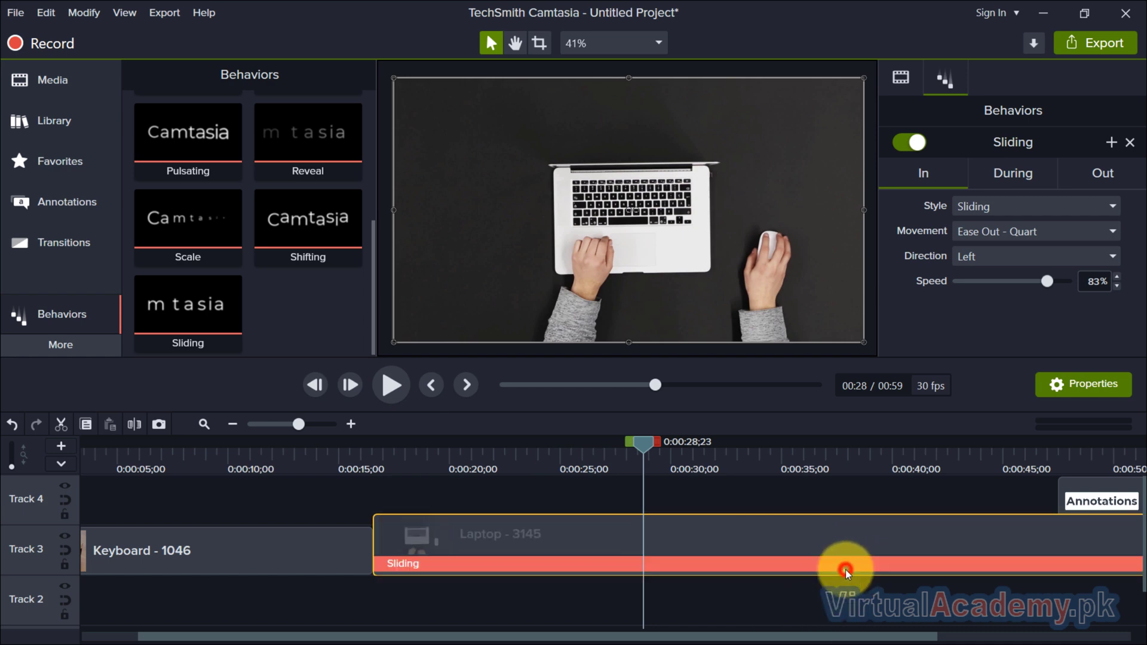
left_click(883, 562)
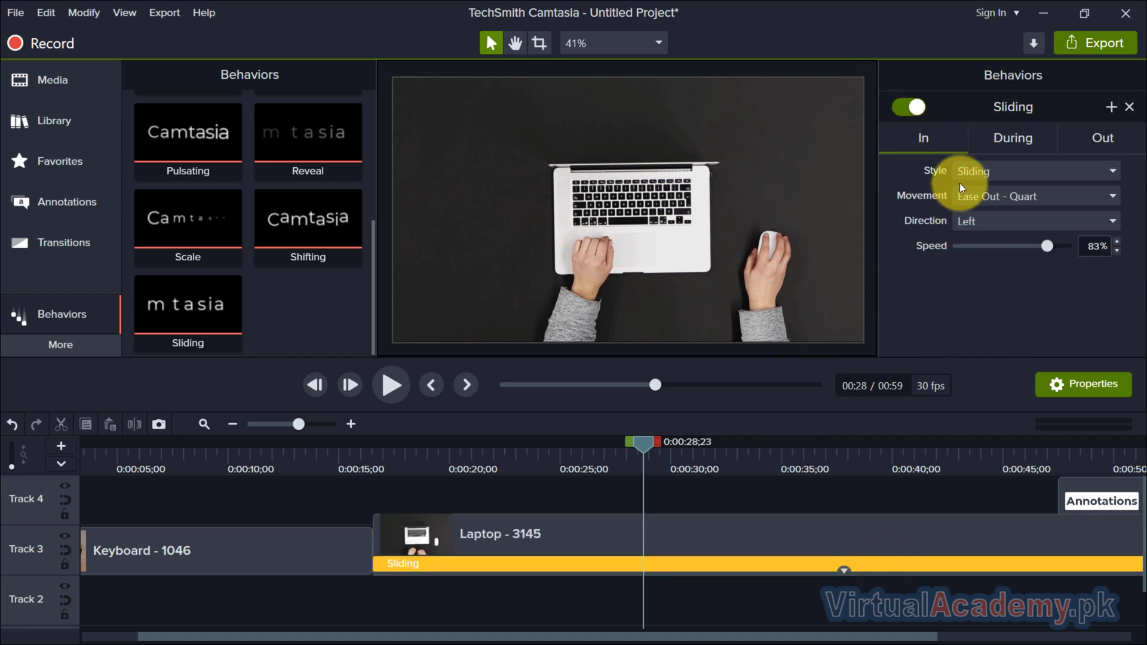
left_click(977, 171)
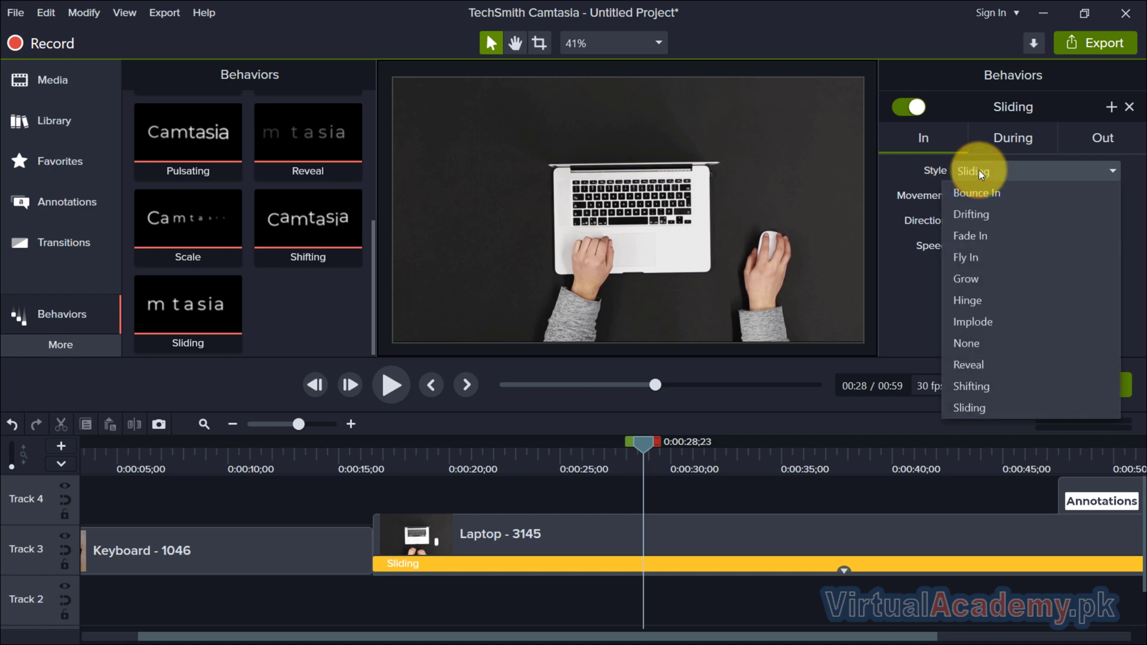
left_click(988, 256)
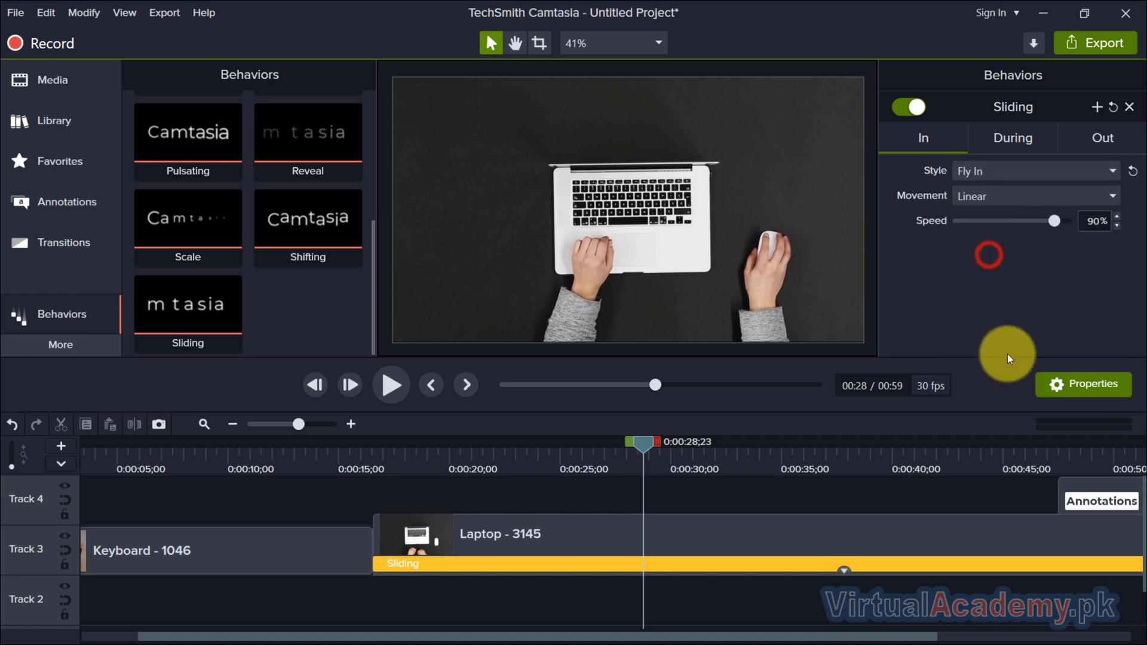
left_click(998, 198)
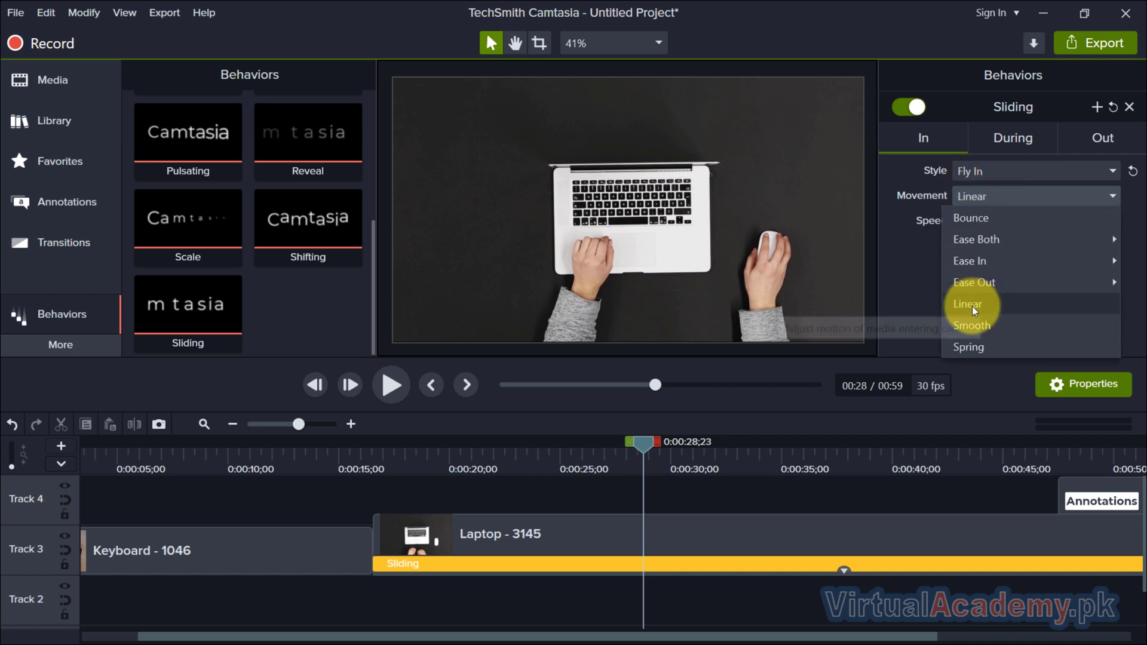
left_click(918, 267)
mouse_move(1050, 224)
left_mouse_down()
mouse_move(1015, 224)
mouse_move(1028, 221)
left_mouse_up()
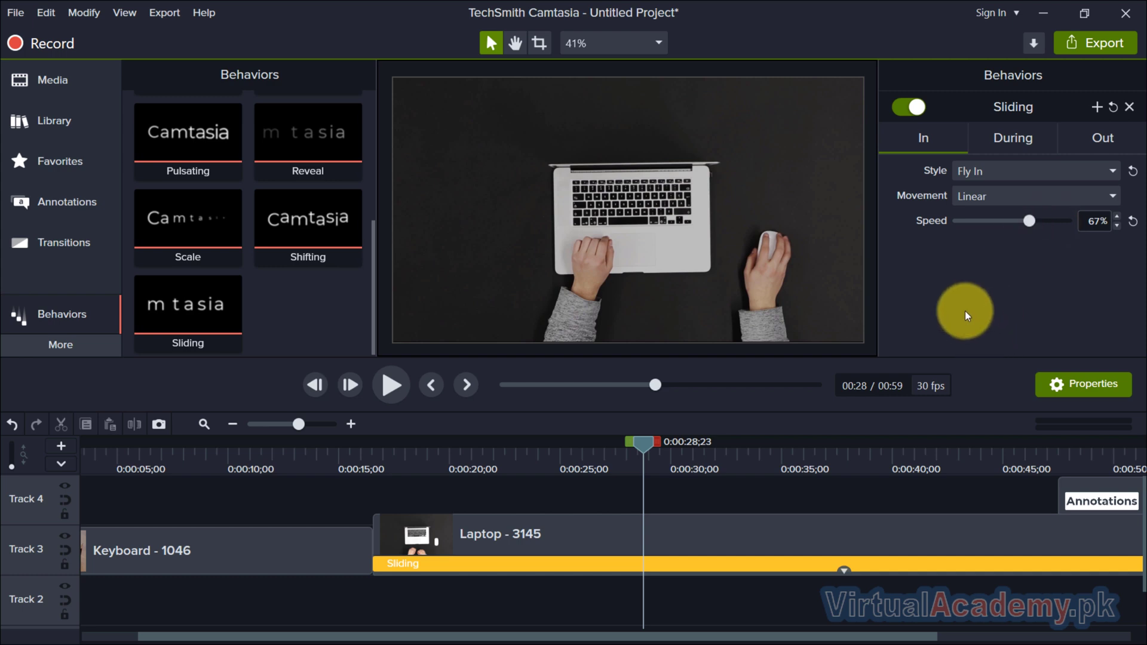
Step: Try the Grow, Hinge, None and Reveal styles for the In phase of the Laptop - 3145 clip's Sliding behavior
left_click(985, 174)
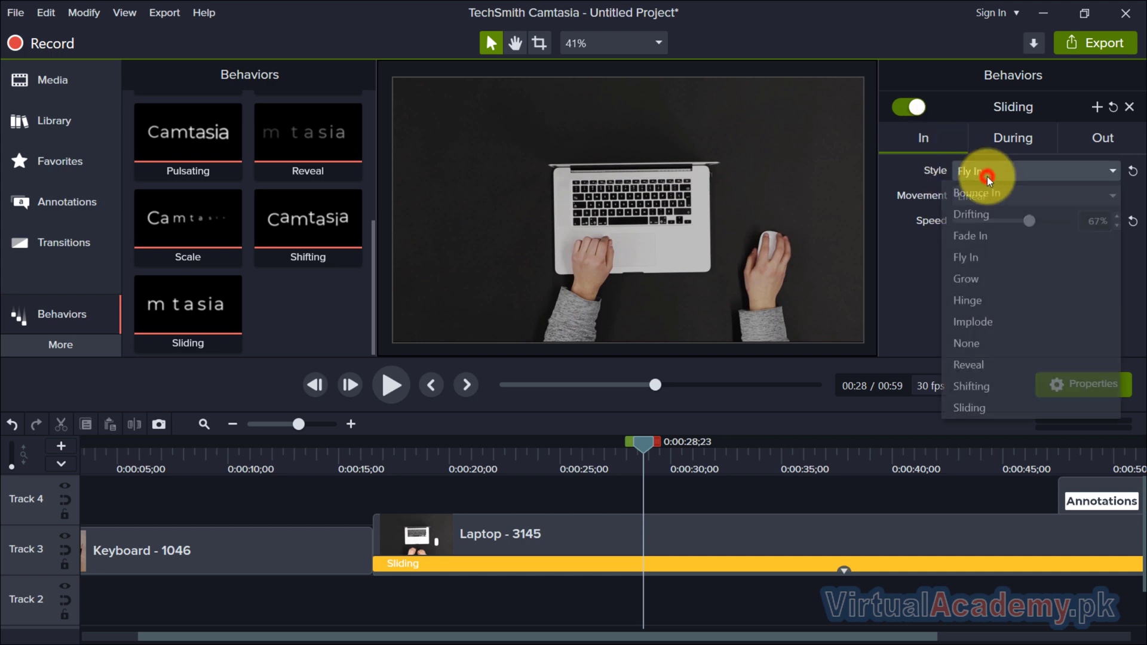
left_click(987, 278)
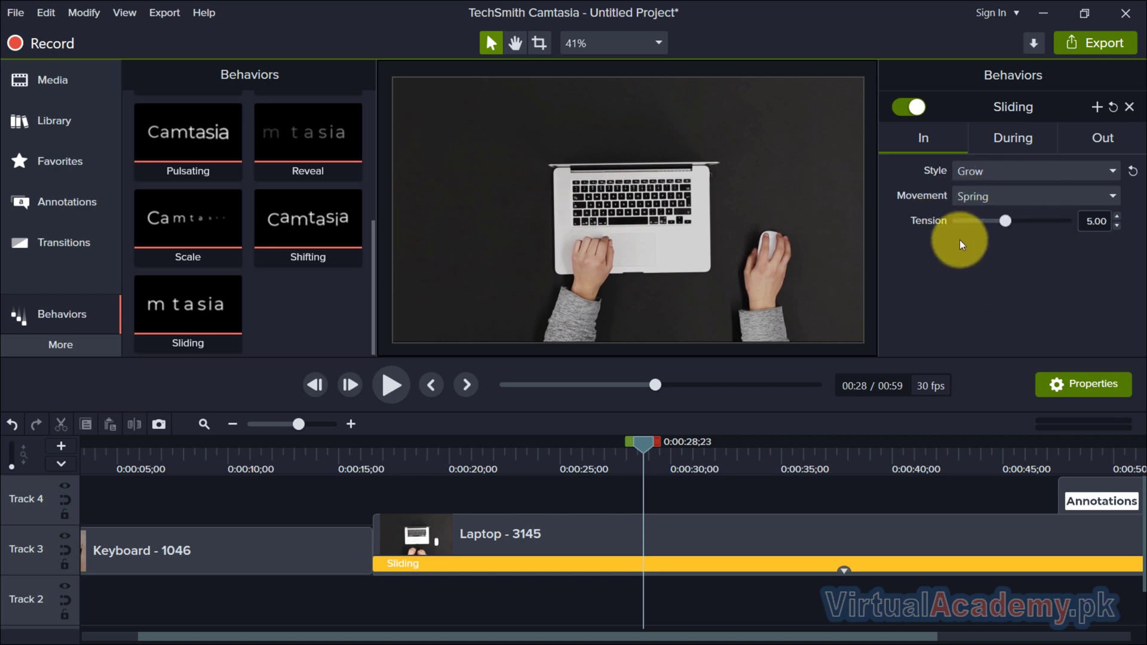
left_click(998, 173)
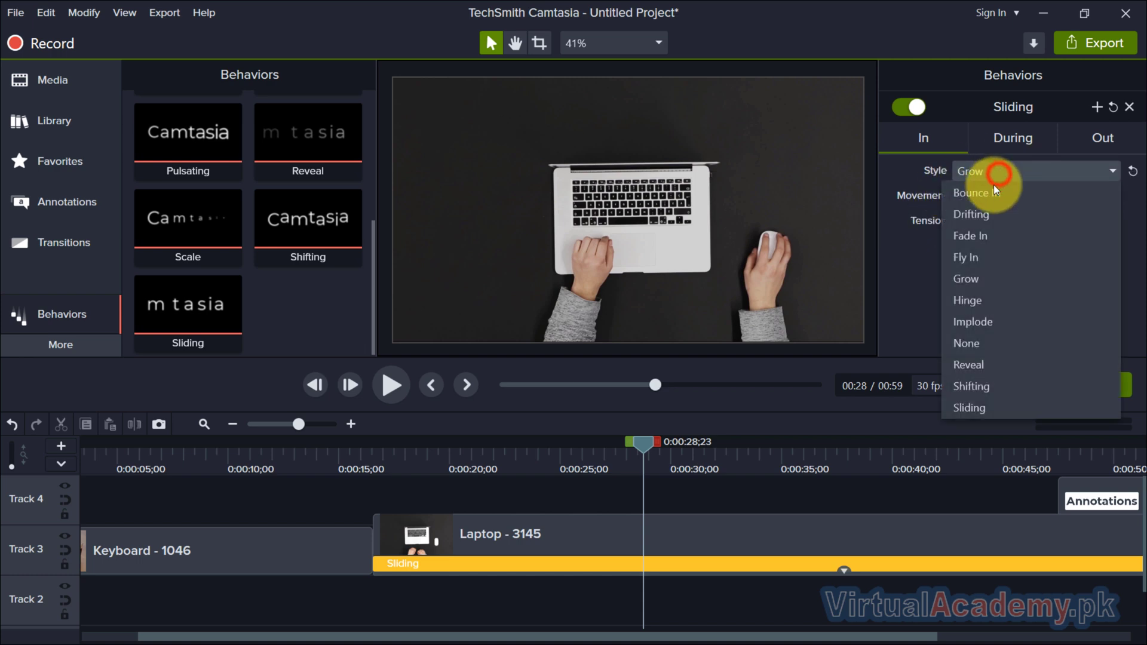
left_click(989, 300)
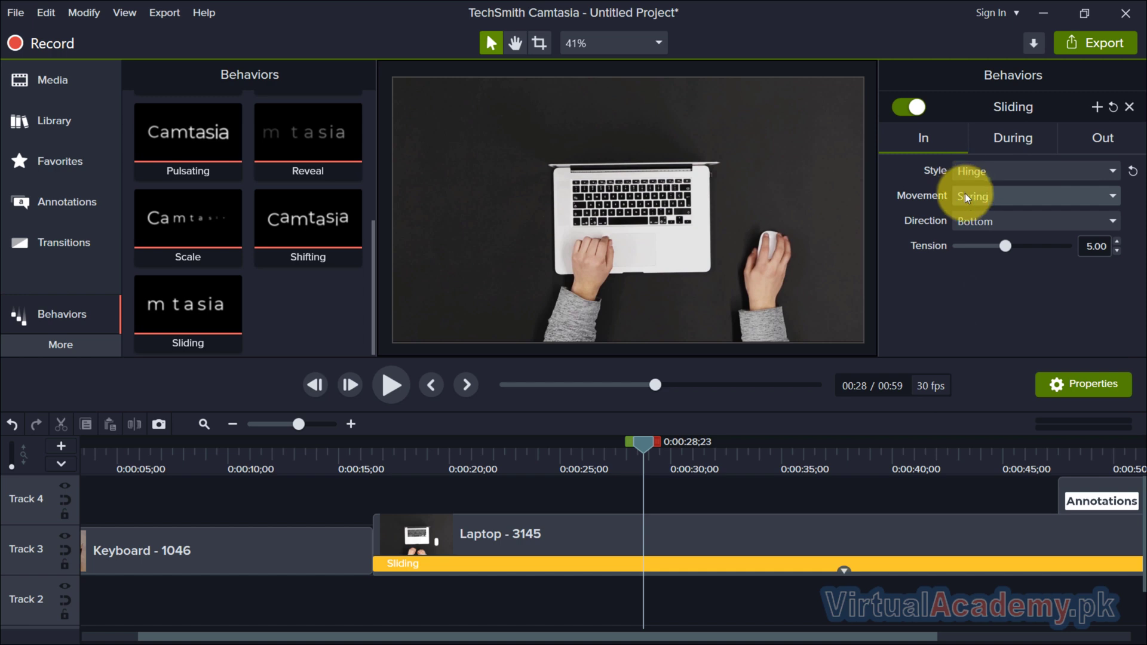
left_click(974, 173)
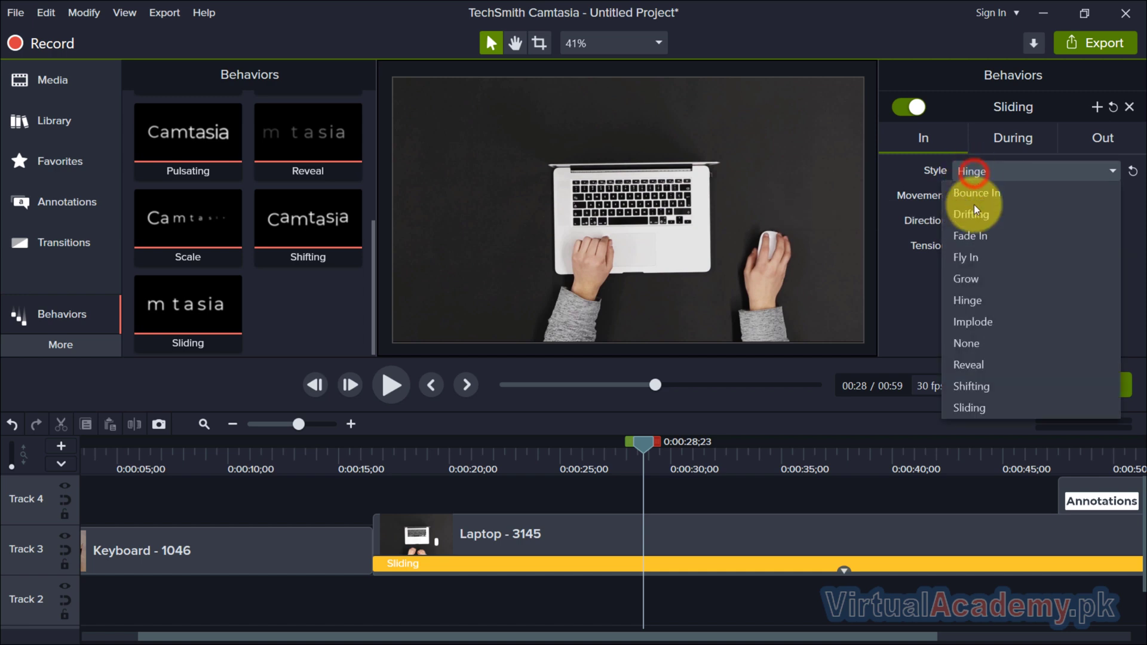
left_click(985, 340)
left_click(986, 173)
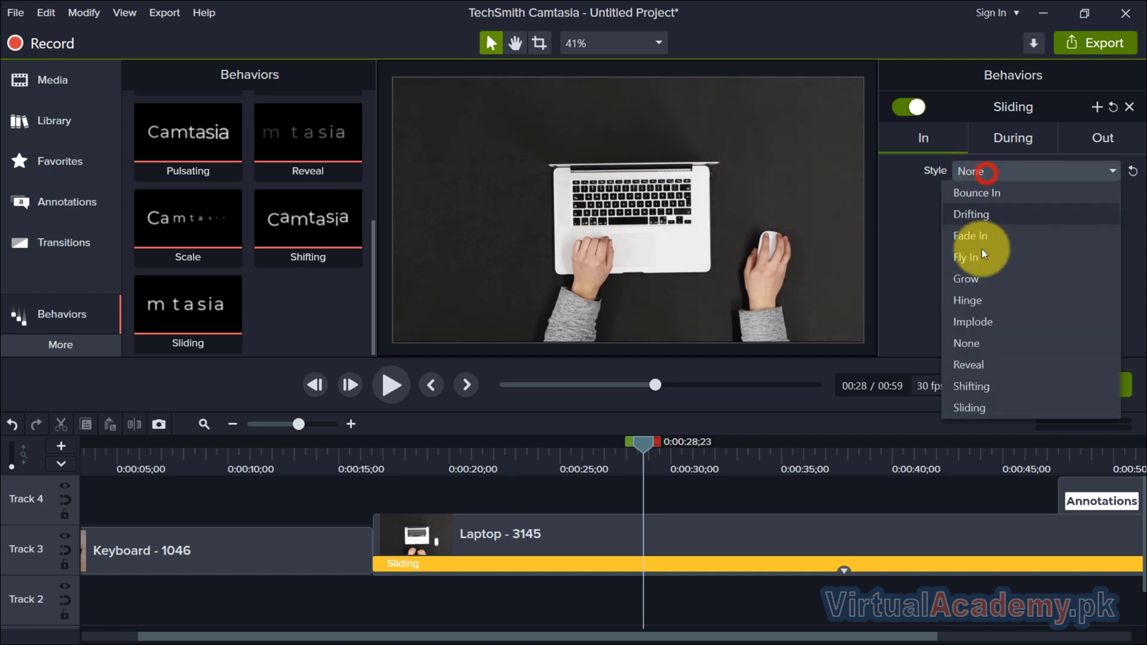
left_click(988, 364)
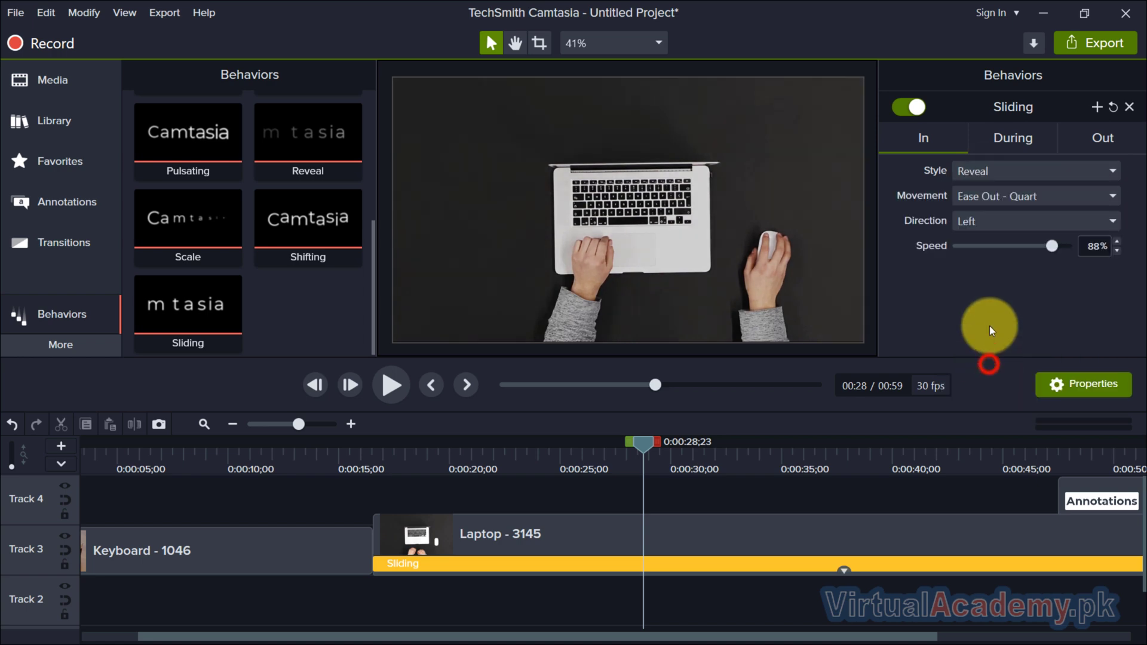
Step: Set the Sliding behavior's In style to Fly In and its During style to None
left_click(966, 178)
left_click(968, 258)
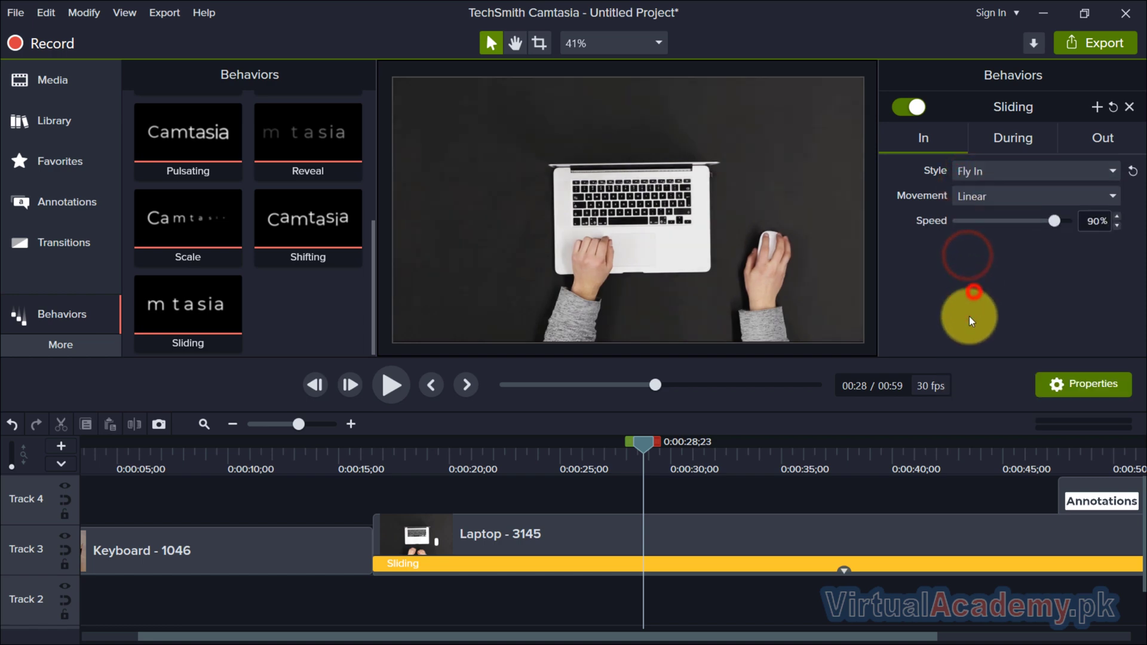
left_click(1018, 140)
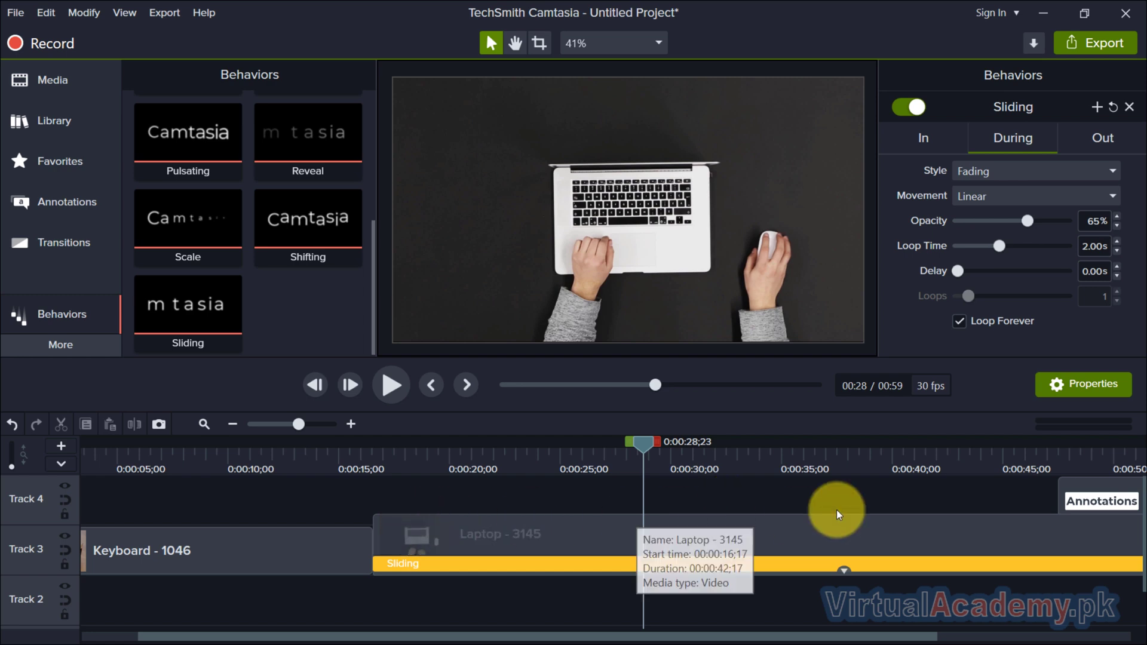
left_click(1012, 174)
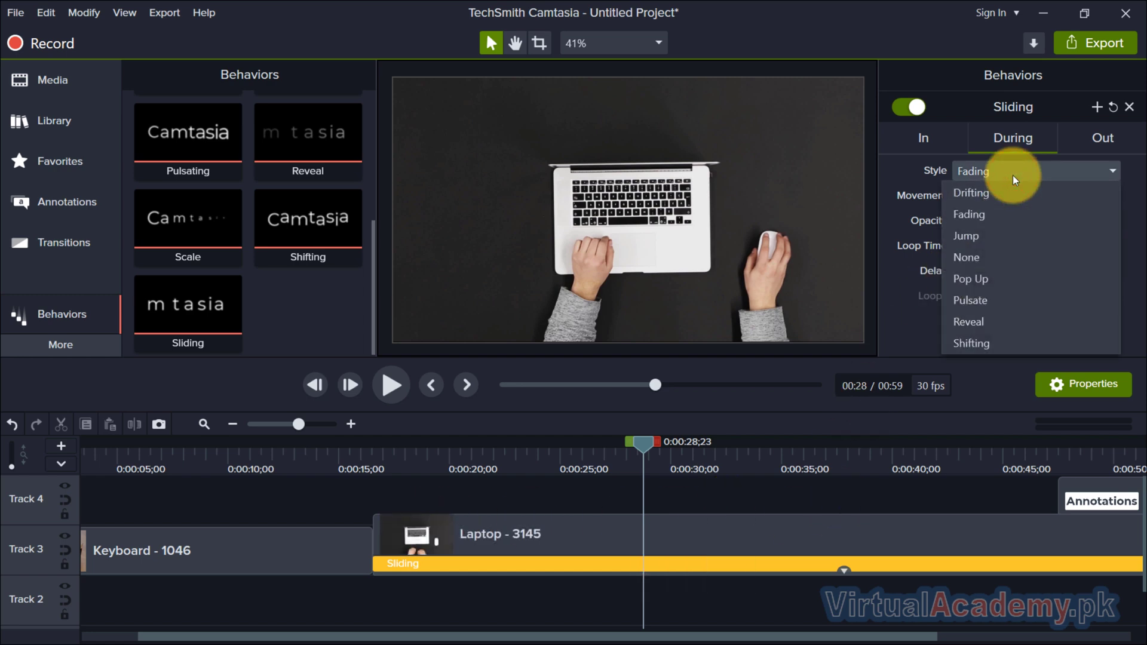
left_click(894, 331)
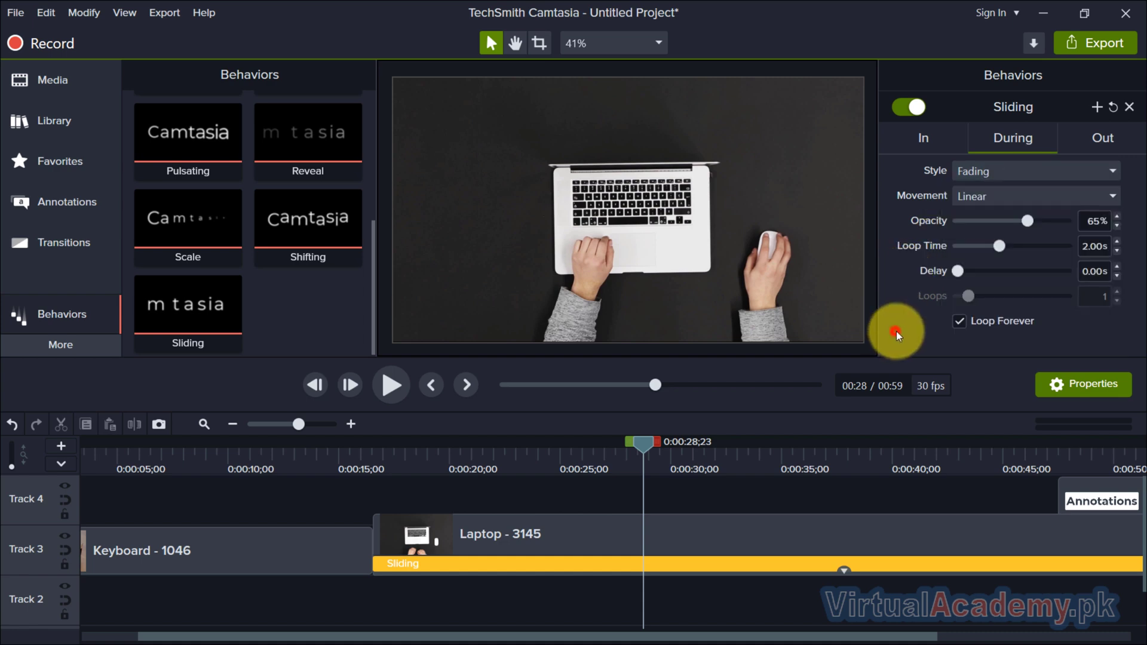
left_click(1005, 174)
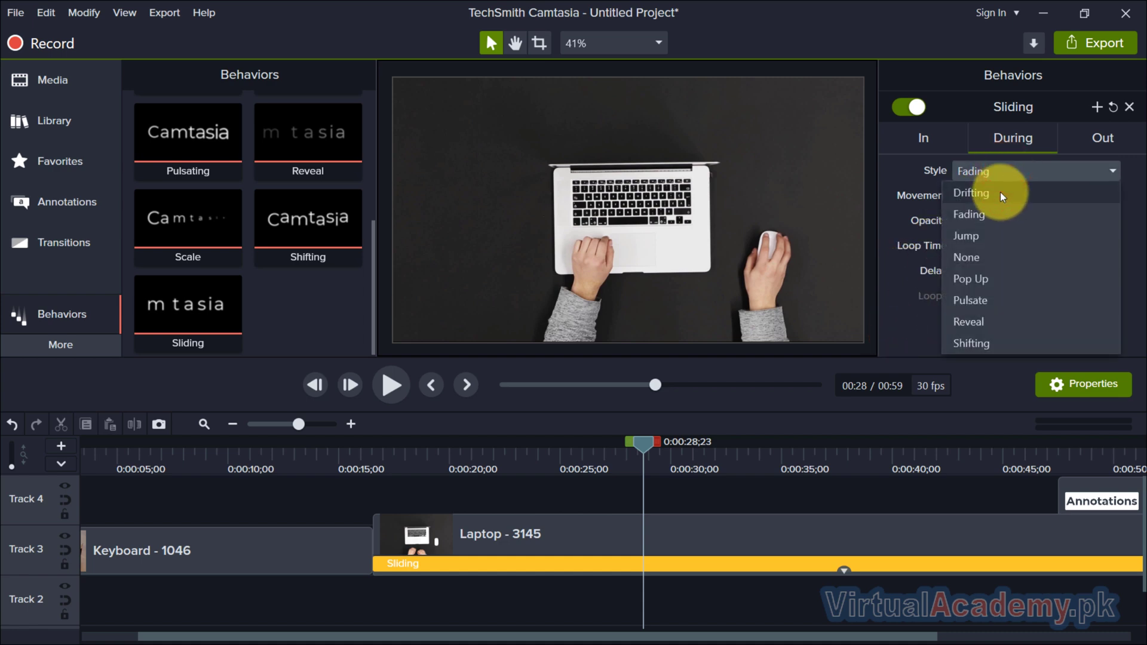
left_click(988, 258)
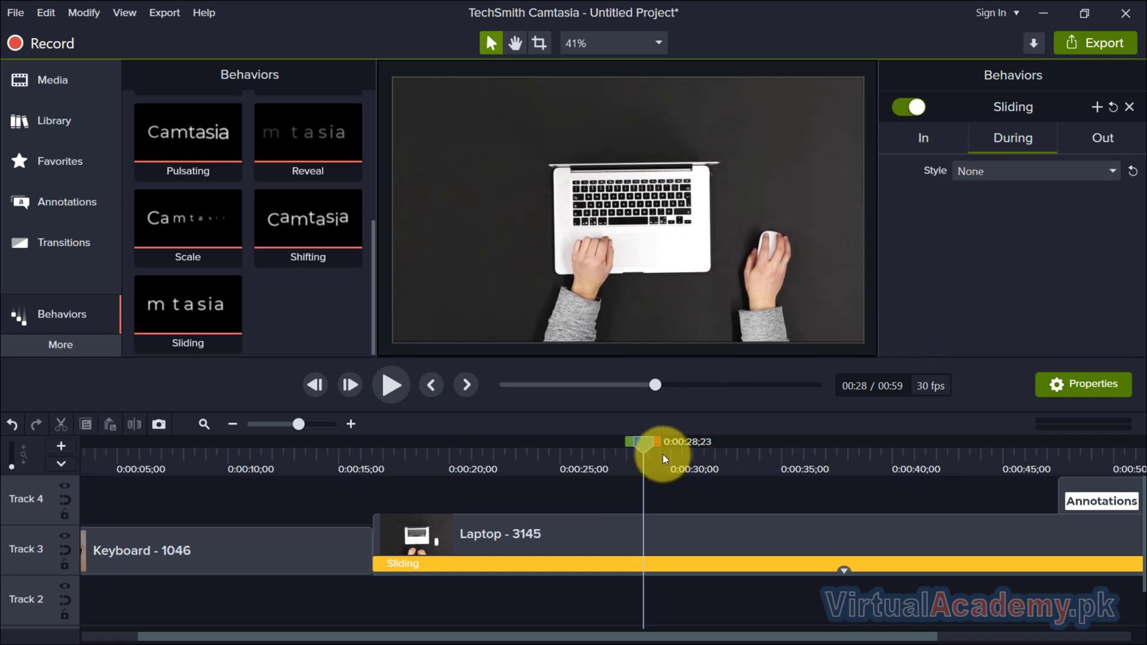
Step: Preview the Laptop - 3145 clip's behavior by playing from 0:00:16;14, just before the clip starts
left_click_drag(644, 443, 371, 460)
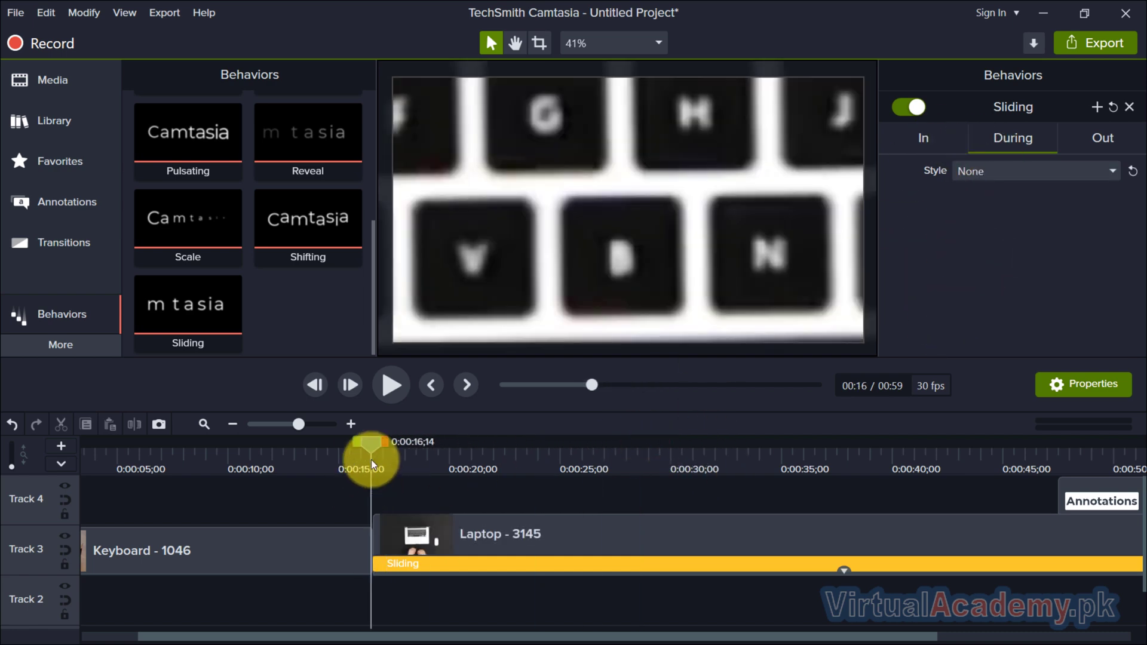
left_click(402, 396)
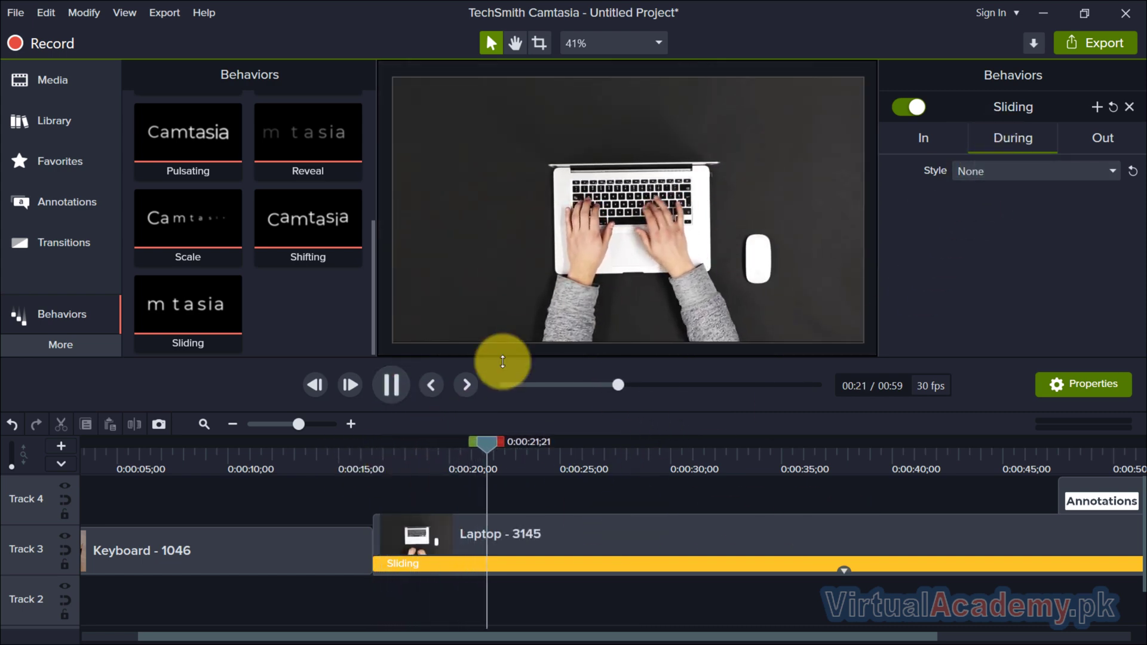
left_click(391, 385)
Step: Set the During style to Fading with 17% opacity, 1.94s loop time and 2 loops, then re-enable Loop Forever
left_click(1008, 172)
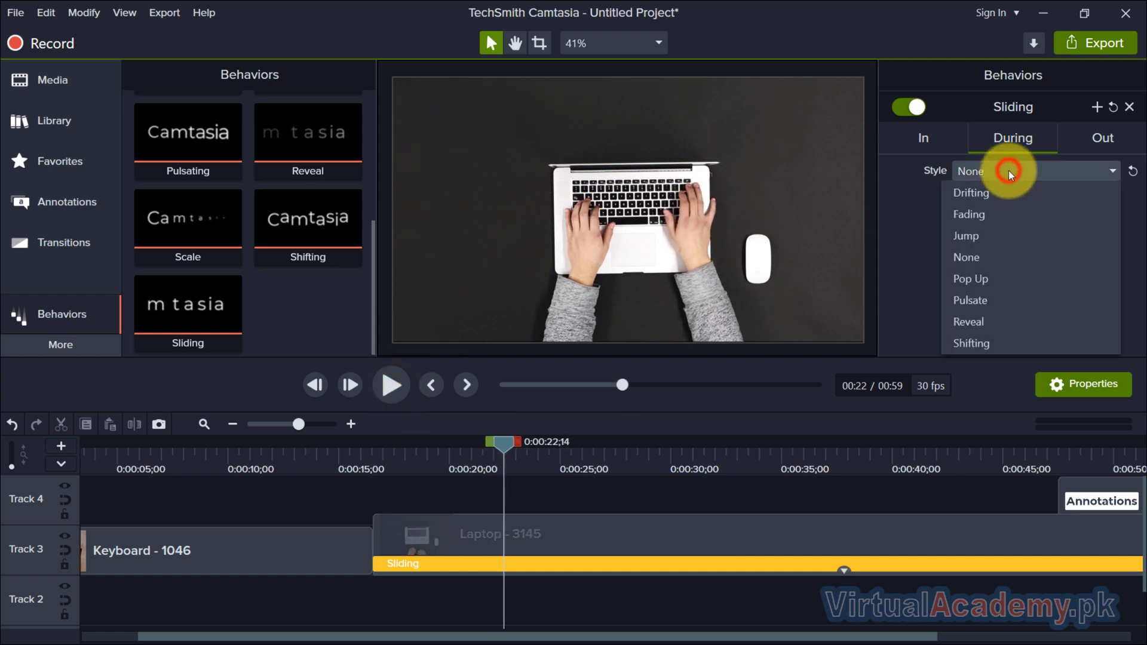
left_click(994, 214)
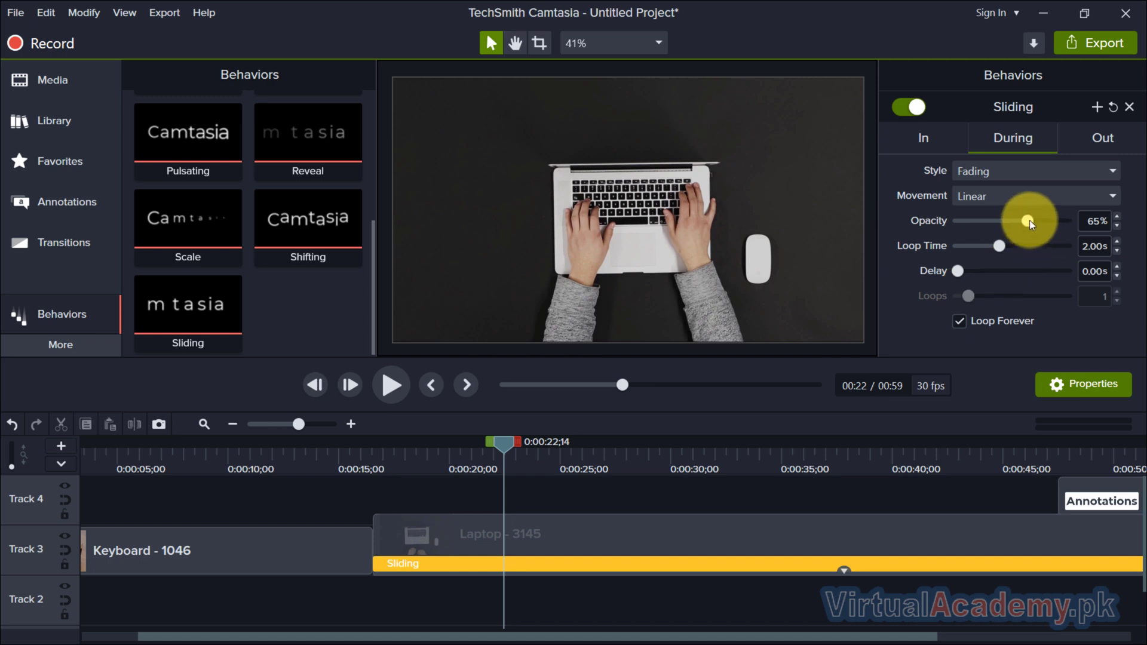
left_click_drag(1030, 220, 994, 246)
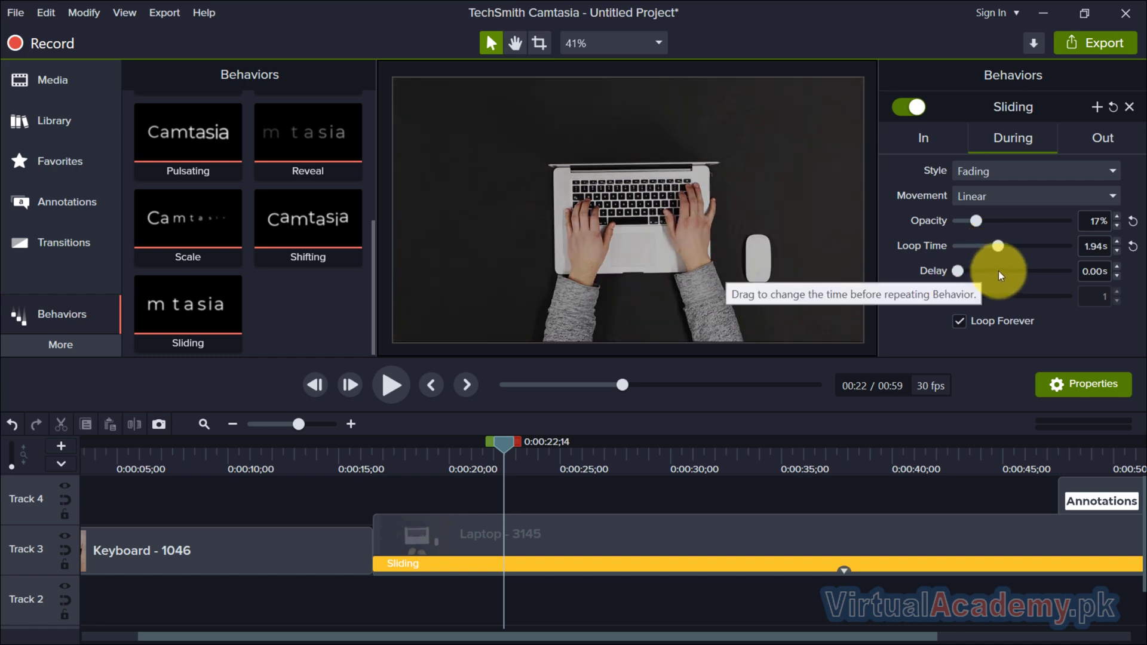
left_click(959, 321)
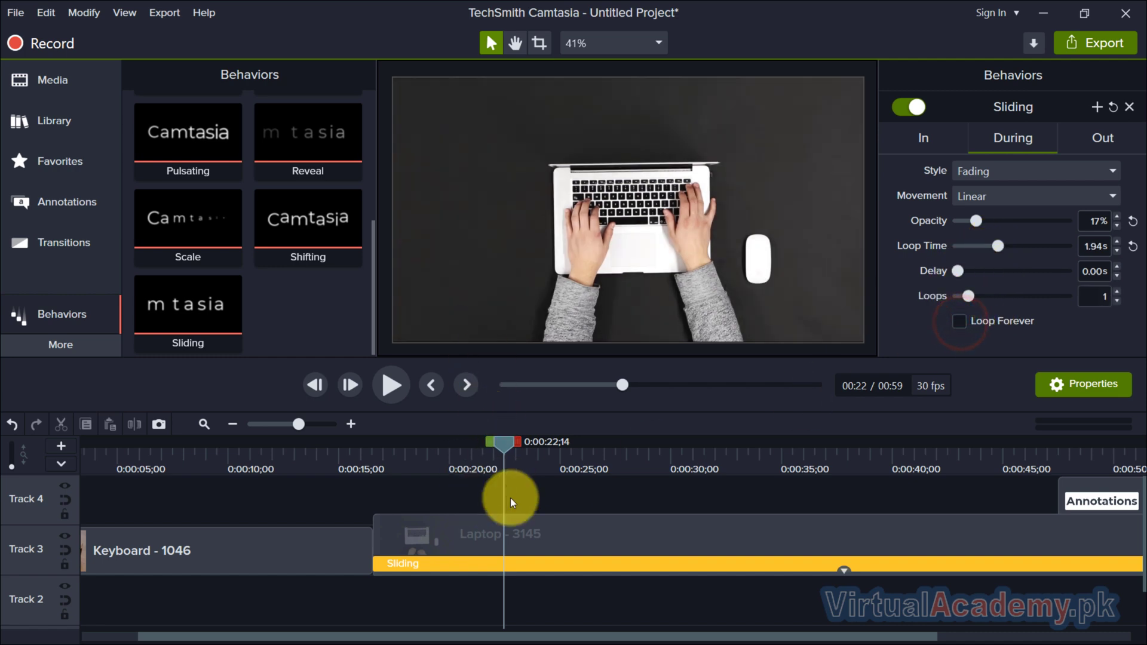
left_click_drag(969, 296, 977, 298)
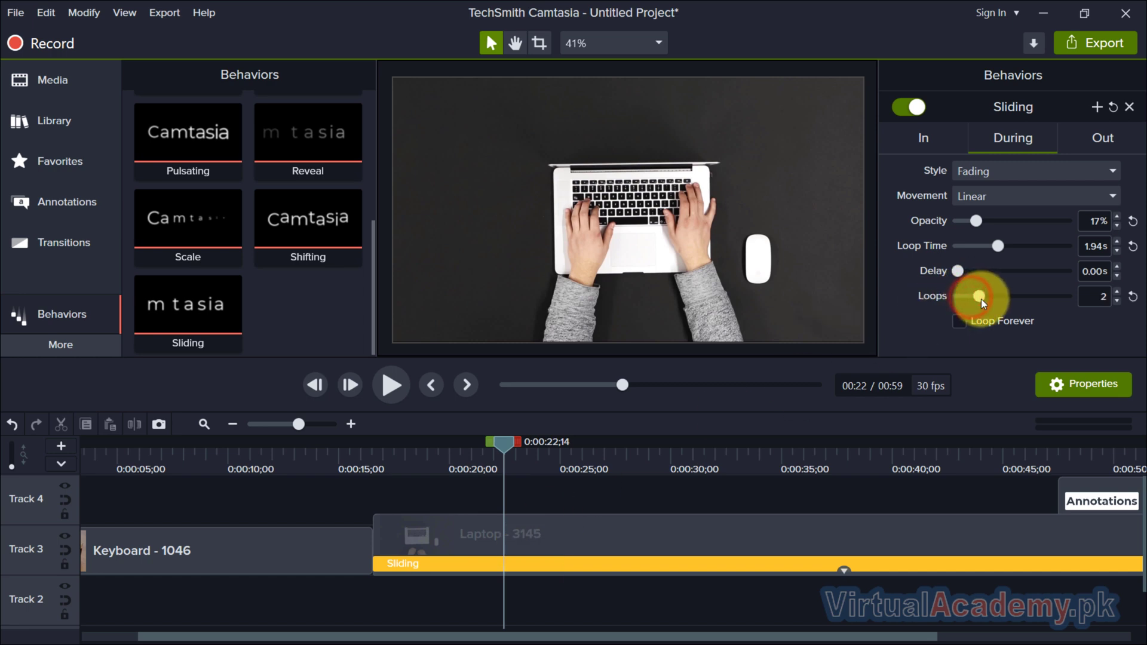
left_click(960, 322)
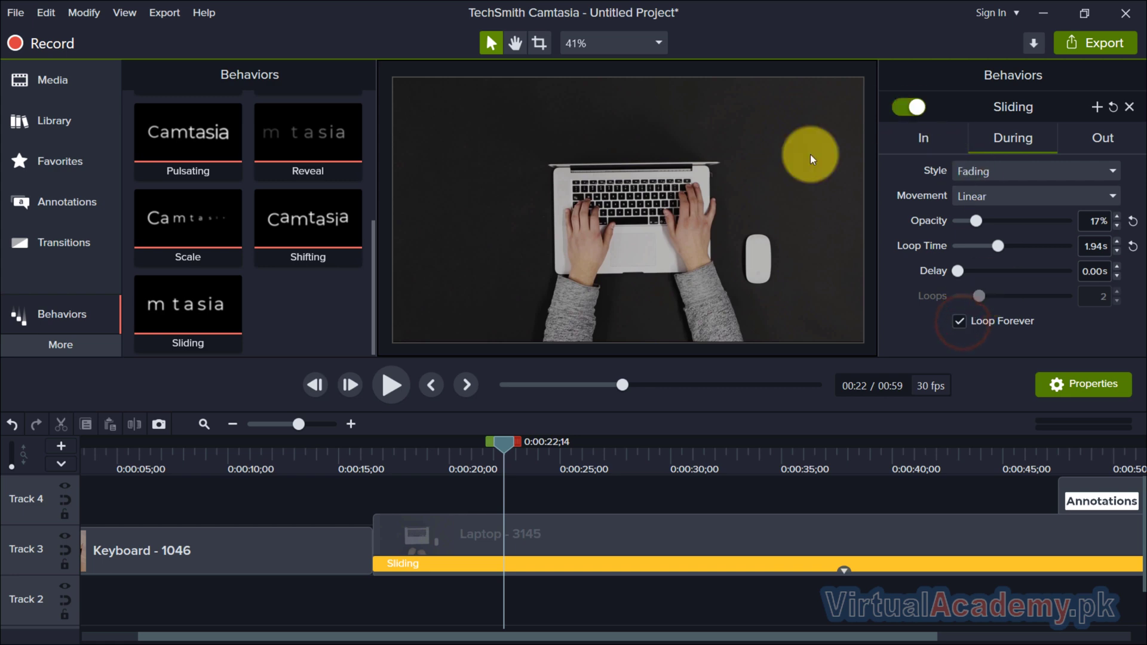
Step: Preview the looping Fading effect by playing from the cut between the Keyboard - 1046 and Laptop - 3145 clips
scroll(820, 498, "down", 4)
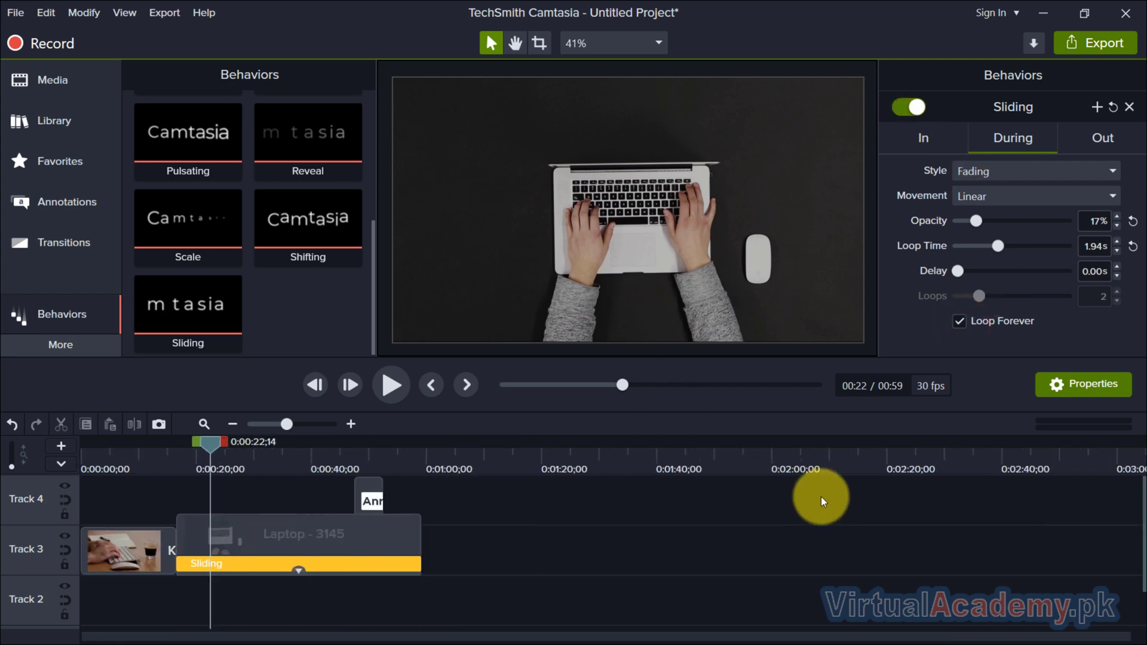
scroll(821, 498, "up", 3)
left_click_drag(449, 446, 340, 449)
left_click(393, 388)
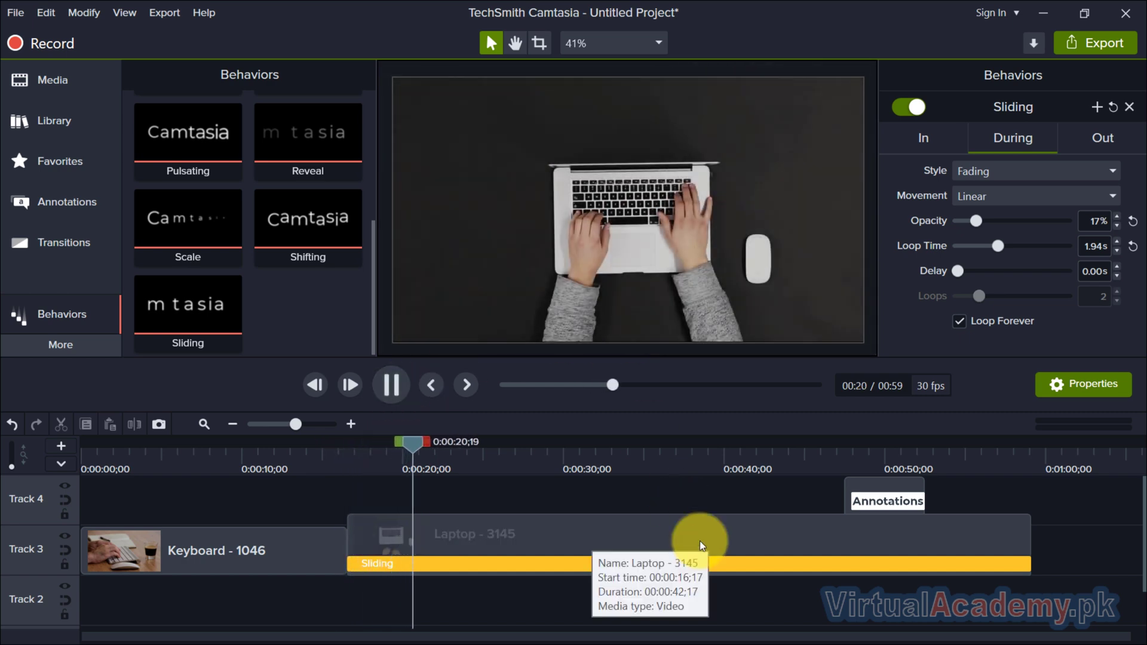
left_click(392, 383)
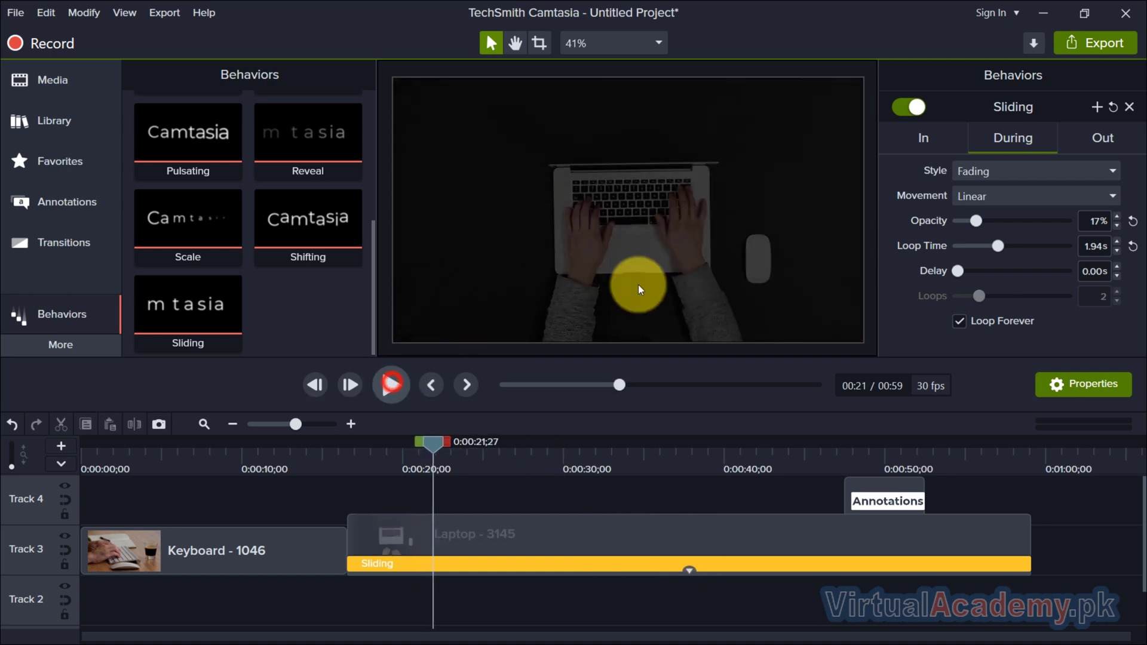
Step: Set the Sliding behavior's During style to Jump and preview it from the start of the Laptop - 3145 clip
left_click(985, 173)
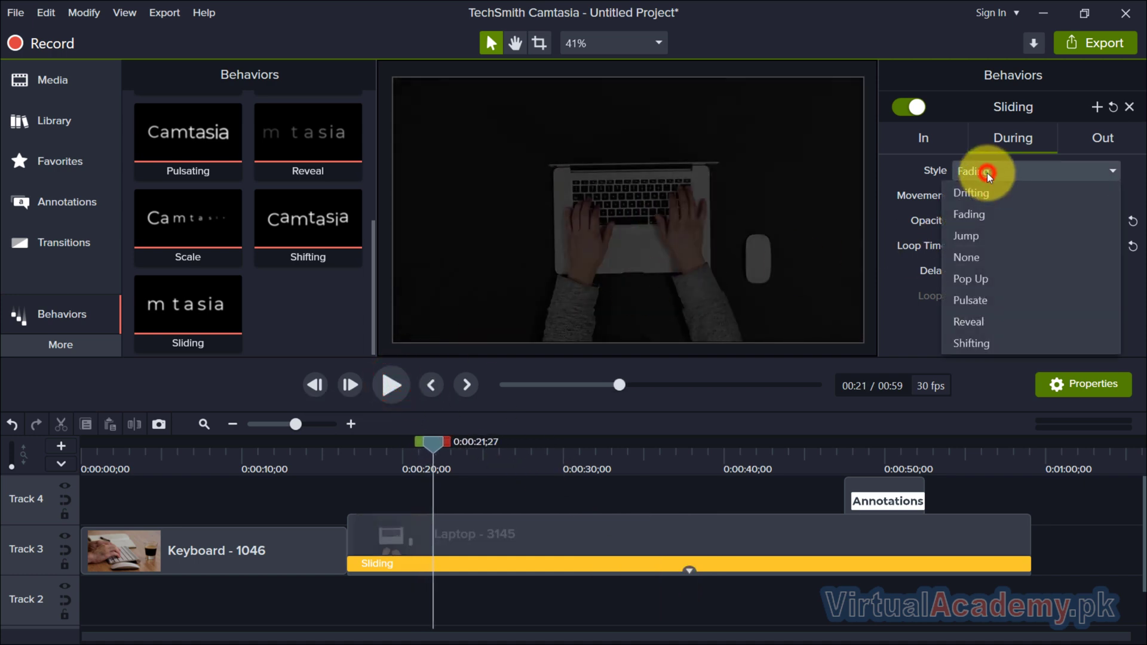
left_click(976, 238)
left_click(375, 457)
left_click_drag(375, 458, 343, 460)
left_click(399, 387)
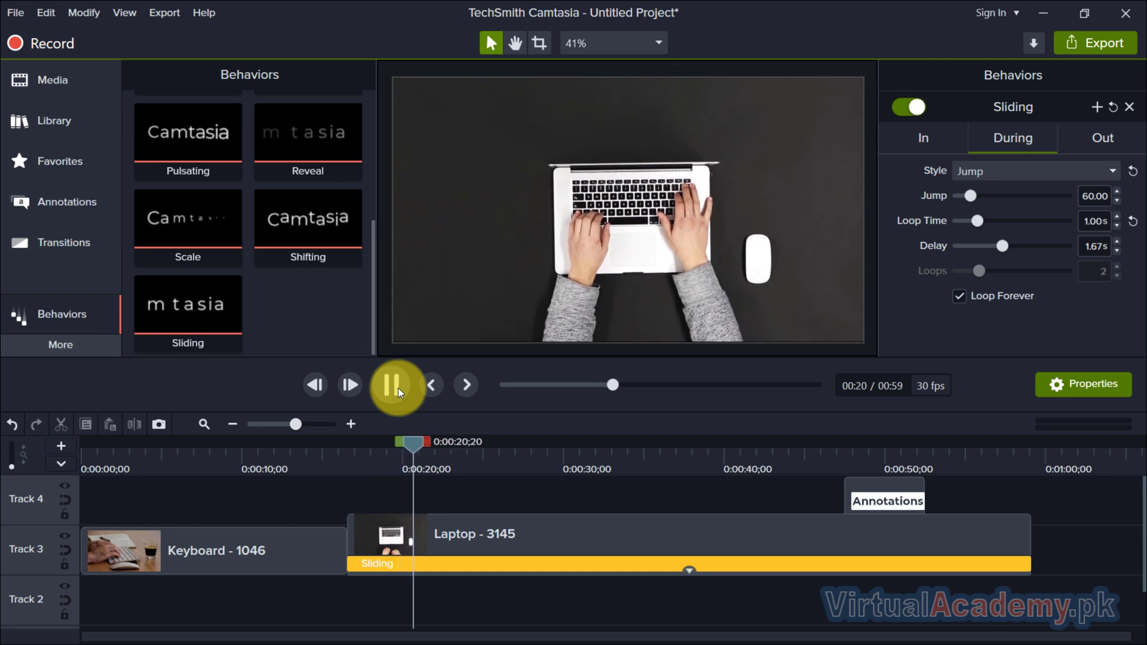
left_click(398, 388)
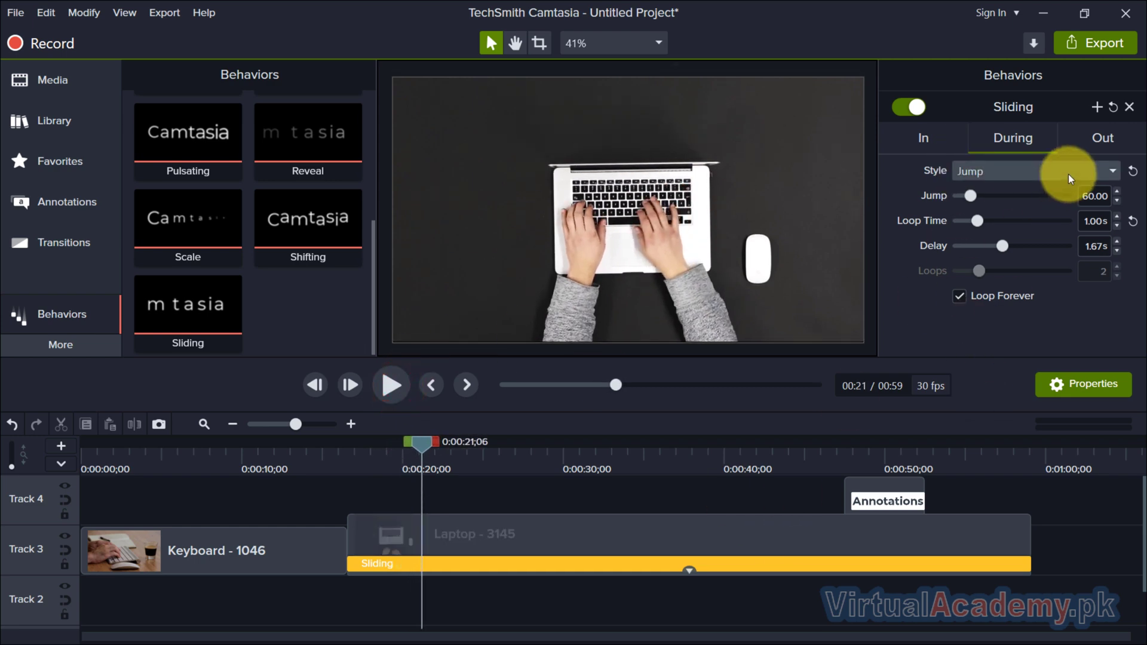
Step: Examine the Sliding behavior's available Out styles and preview the Laptop - 3145 clip's ending from 0:00:57;25
left_click(1102, 138)
left_click(1015, 175)
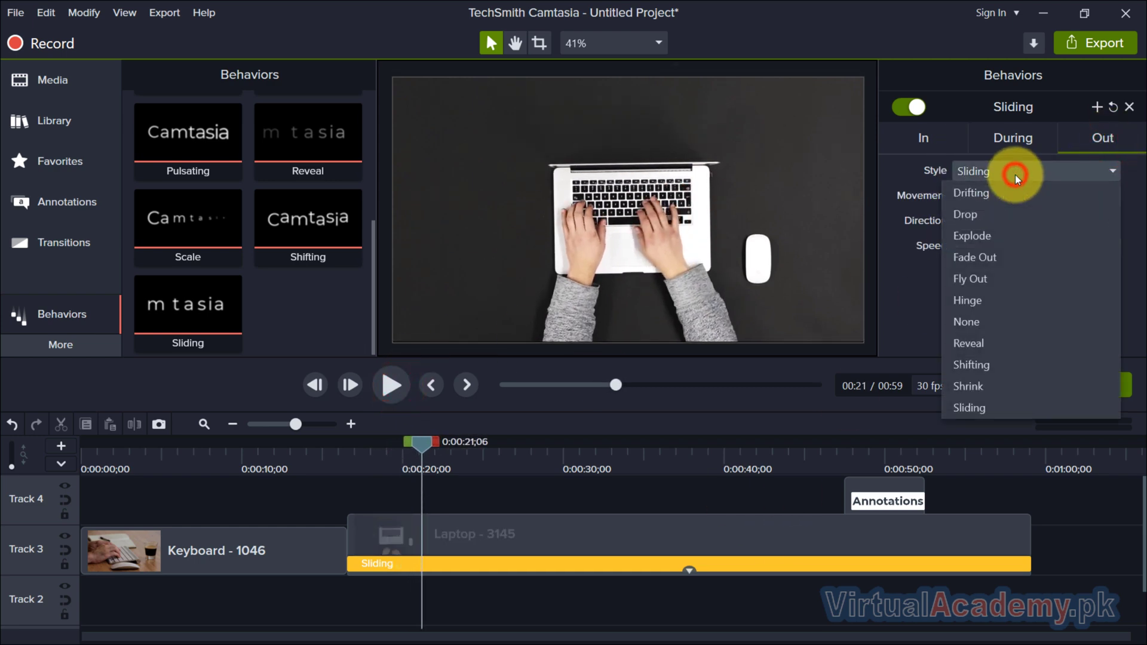
left_click(1015, 174)
left_click(1009, 218)
left_click(1009, 218)
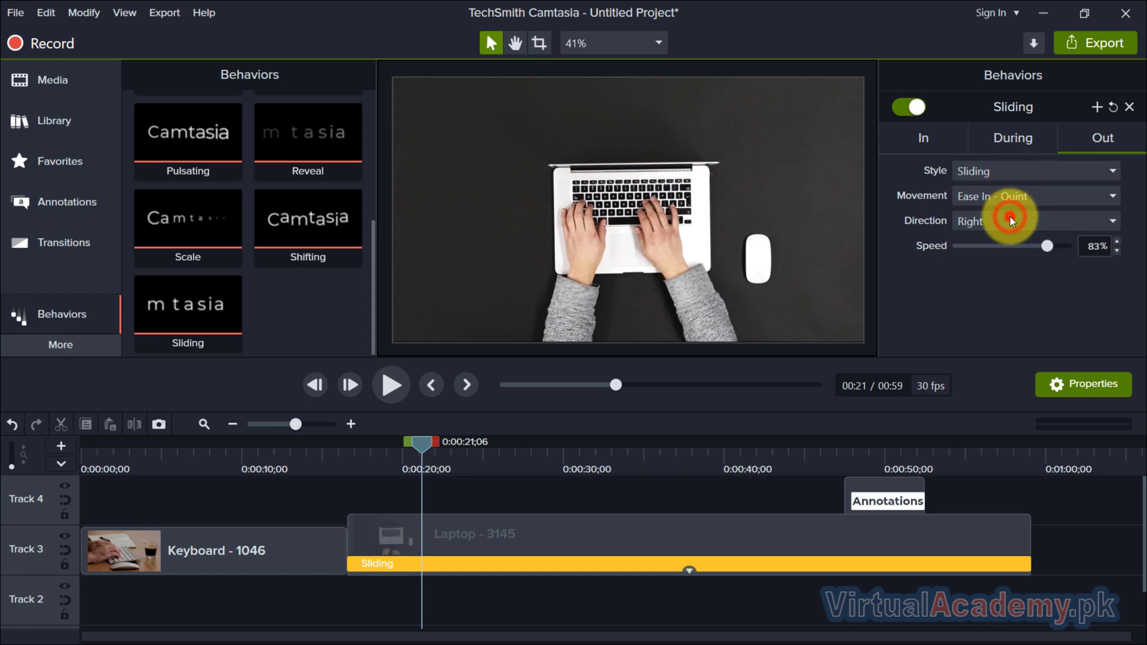
left_click(1010, 443)
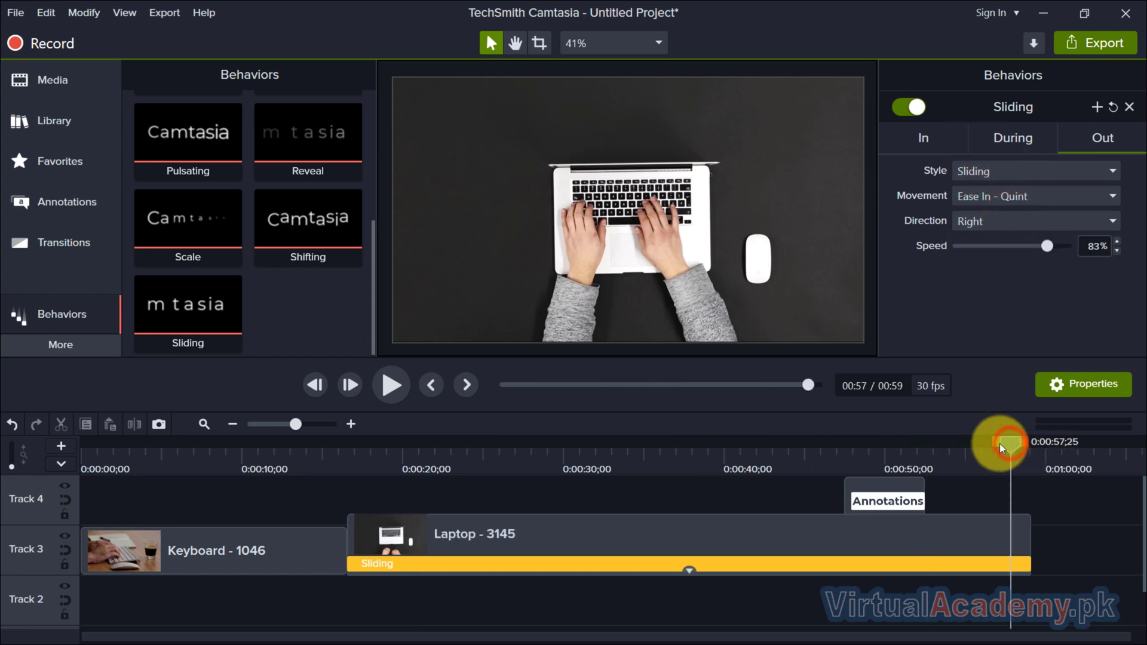
left_click(387, 389)
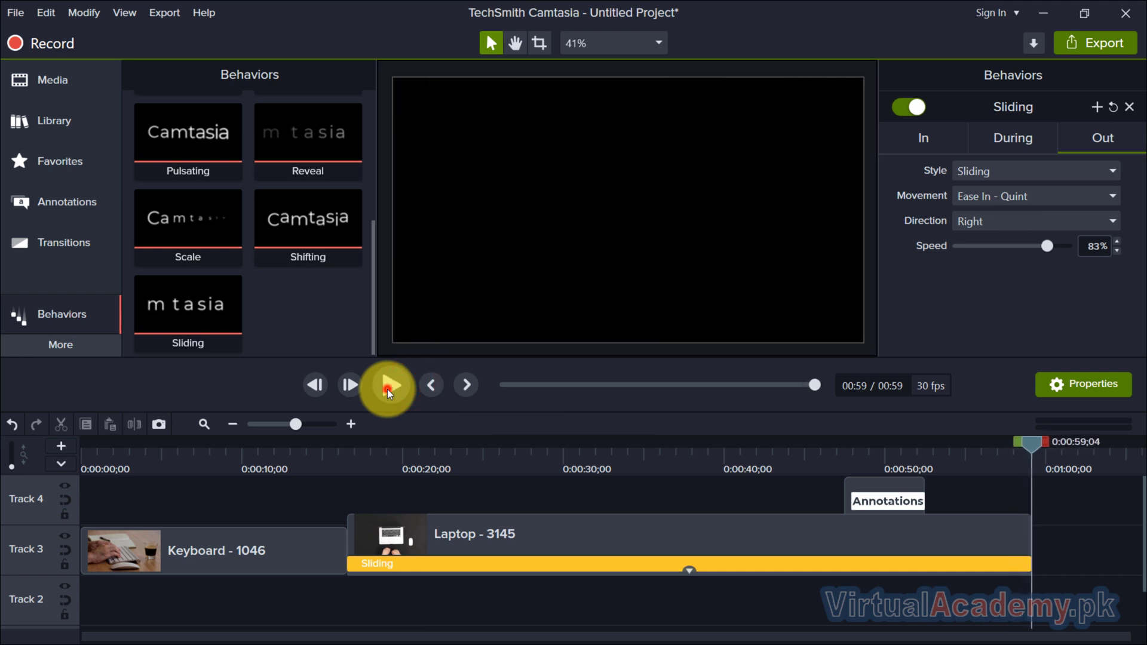
left_click(387, 389)
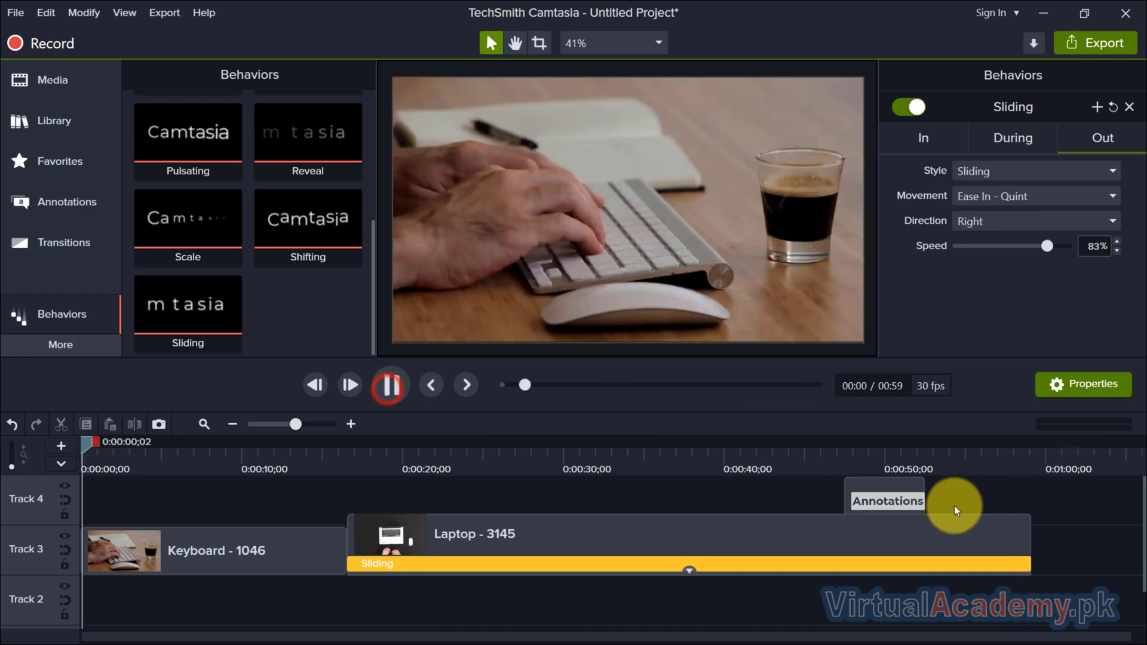
left_click(401, 388)
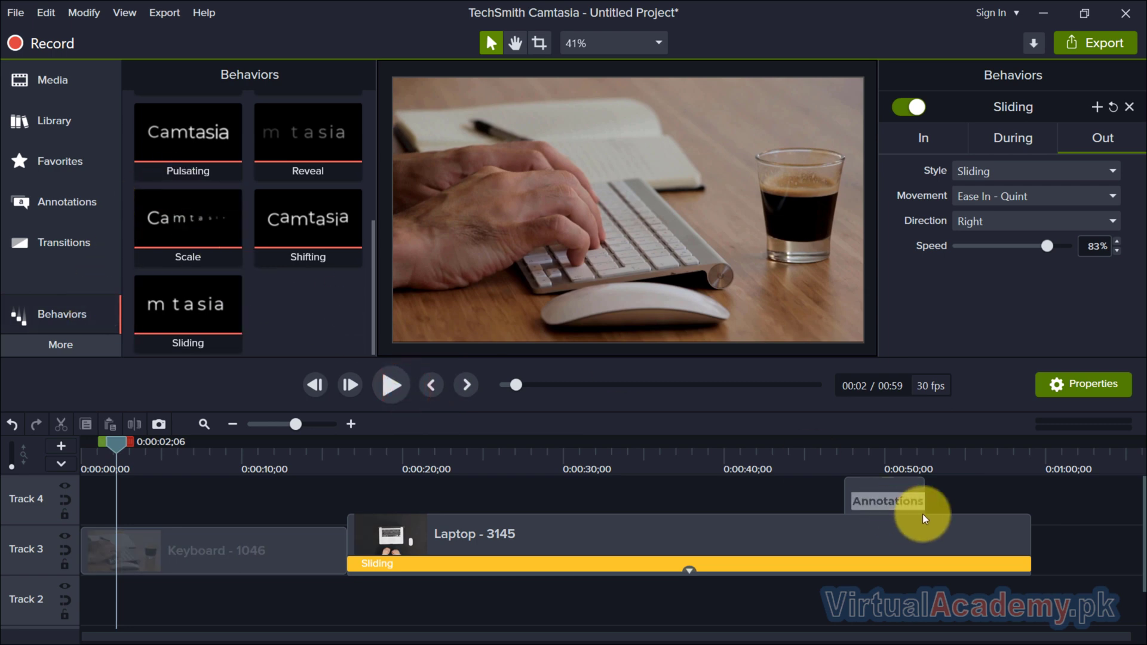
Step: Apply the Scale behavior to the Annotations callout on Track 4
left_click(882, 487)
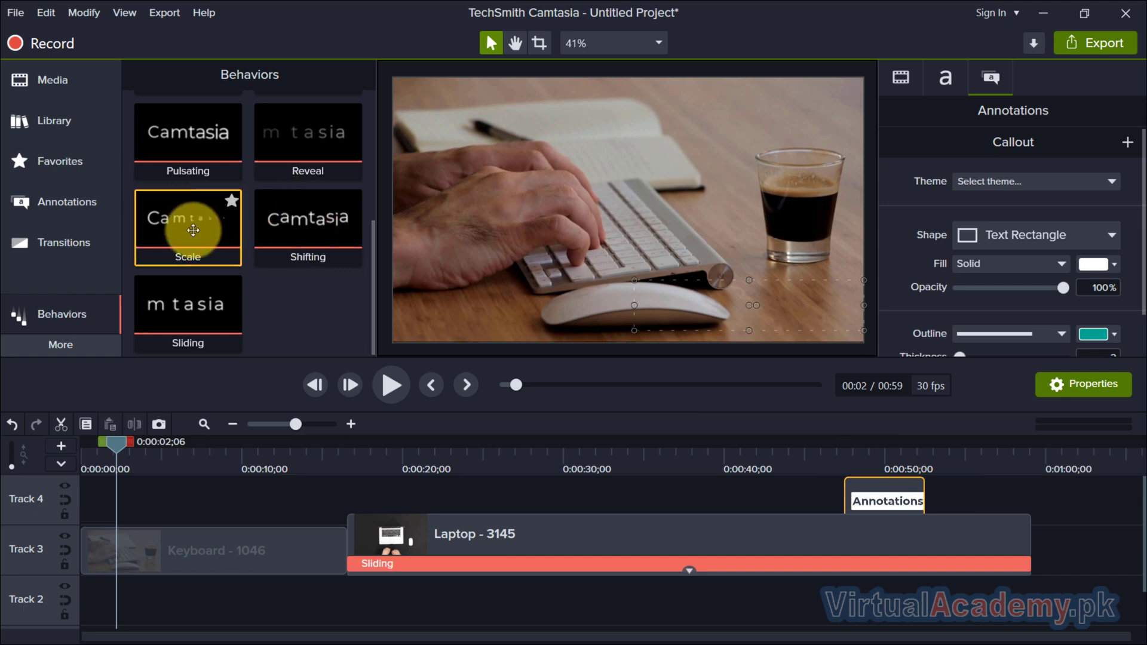
left_click_drag(193, 230, 884, 497)
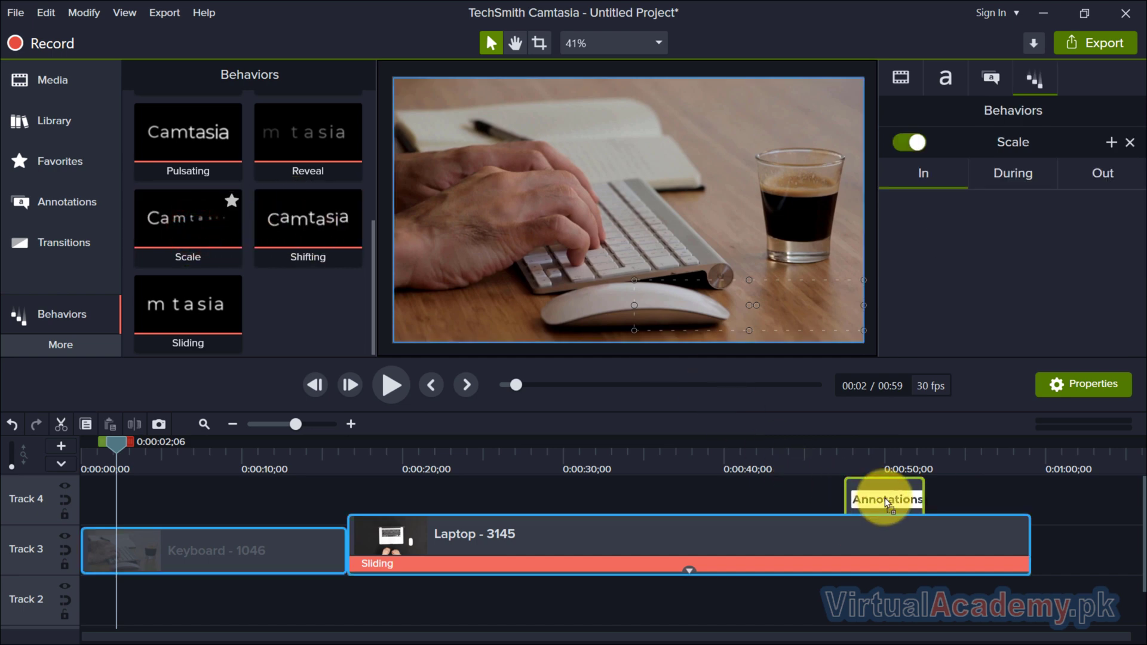
Step: Preview the Scale behavior on the Annotations callout by playing from 0:00:47;18
left_click(1042, 503)
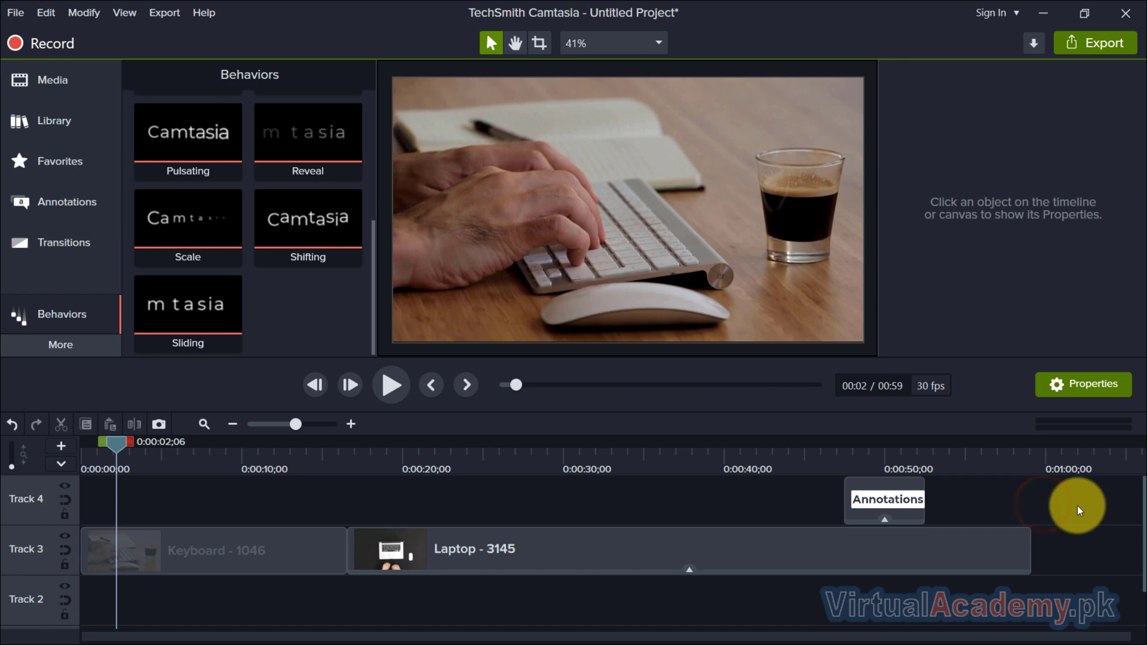
left_click(846, 457)
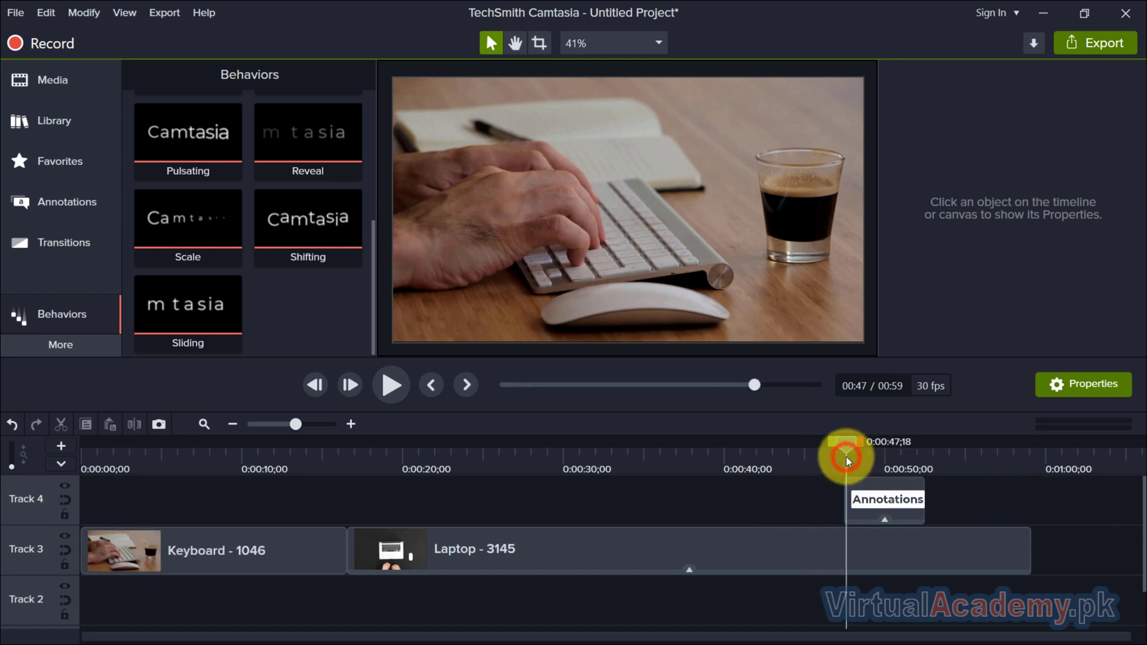
left_click(398, 385)
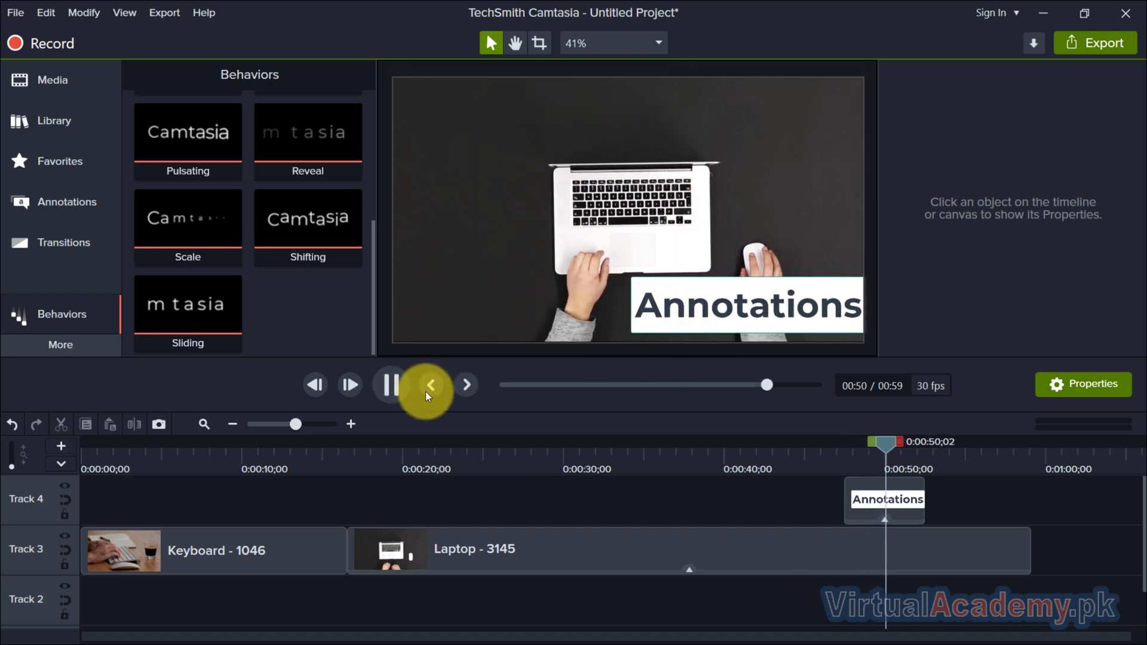
left_click(405, 387)
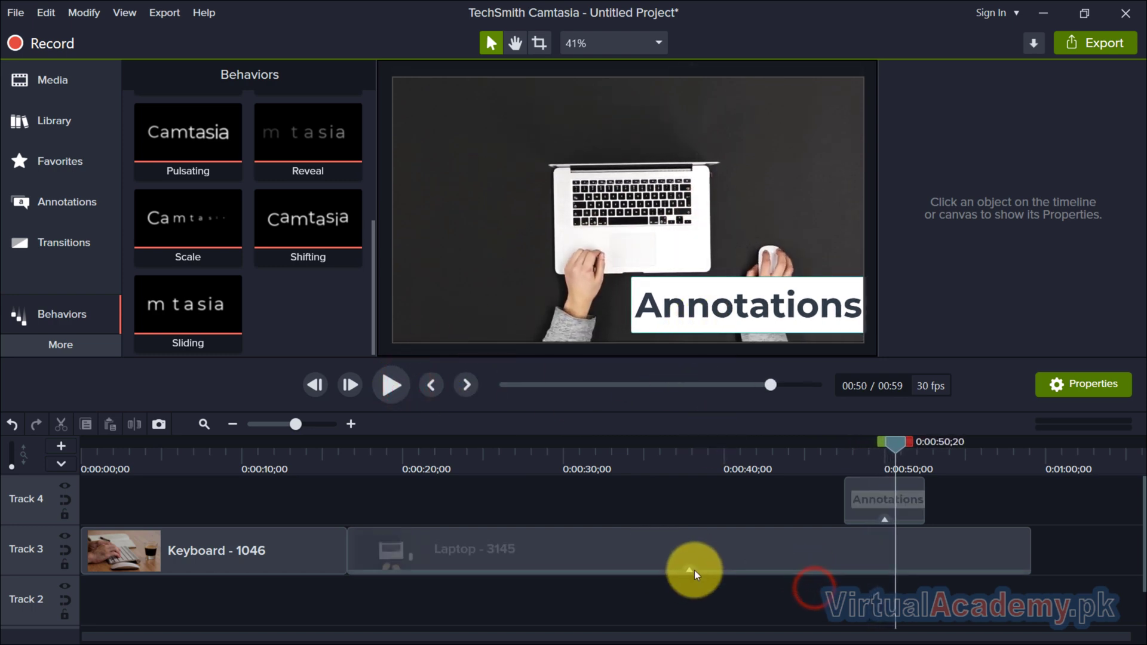
Step: Remove the Sliding behavior from the Laptop - 3145 clip on Track 3
left_click(692, 568)
left_click_drag(692, 568, 693, 569)
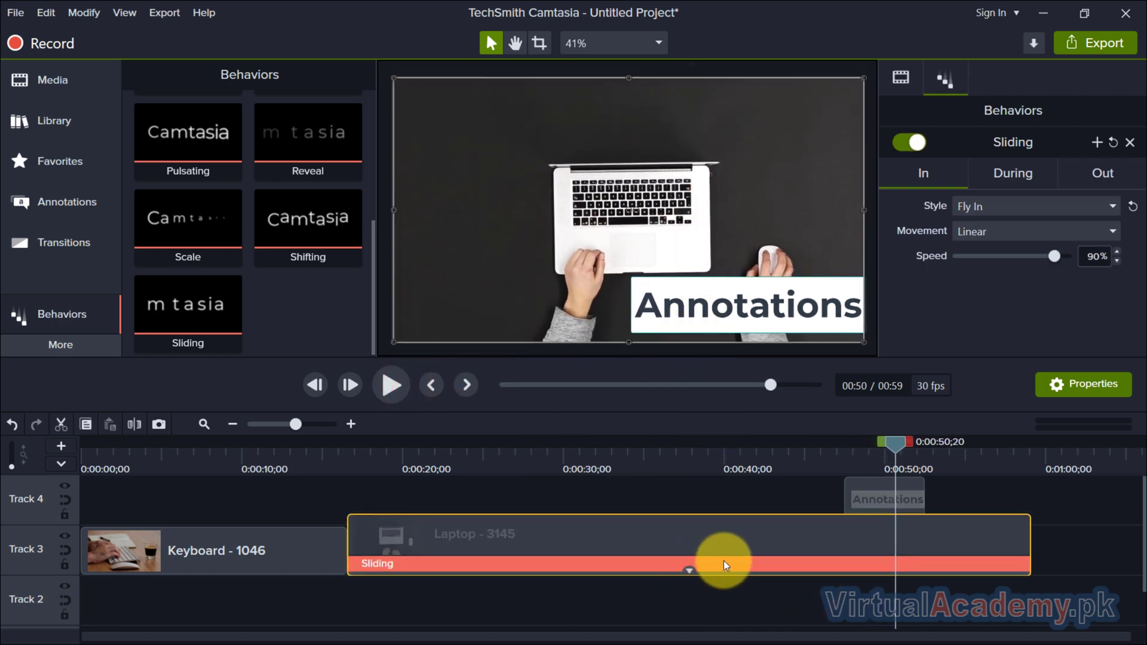
left_click(724, 563)
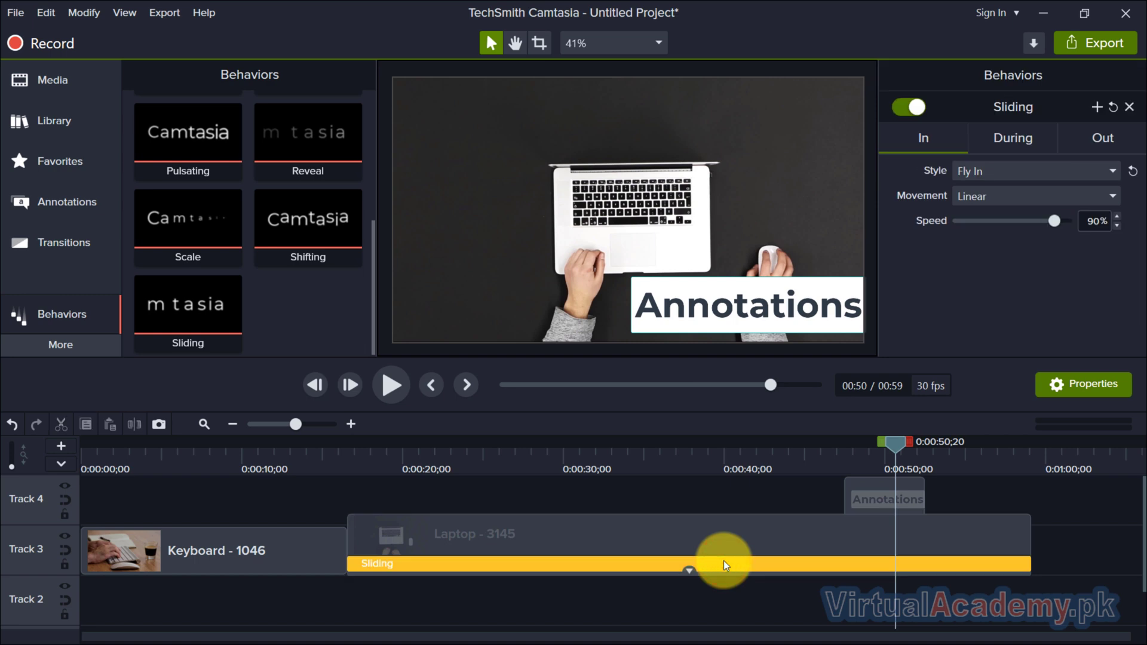
key("Delete")
Step: Show the Annotations callout's effects and set its Scale behavior's In style to Shifting
left_click(878, 499)
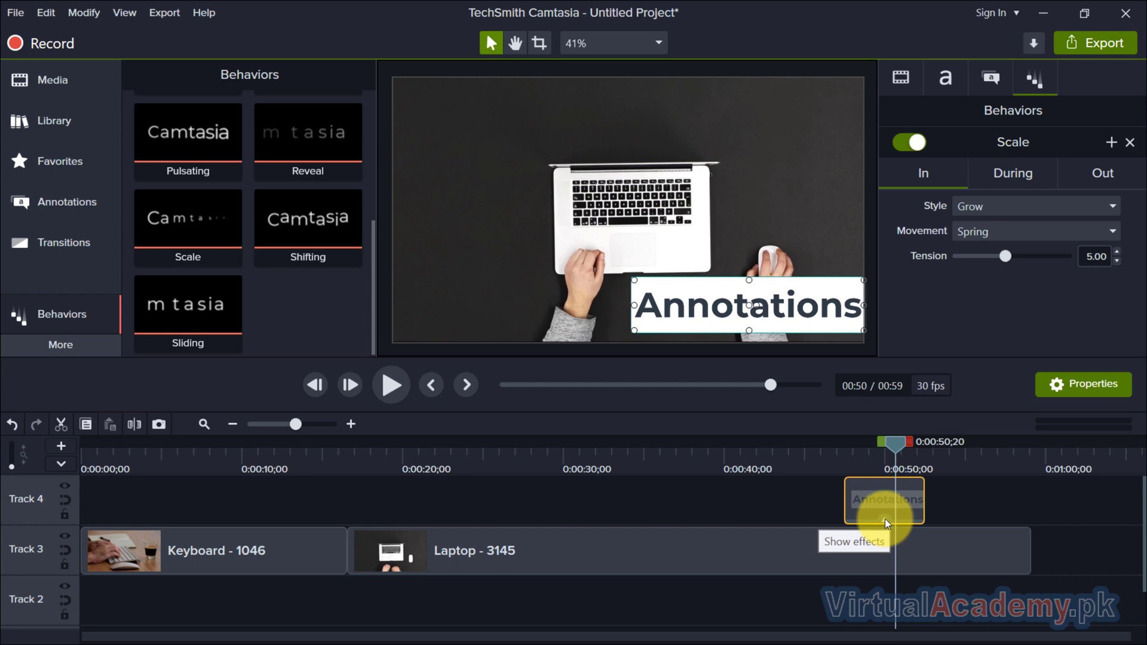
left_click(885, 518)
left_click(916, 512)
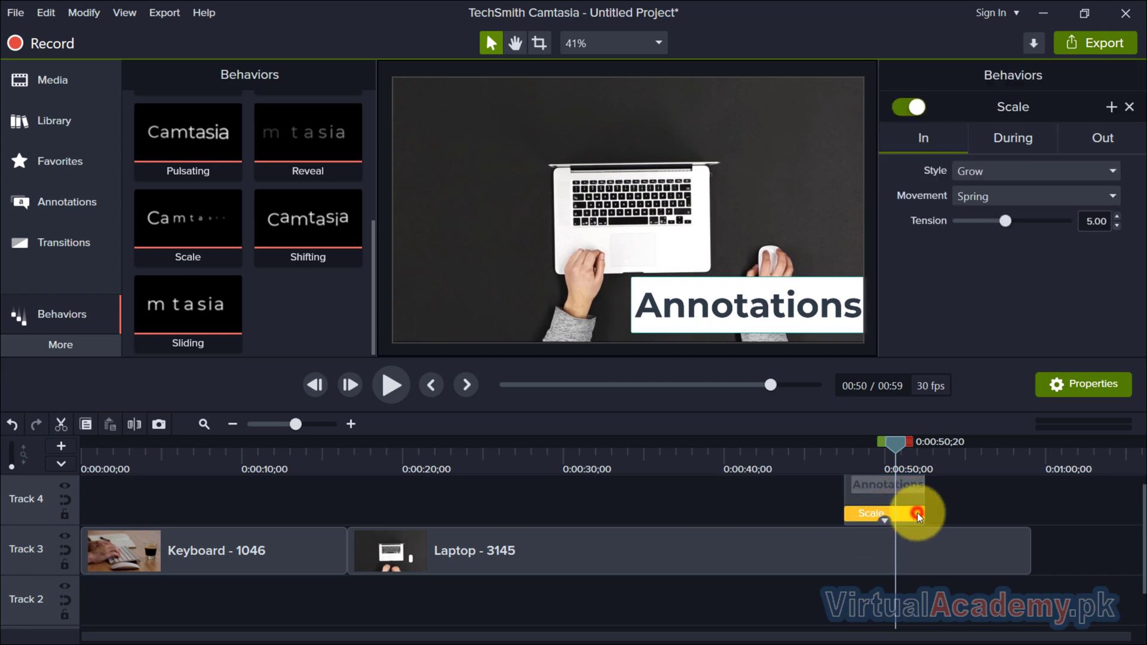
left_click(998, 174)
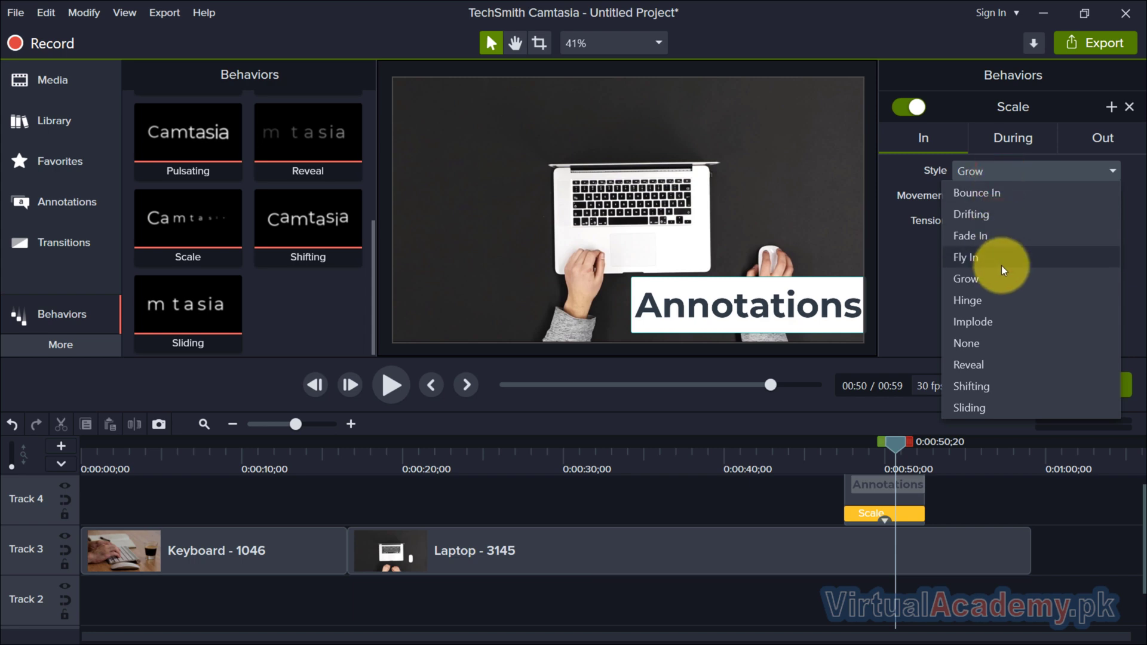
left_click(999, 379)
Step: Set the During style of the Annotations callout's Scale behavior to Fading
left_click(1033, 142)
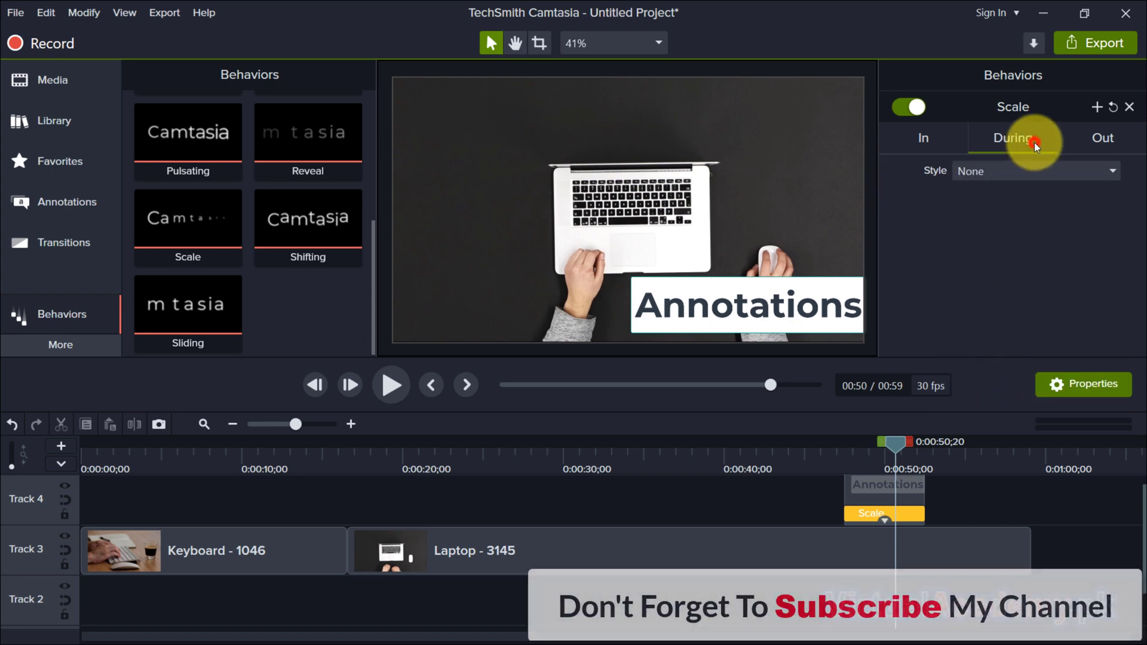
left_click(1002, 170)
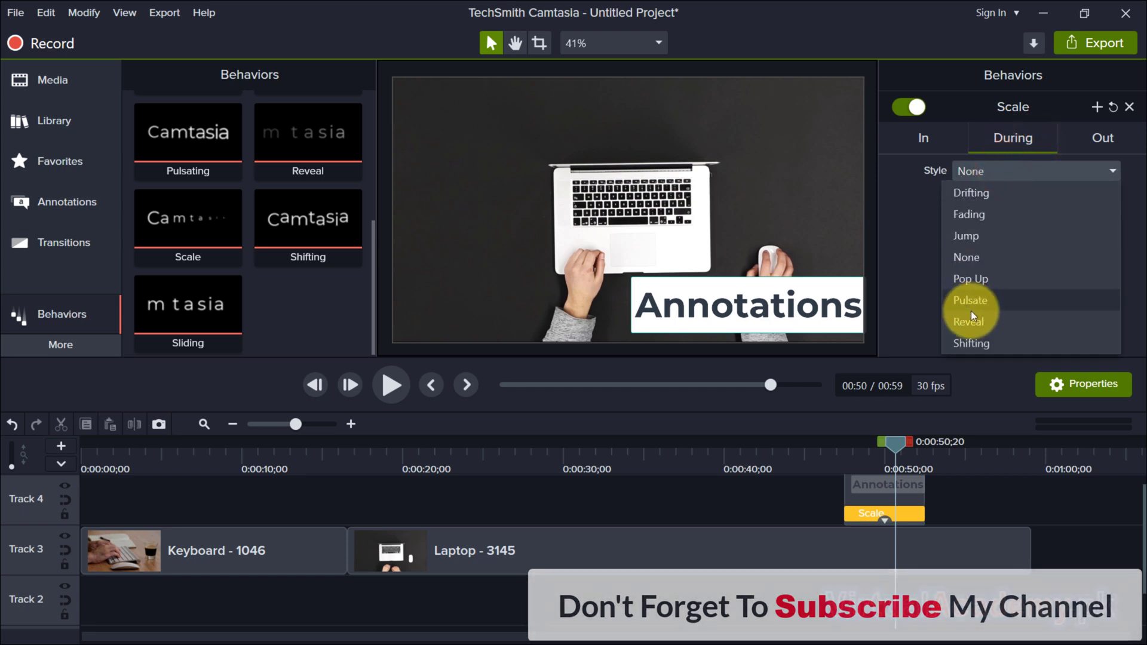
left_click(974, 215)
Step: Set the Out style of the callout's Scale behavior to Fly Out and review its In and Out settings
left_click(1088, 144)
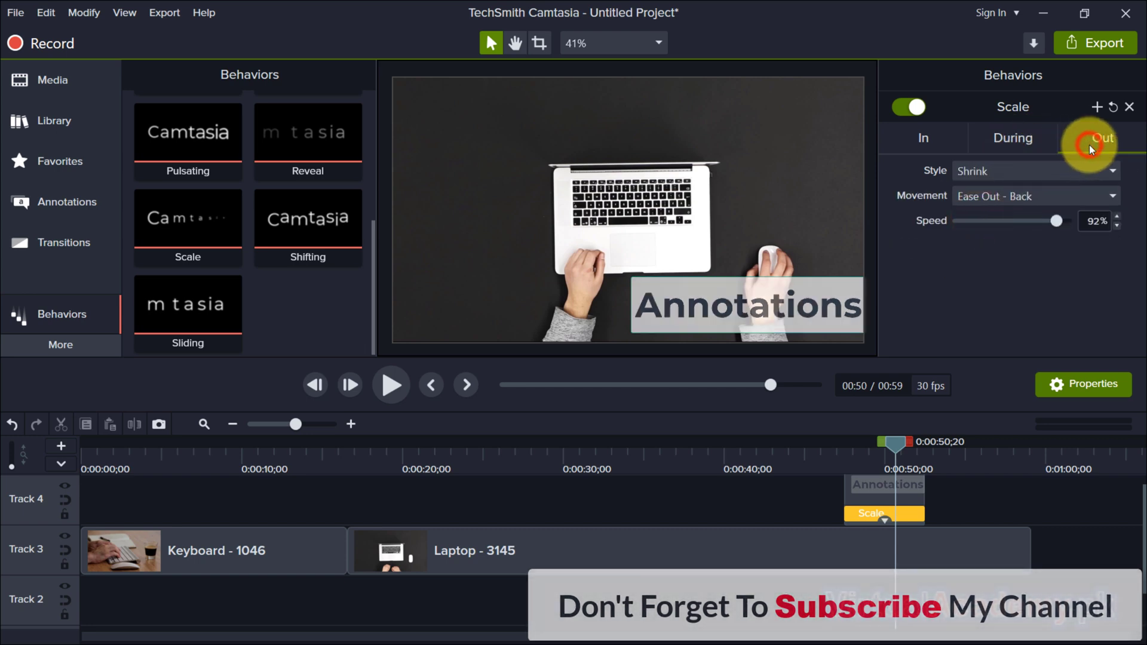
left_click(1002, 171)
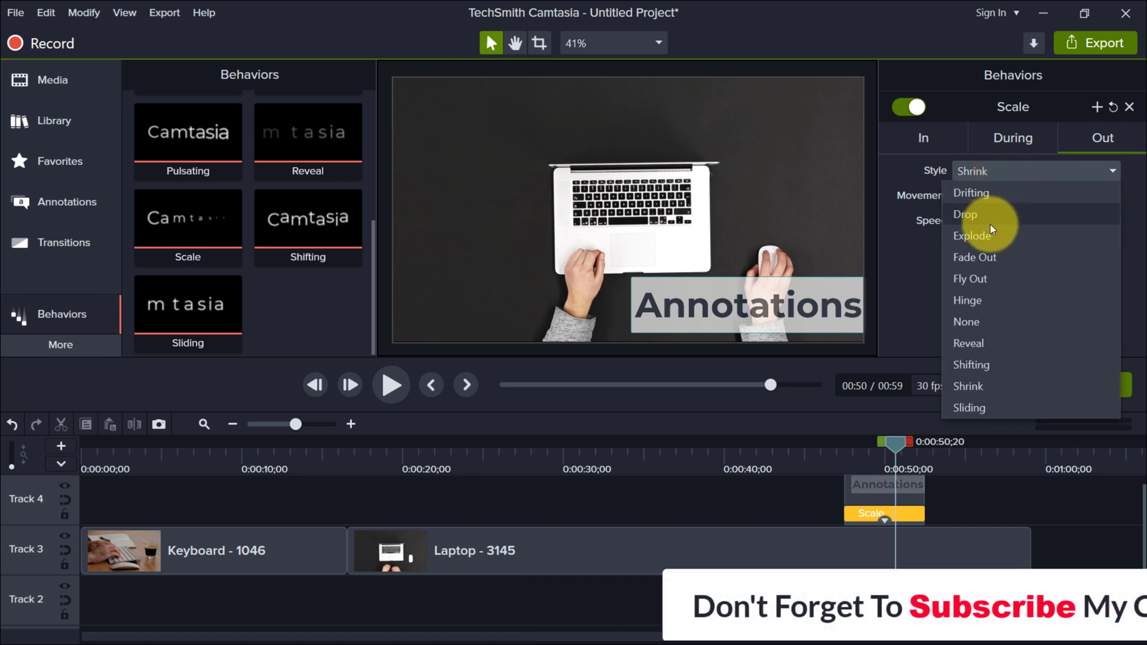
left_click(989, 277)
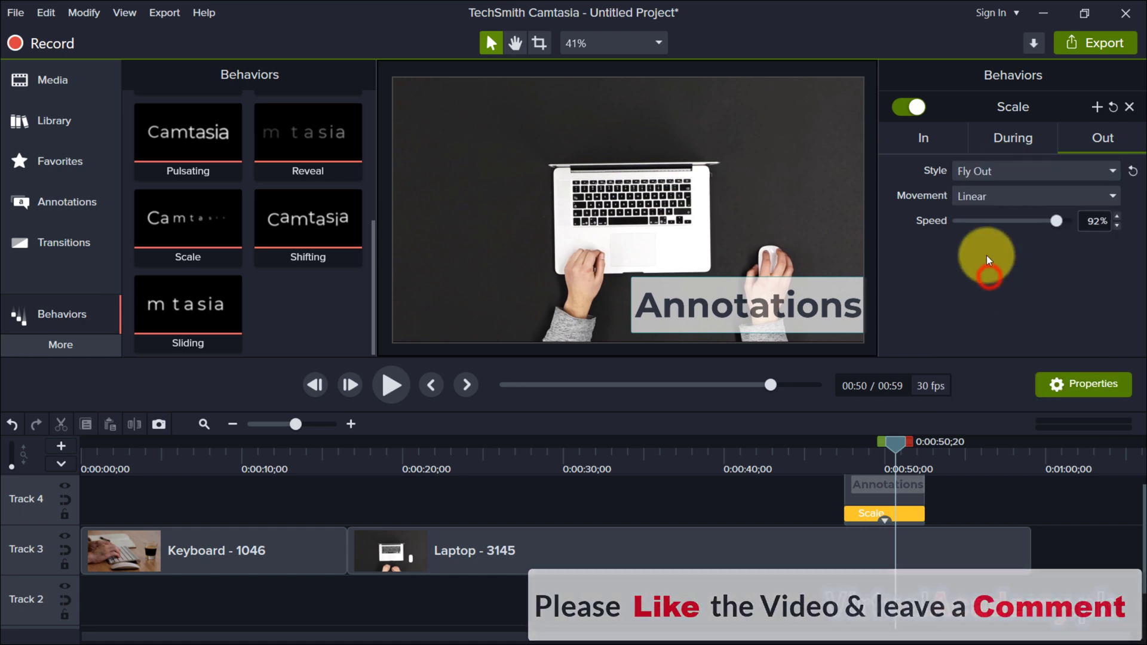
left_click(926, 137)
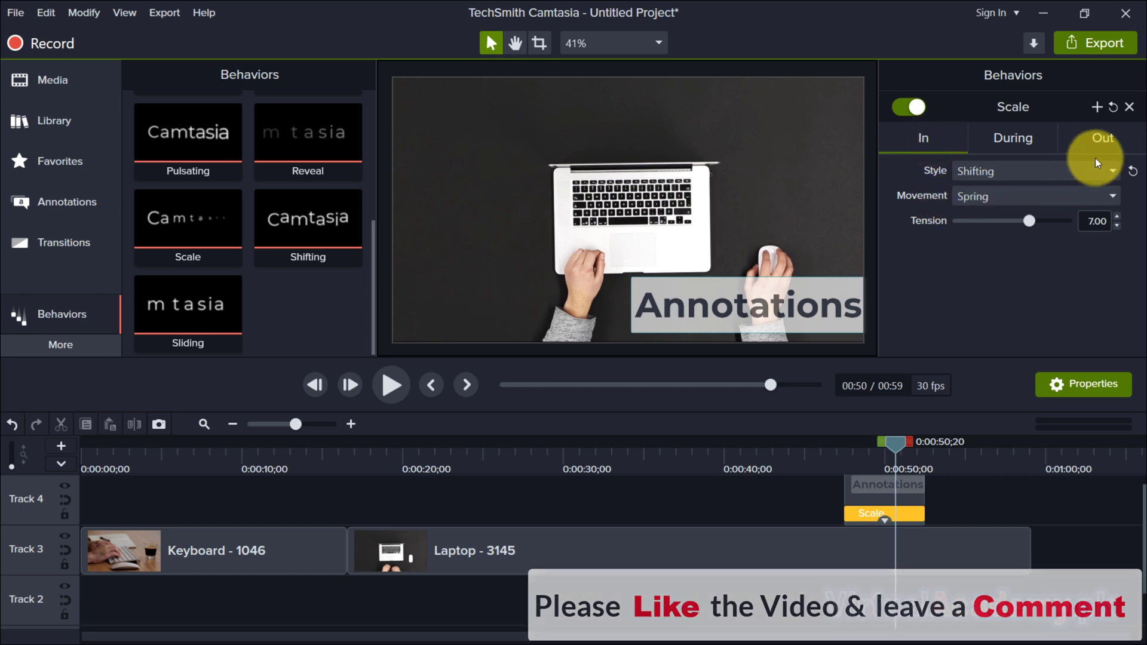
left_click(1105, 140)
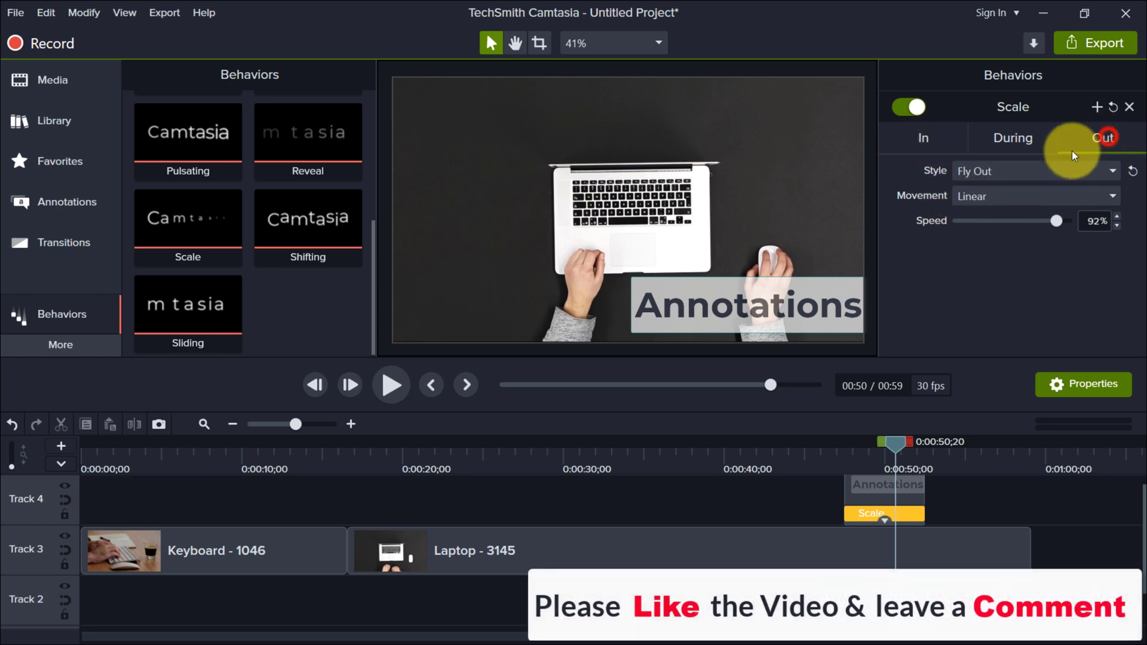
left_click(1009, 198)
left_click(909, 277)
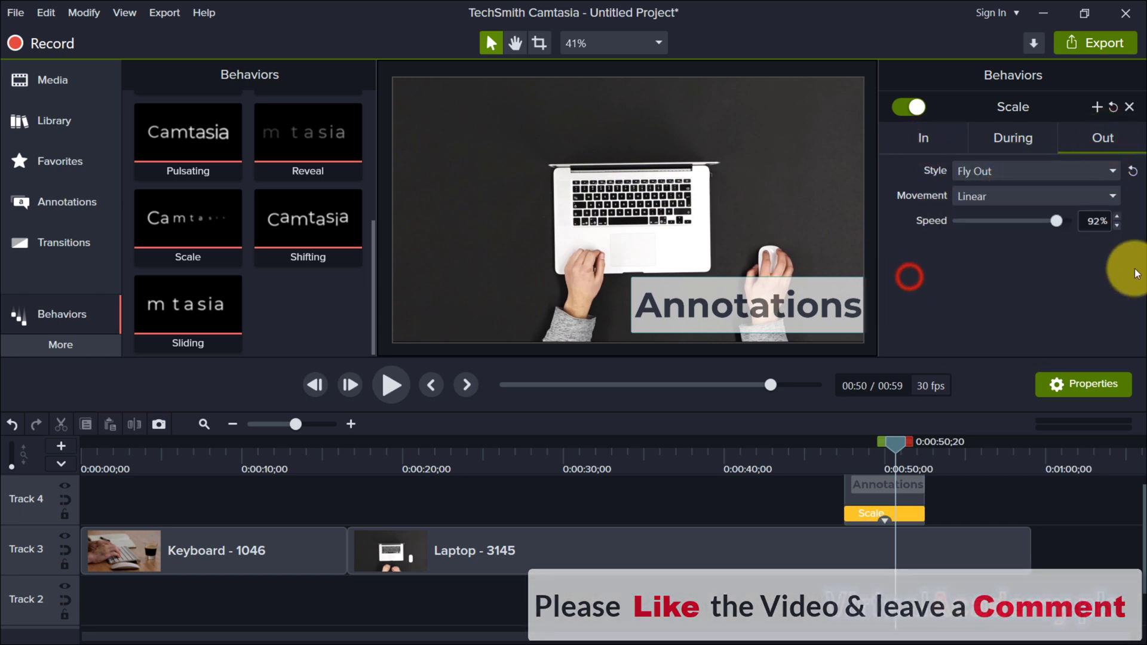
Step: Preview the customized behavior on the Annotations callout by playing from 0:00:46;29, then deselect it
left_click_drag(893, 441, 833, 453)
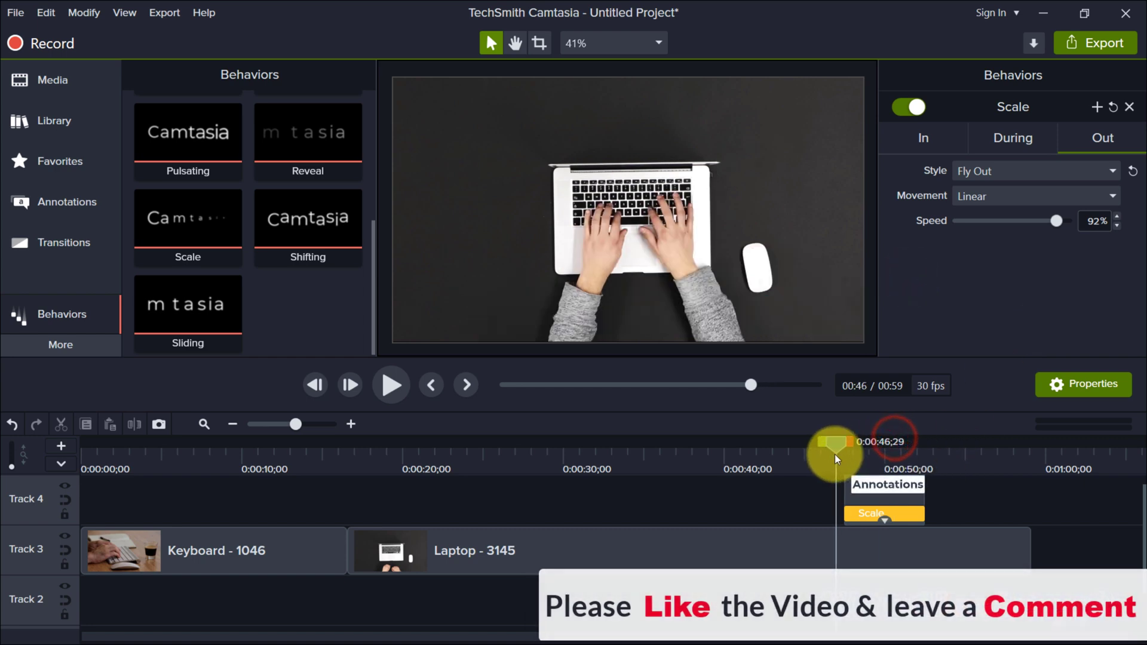
left_click(398, 382)
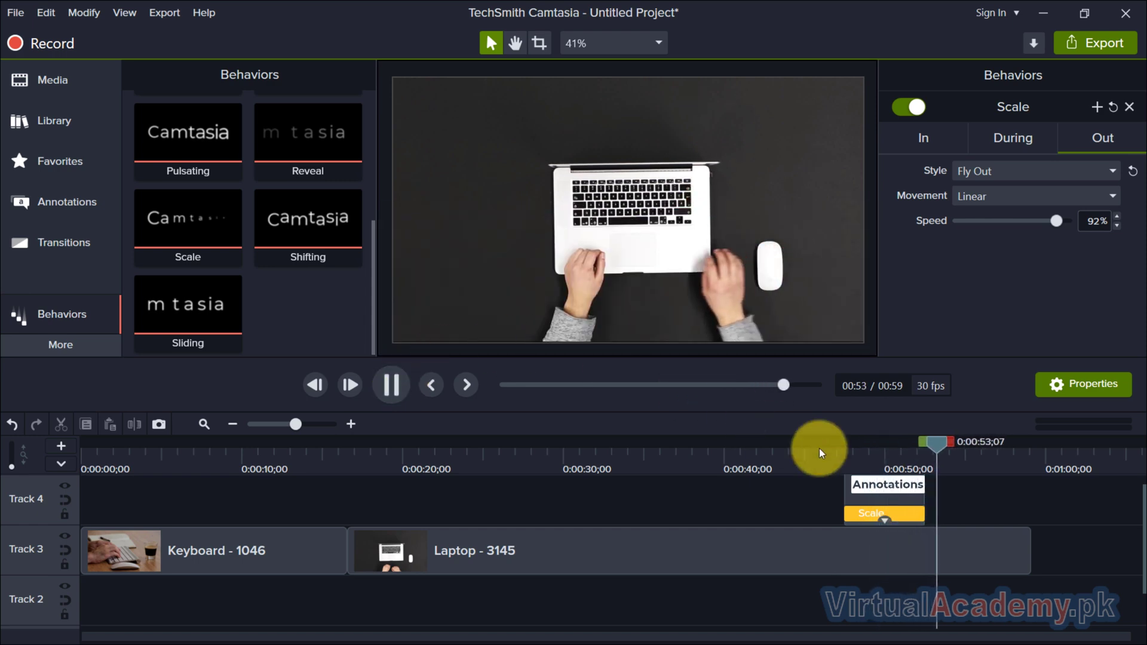
left_click(983, 486)
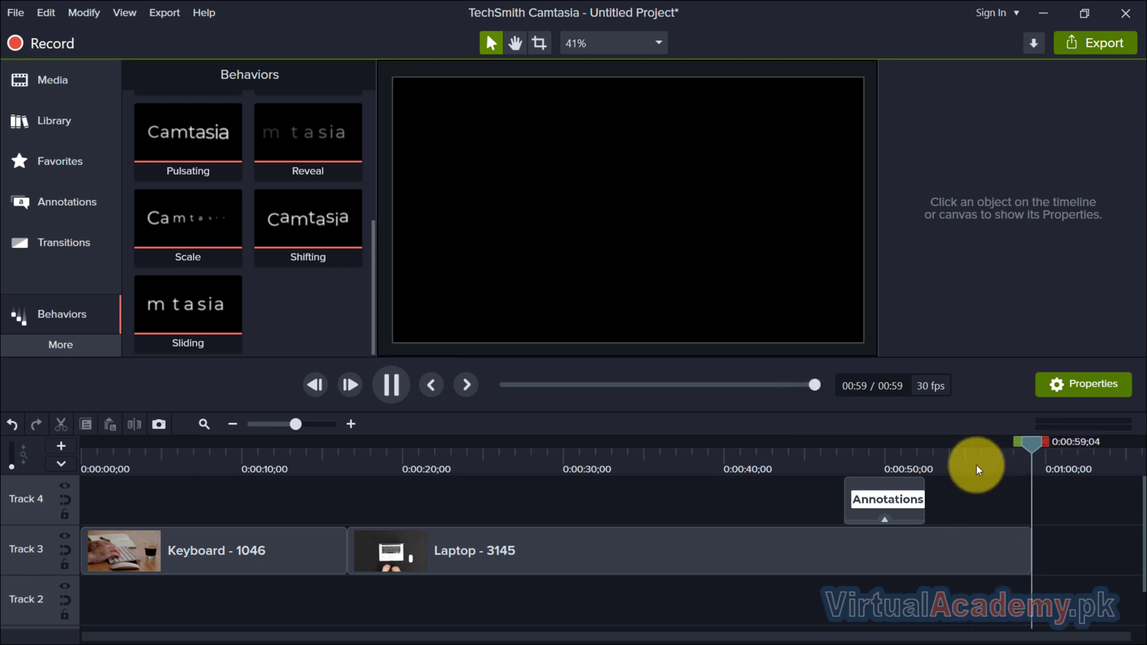
Step: Examine the available behaviors and transitions, the option to save a transition to Favorites, and the saved favorites
scroll(259, 257, "up", 2)
scroll(259, 256, "up", 3)
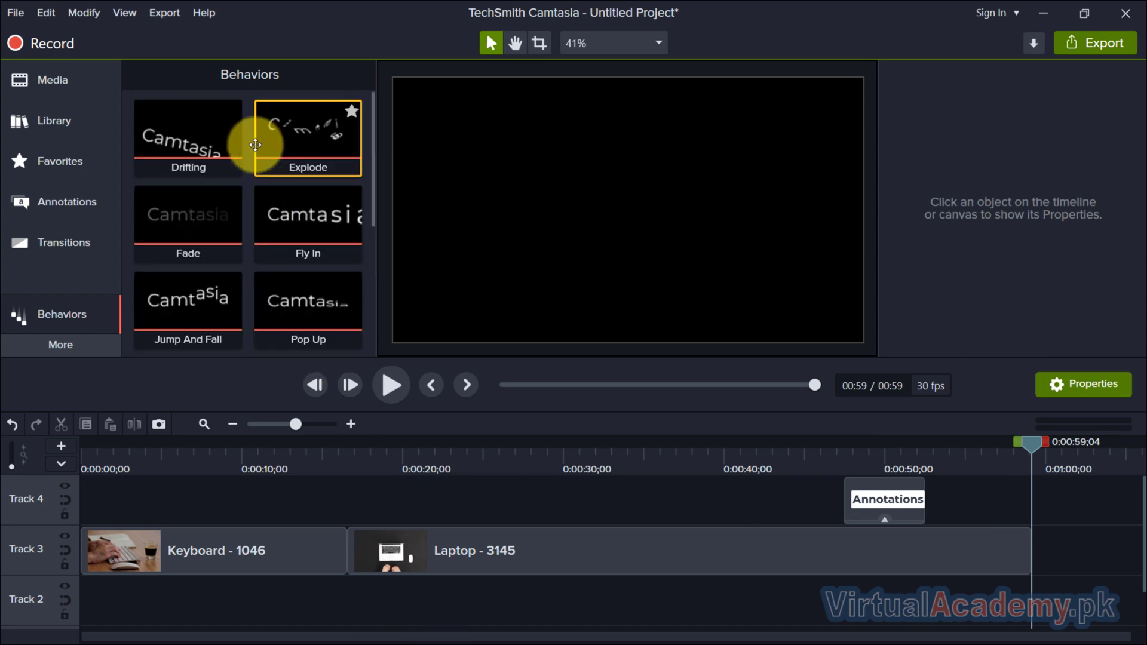
left_click(54, 242)
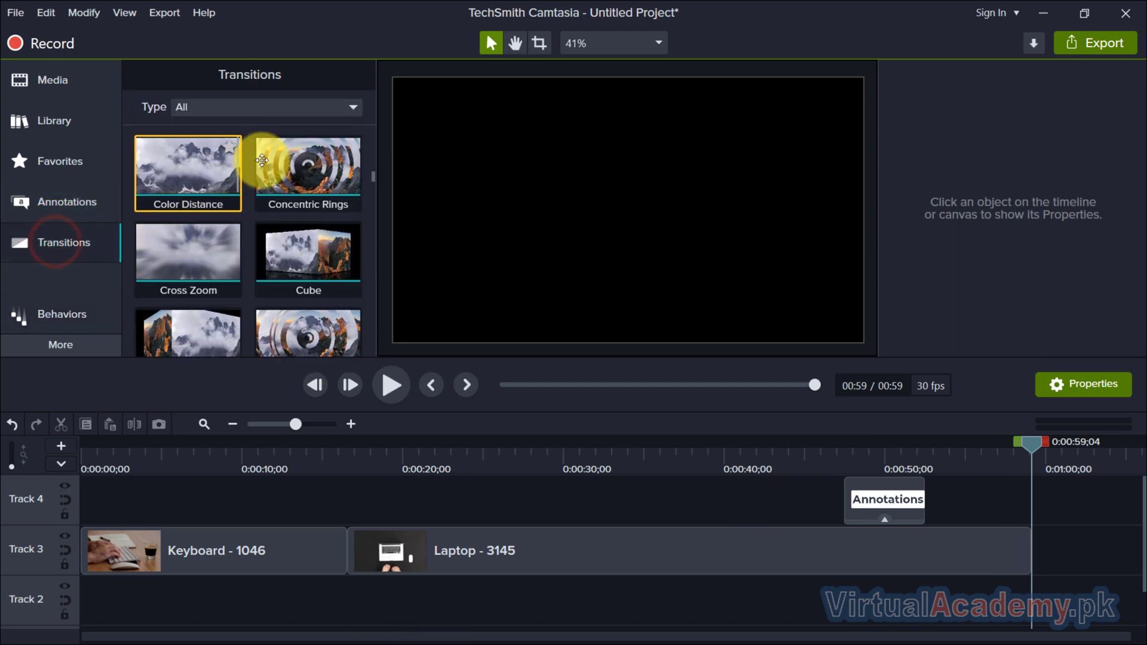
scroll(258, 164, "down", 3)
scroll(266, 159, "up", 2)
scroll(339, 216, "up", 1)
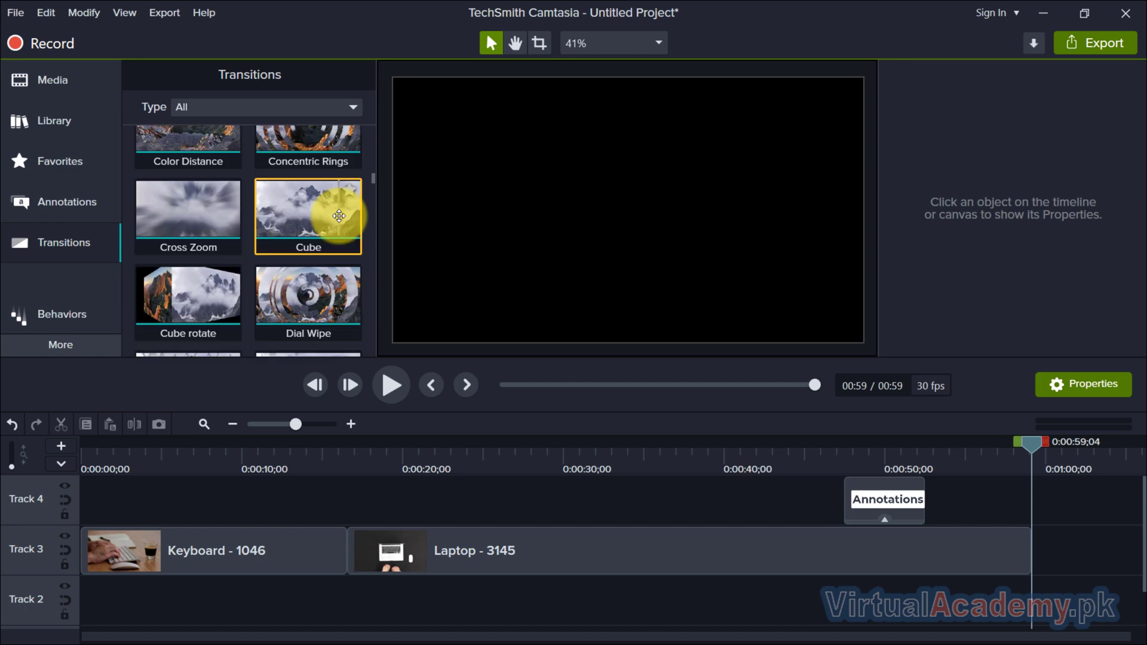
scroll(339, 216, "up", 1)
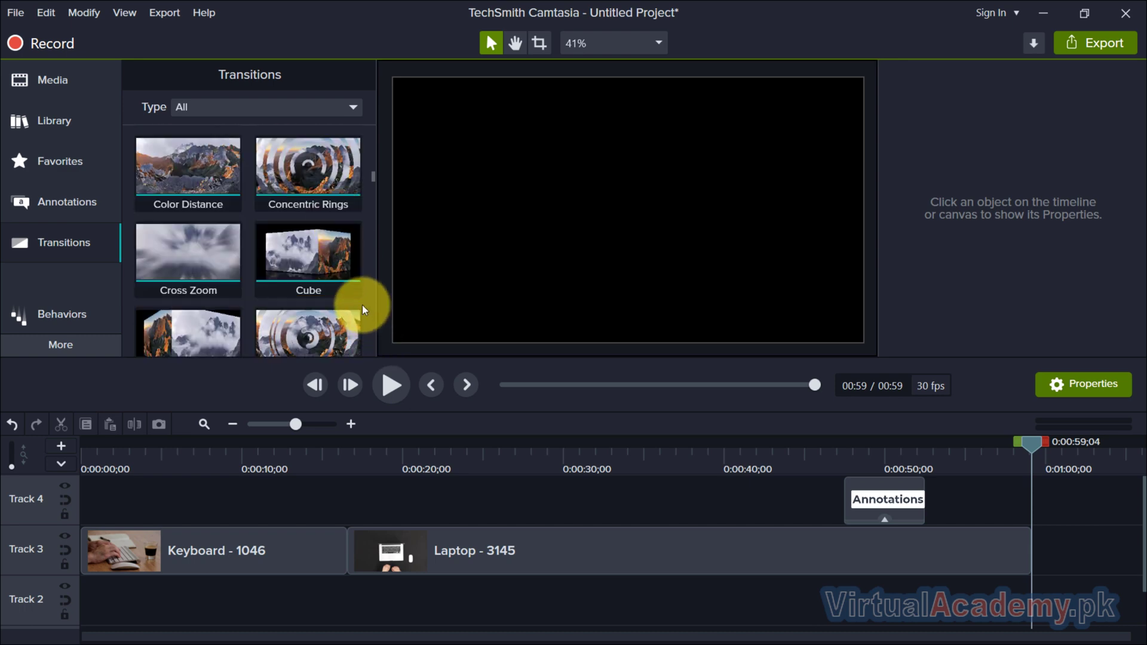
mouse_move(351, 246)
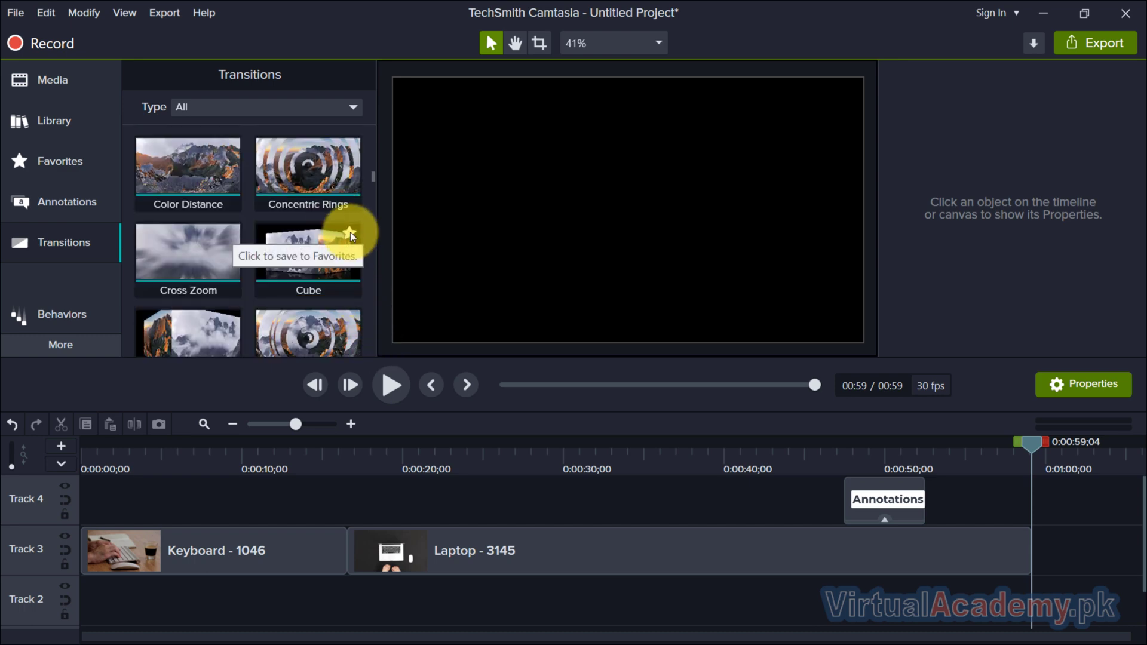
left_click(52, 158)
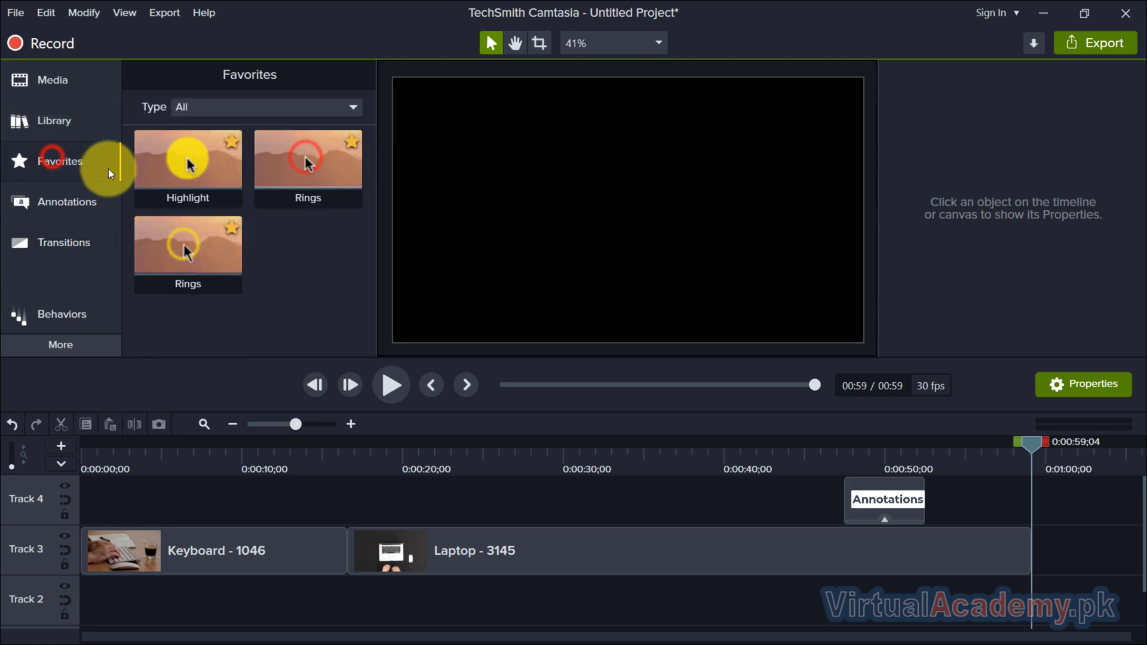
left_click(81, 313)
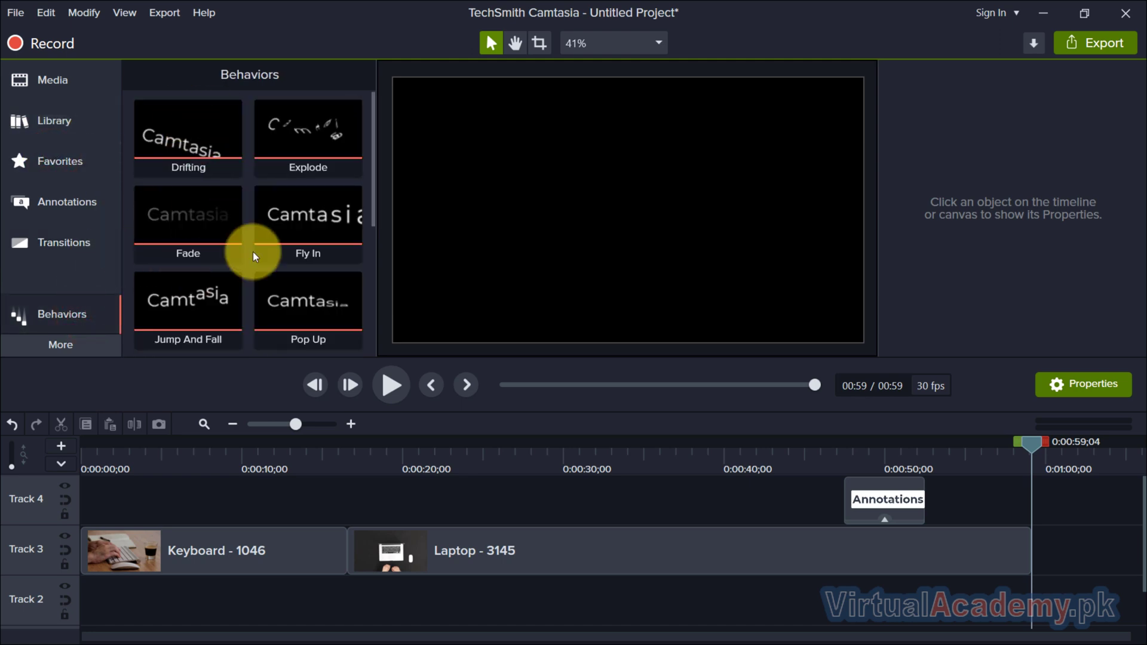